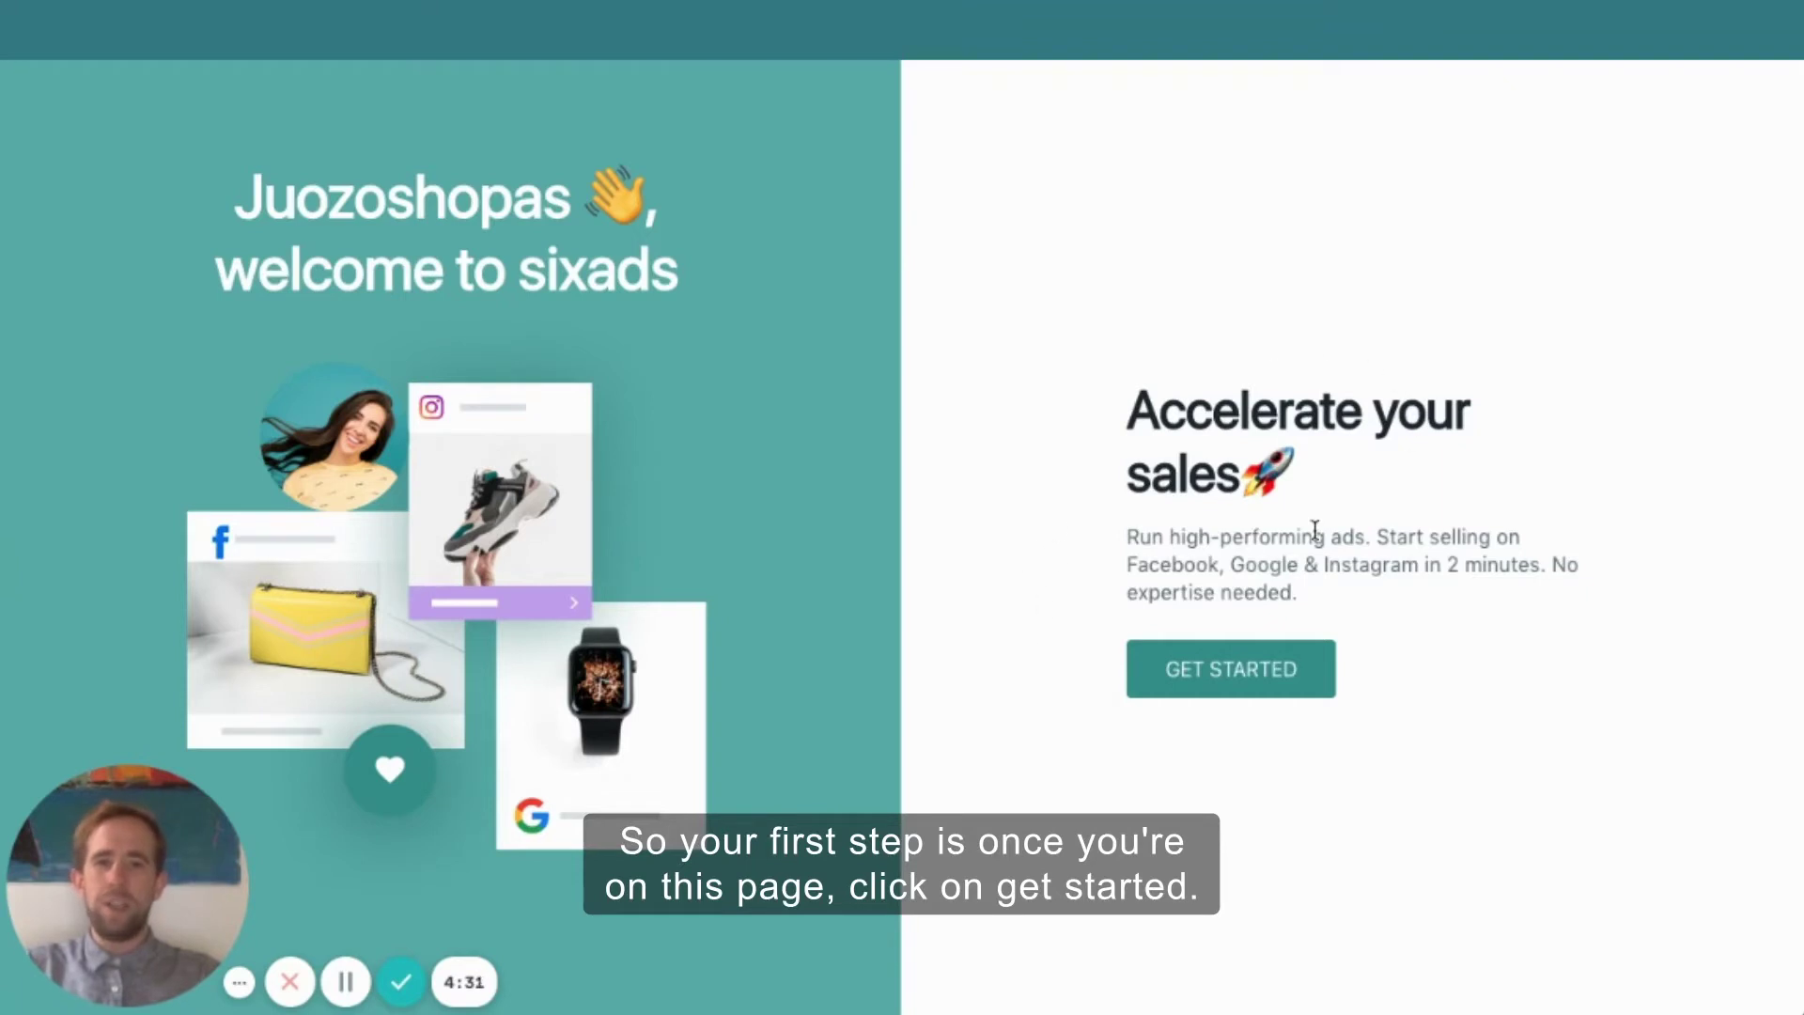
Step: Start the sixads onboarding and continue with the pre-selected 100/300/500Pcs/Pack product as the item to advertise
{"action": "left_click", "coordinate": [1230, 670]}
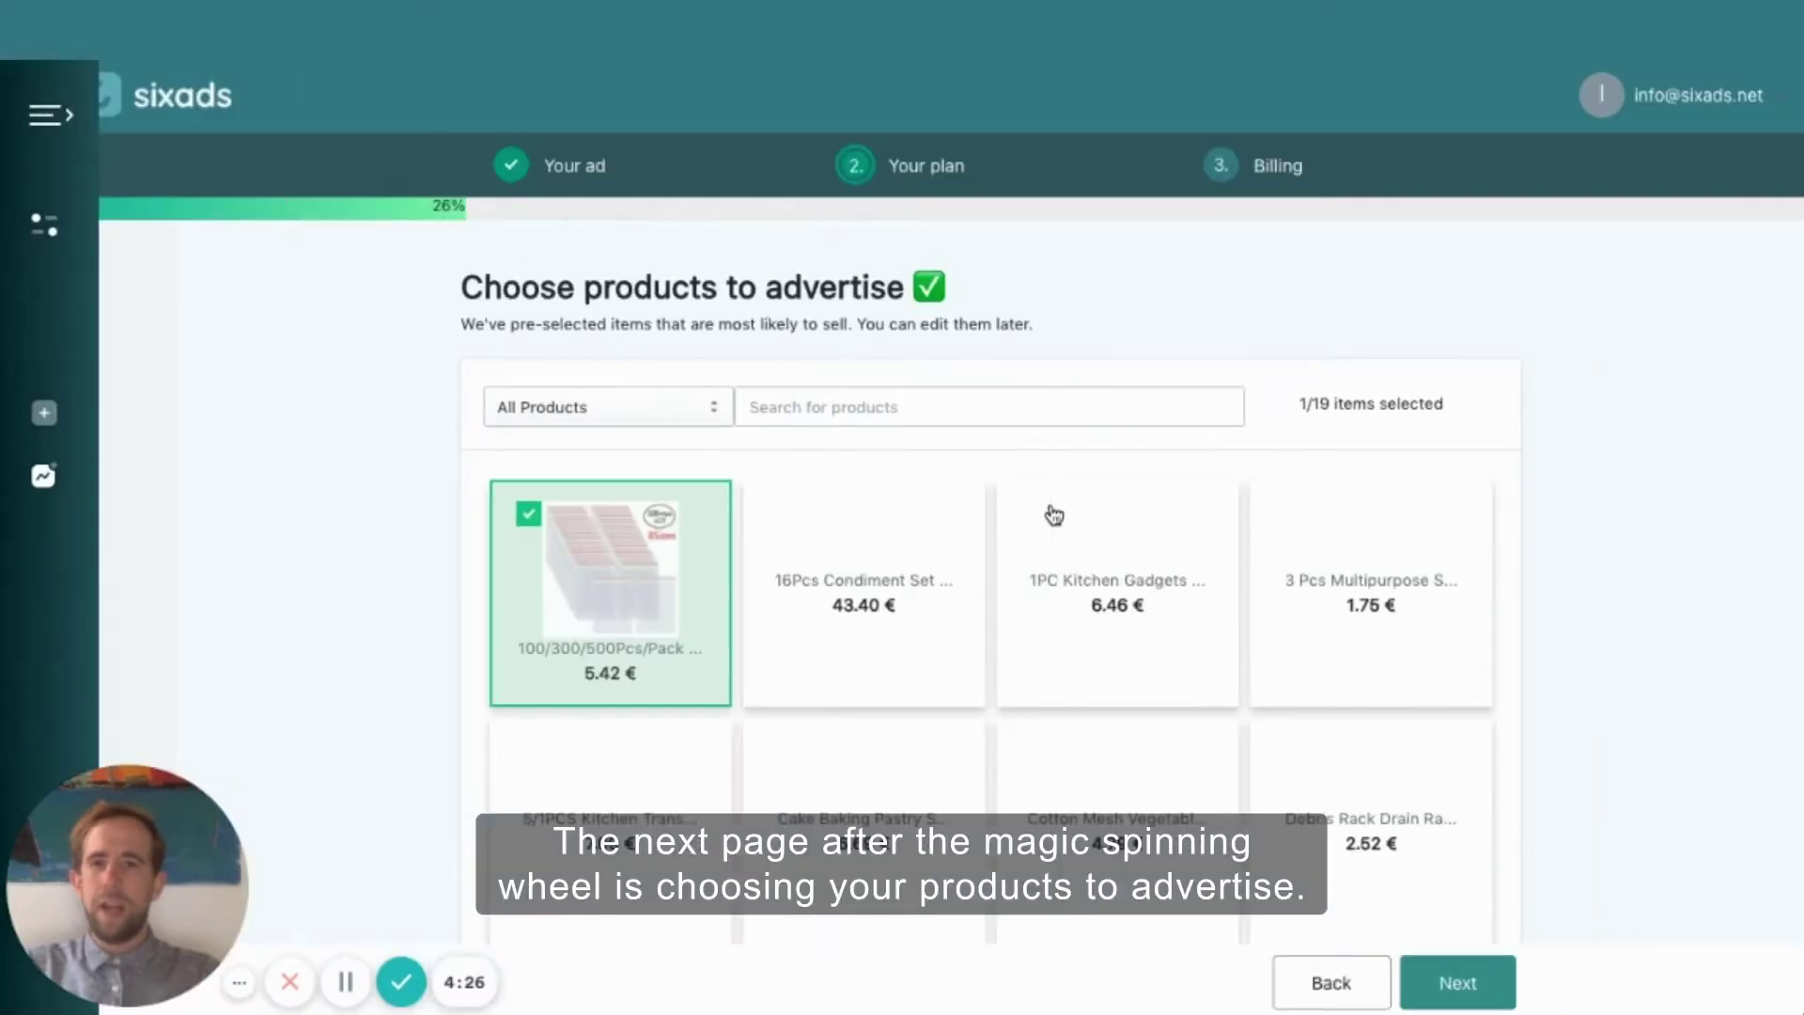
{"action": "scroll", "coordinate": [1481, 497], "scroll_direction": "down", "scroll_amount": 2}
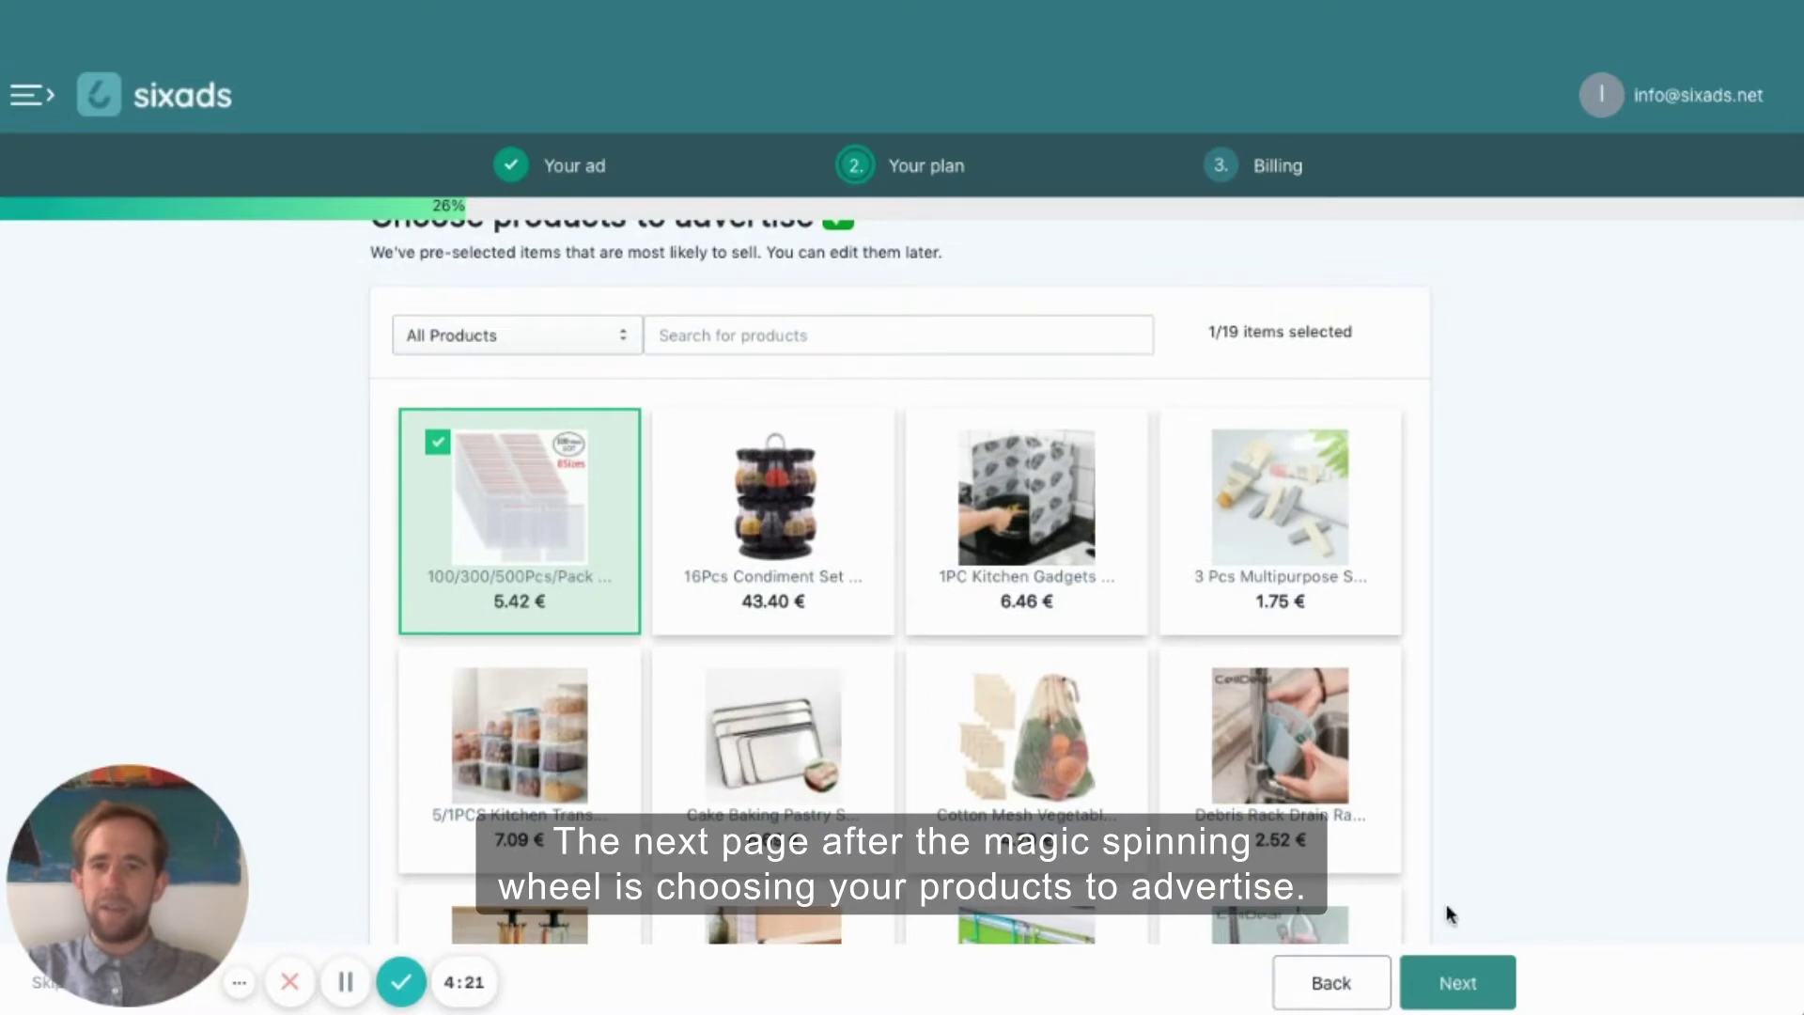
{"action": "left_click", "coordinate": [1454, 984]}
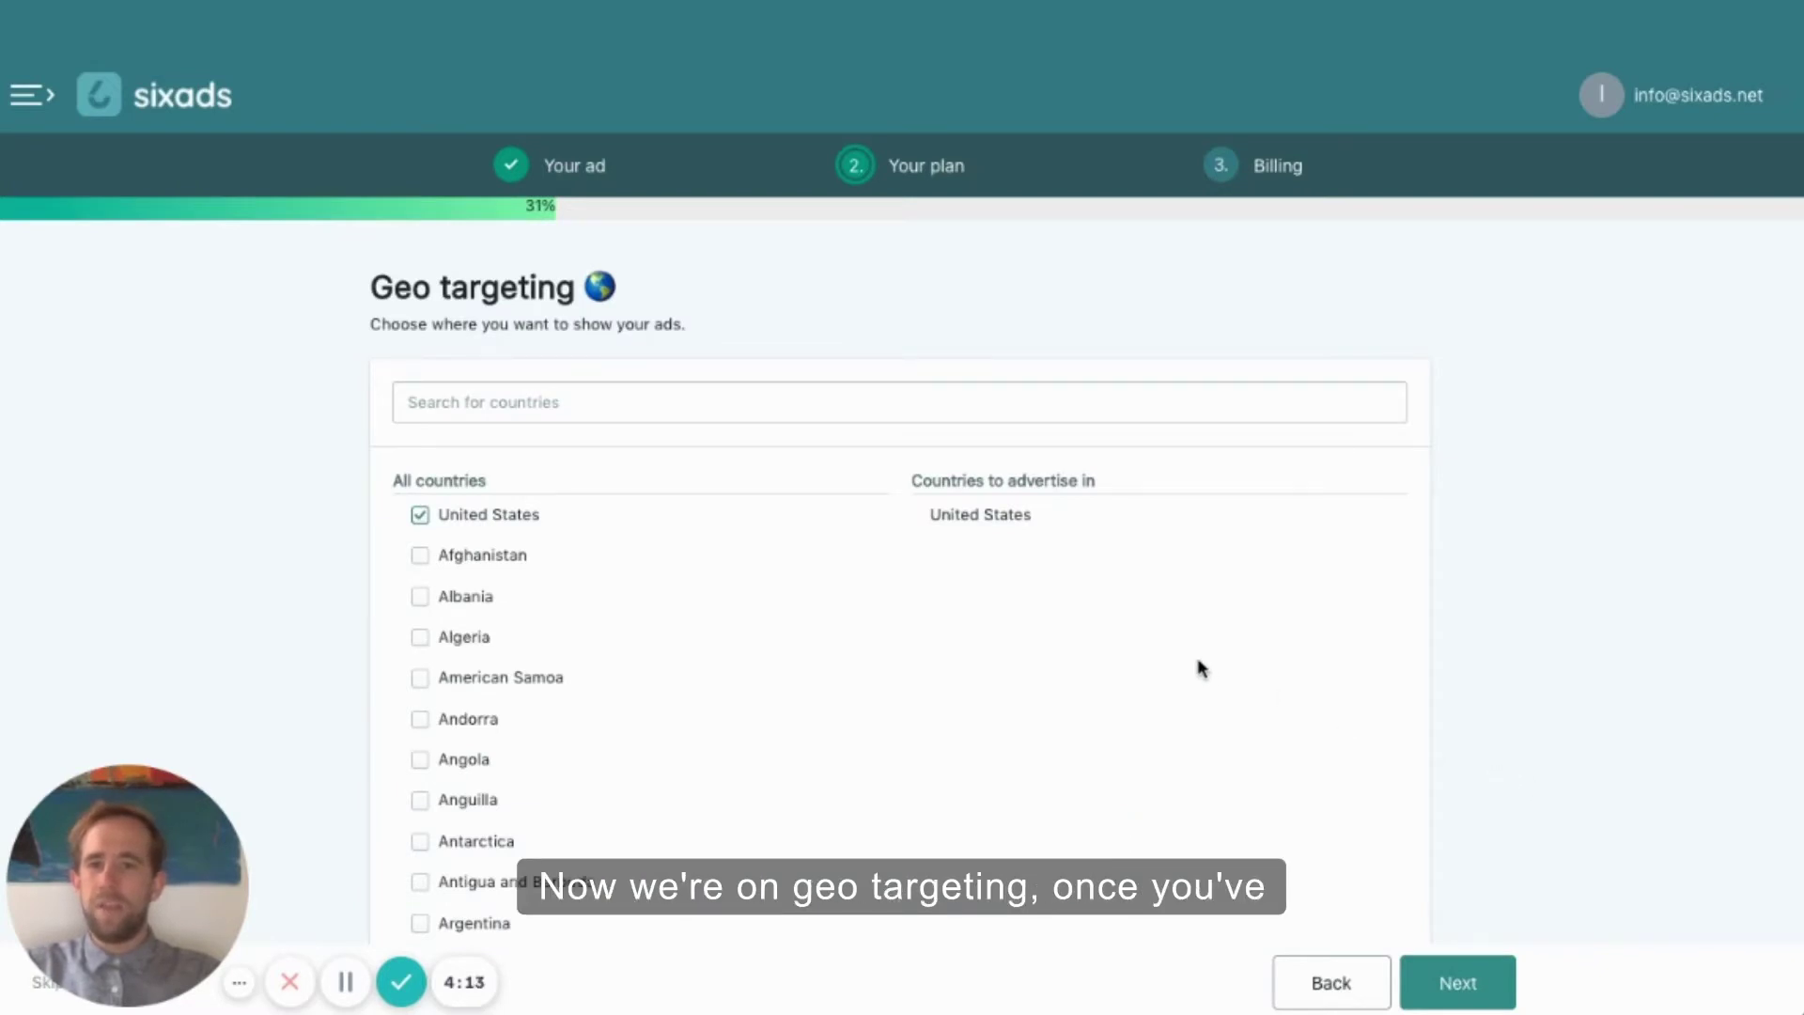
Step: Keep United States as the only country to advertise in and continue to the ad creatives
{"action": "scroll", "coordinate": [836, 629], "scroll_direction": "down", "scroll_amount": 2}
{"action": "scroll", "coordinate": [836, 630], "scroll_direction": "up", "scroll_amount": 2}
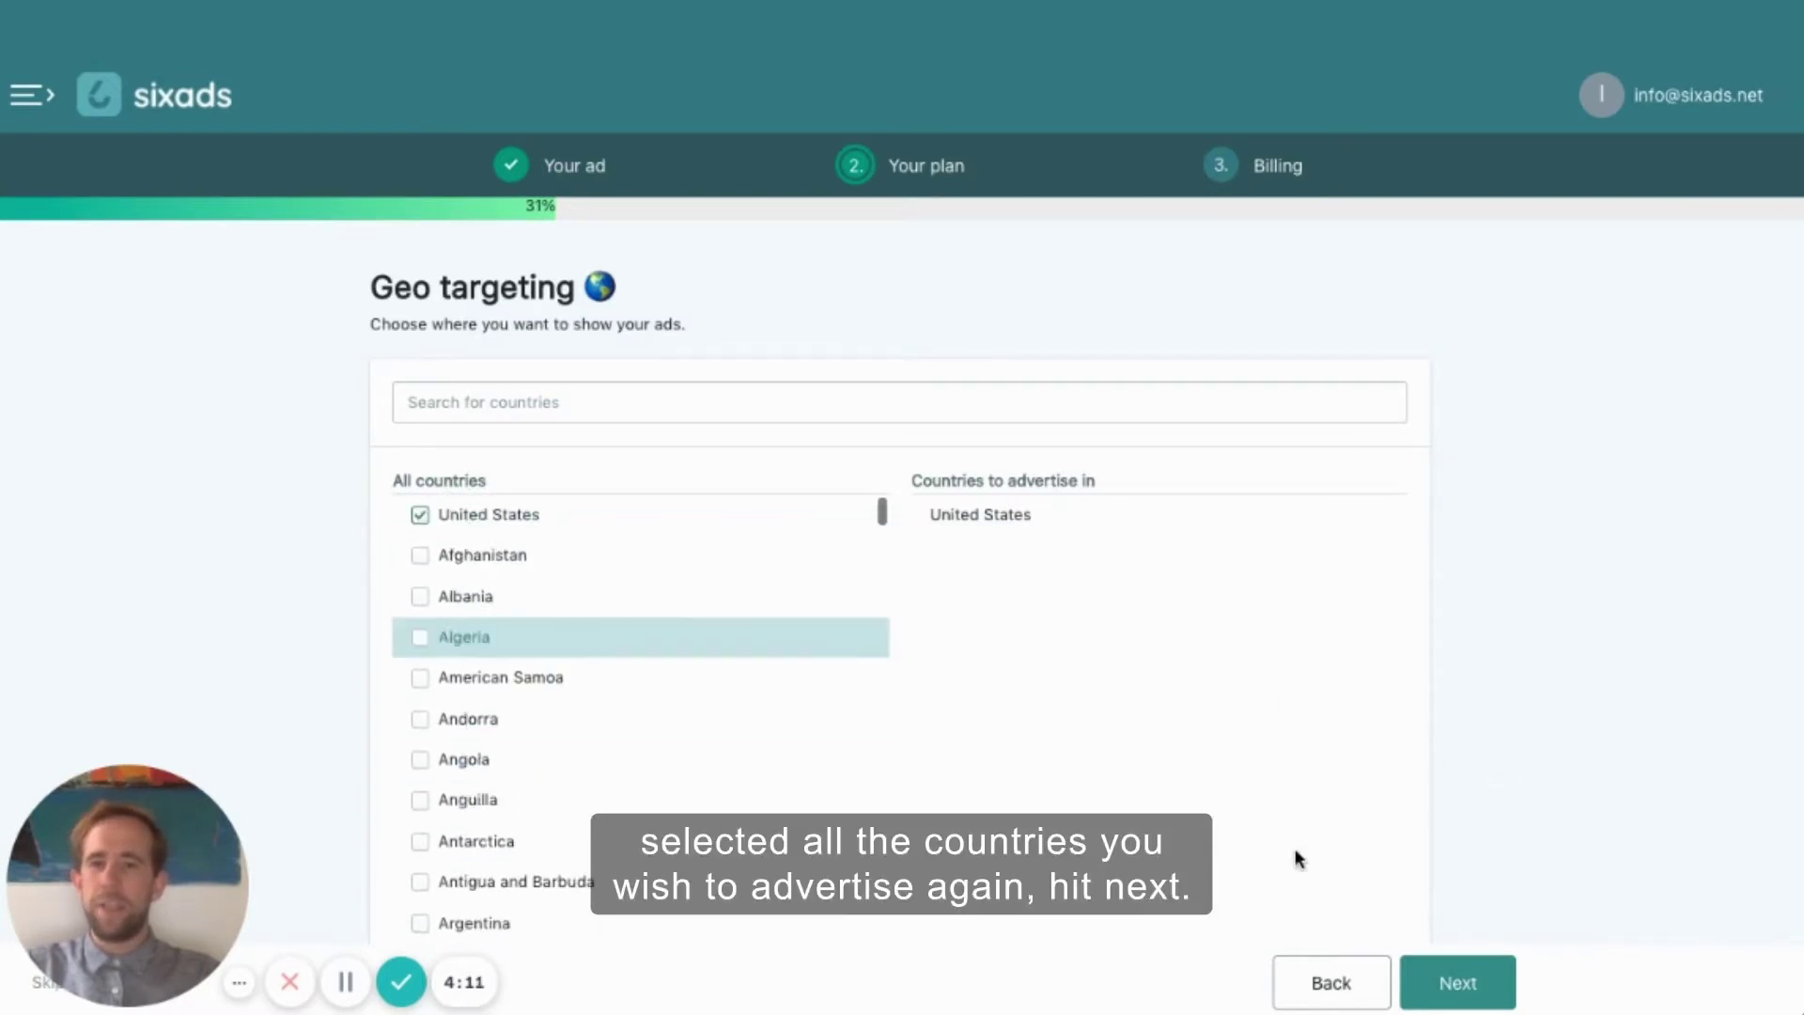
{"action": "left_click", "coordinate": [1458, 986]}
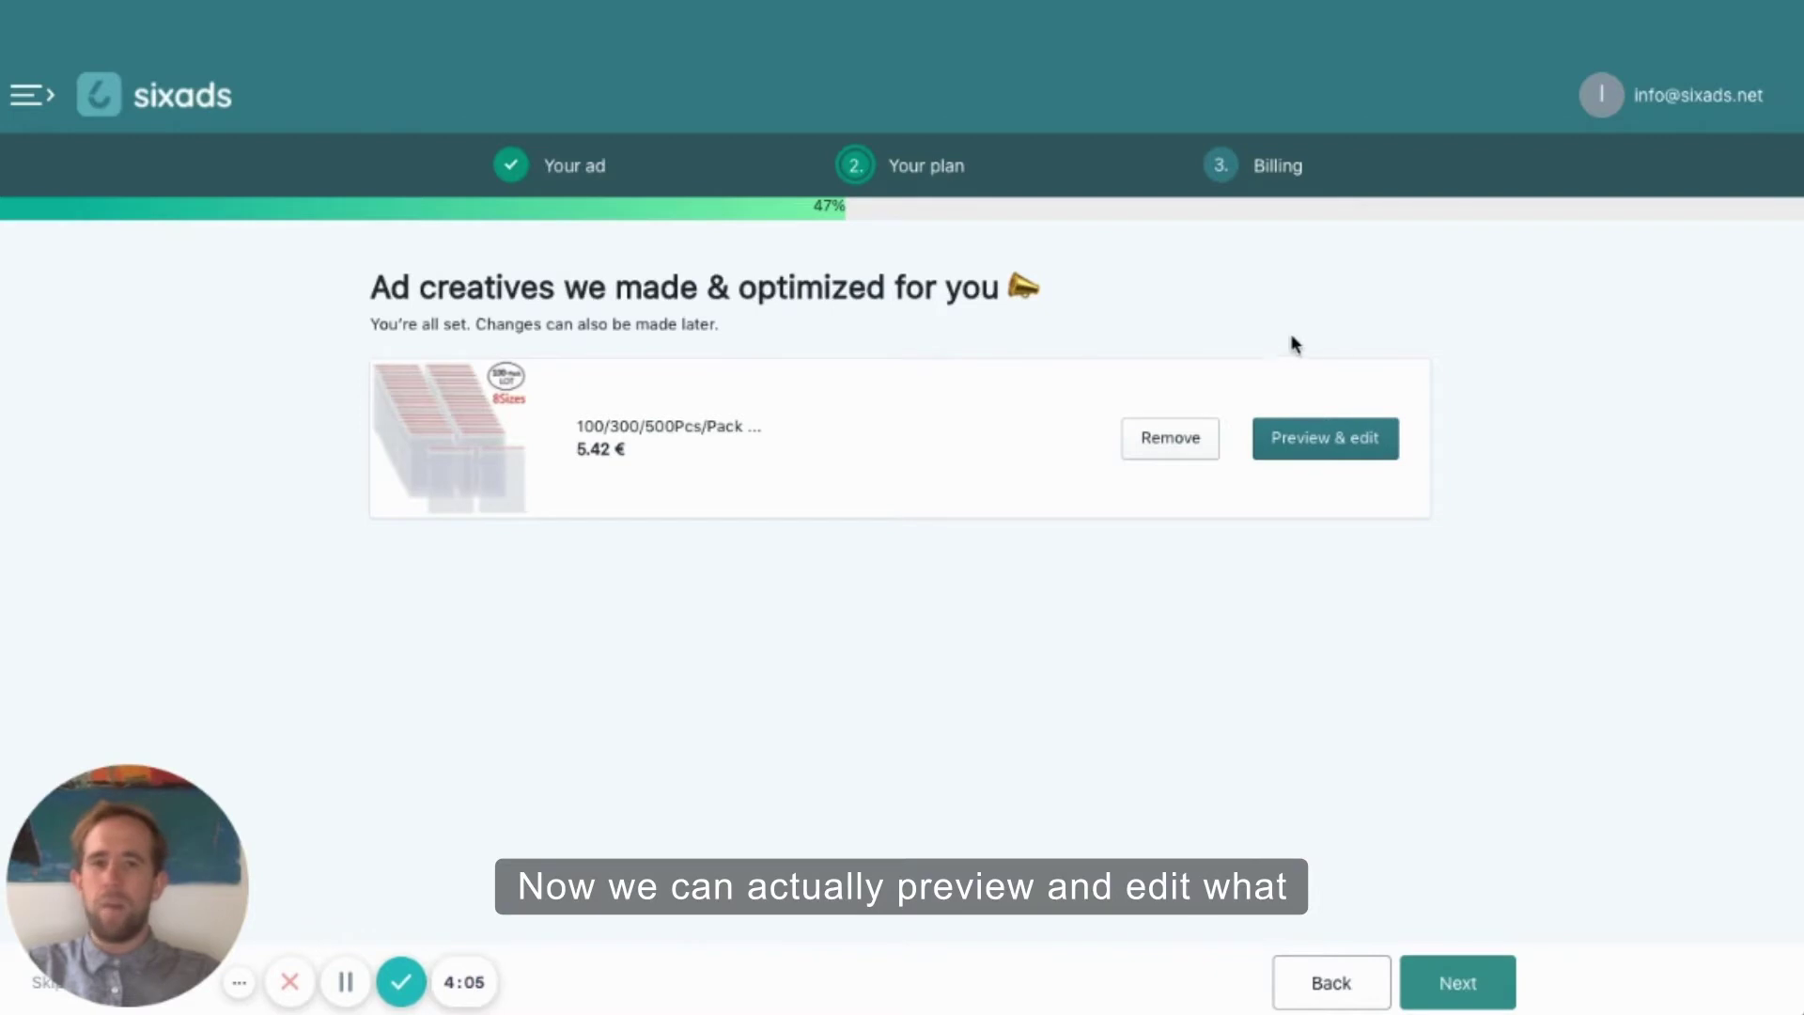
Step: Open the product's ad for editing and examine its Google and Instagram previews, primary text and headline
{"action": "left_click", "coordinate": [1347, 450]}
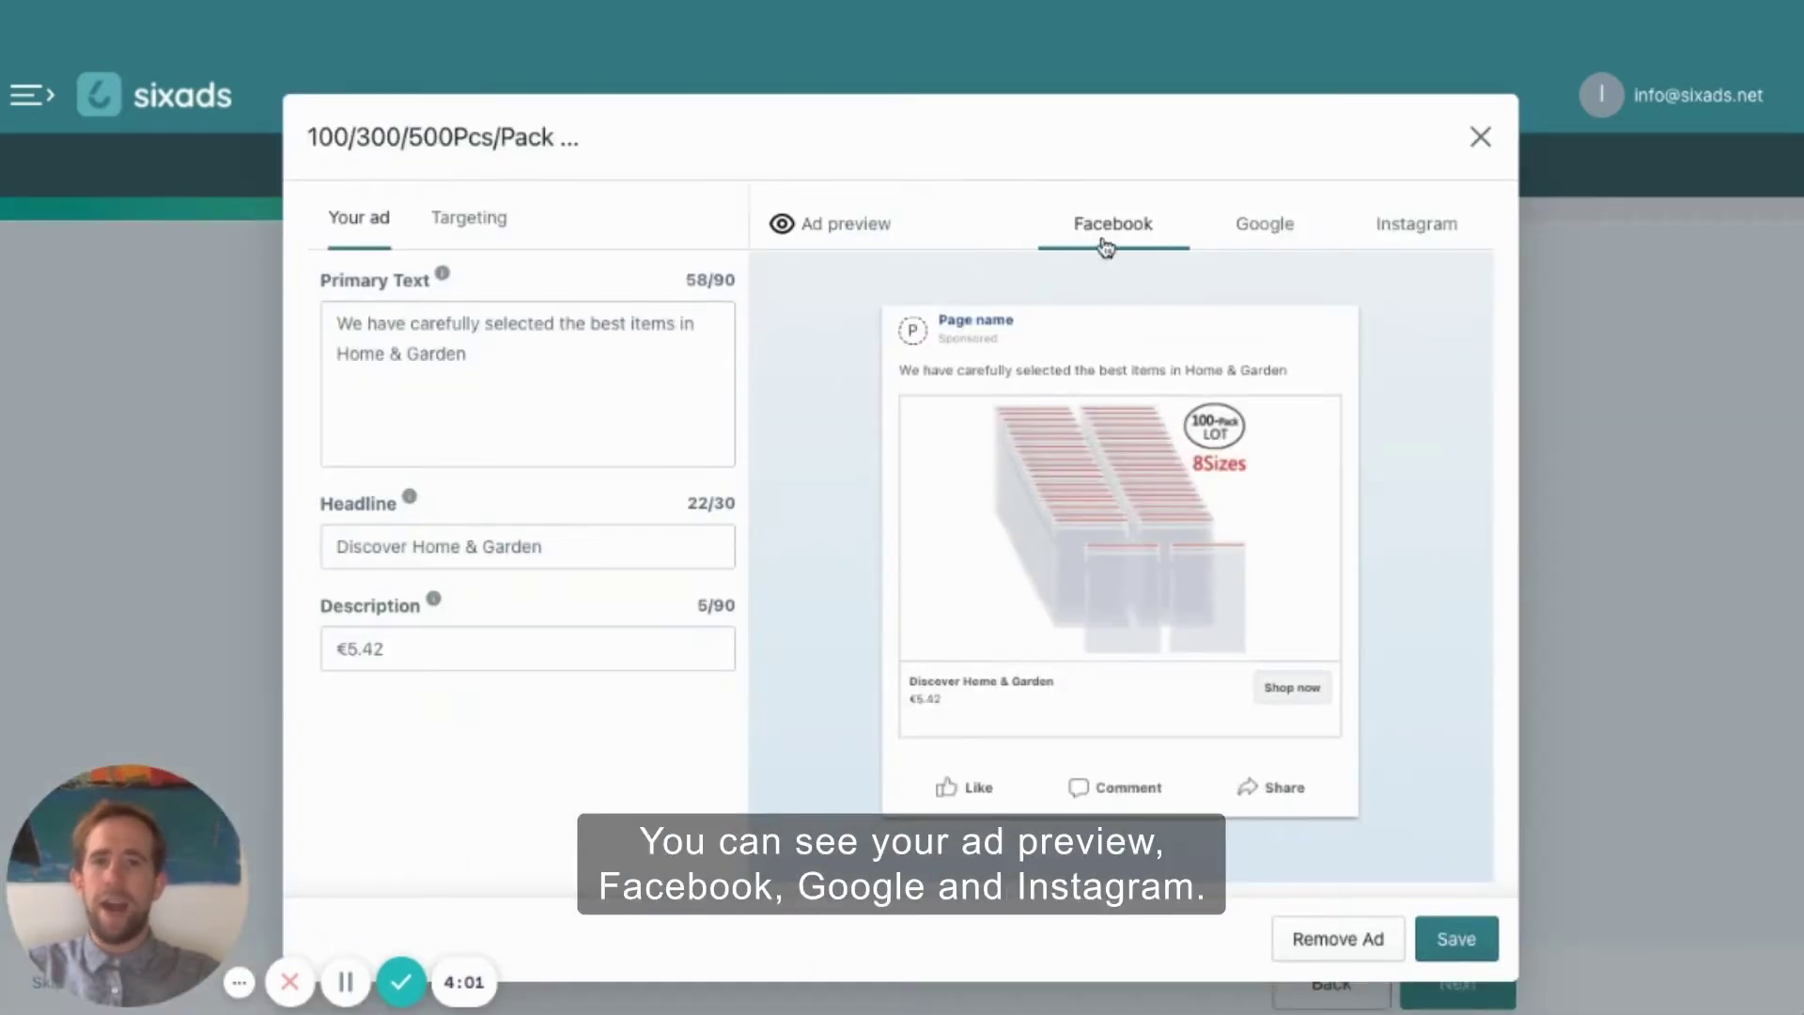
{"action": "left_click", "coordinate": [1277, 229]}
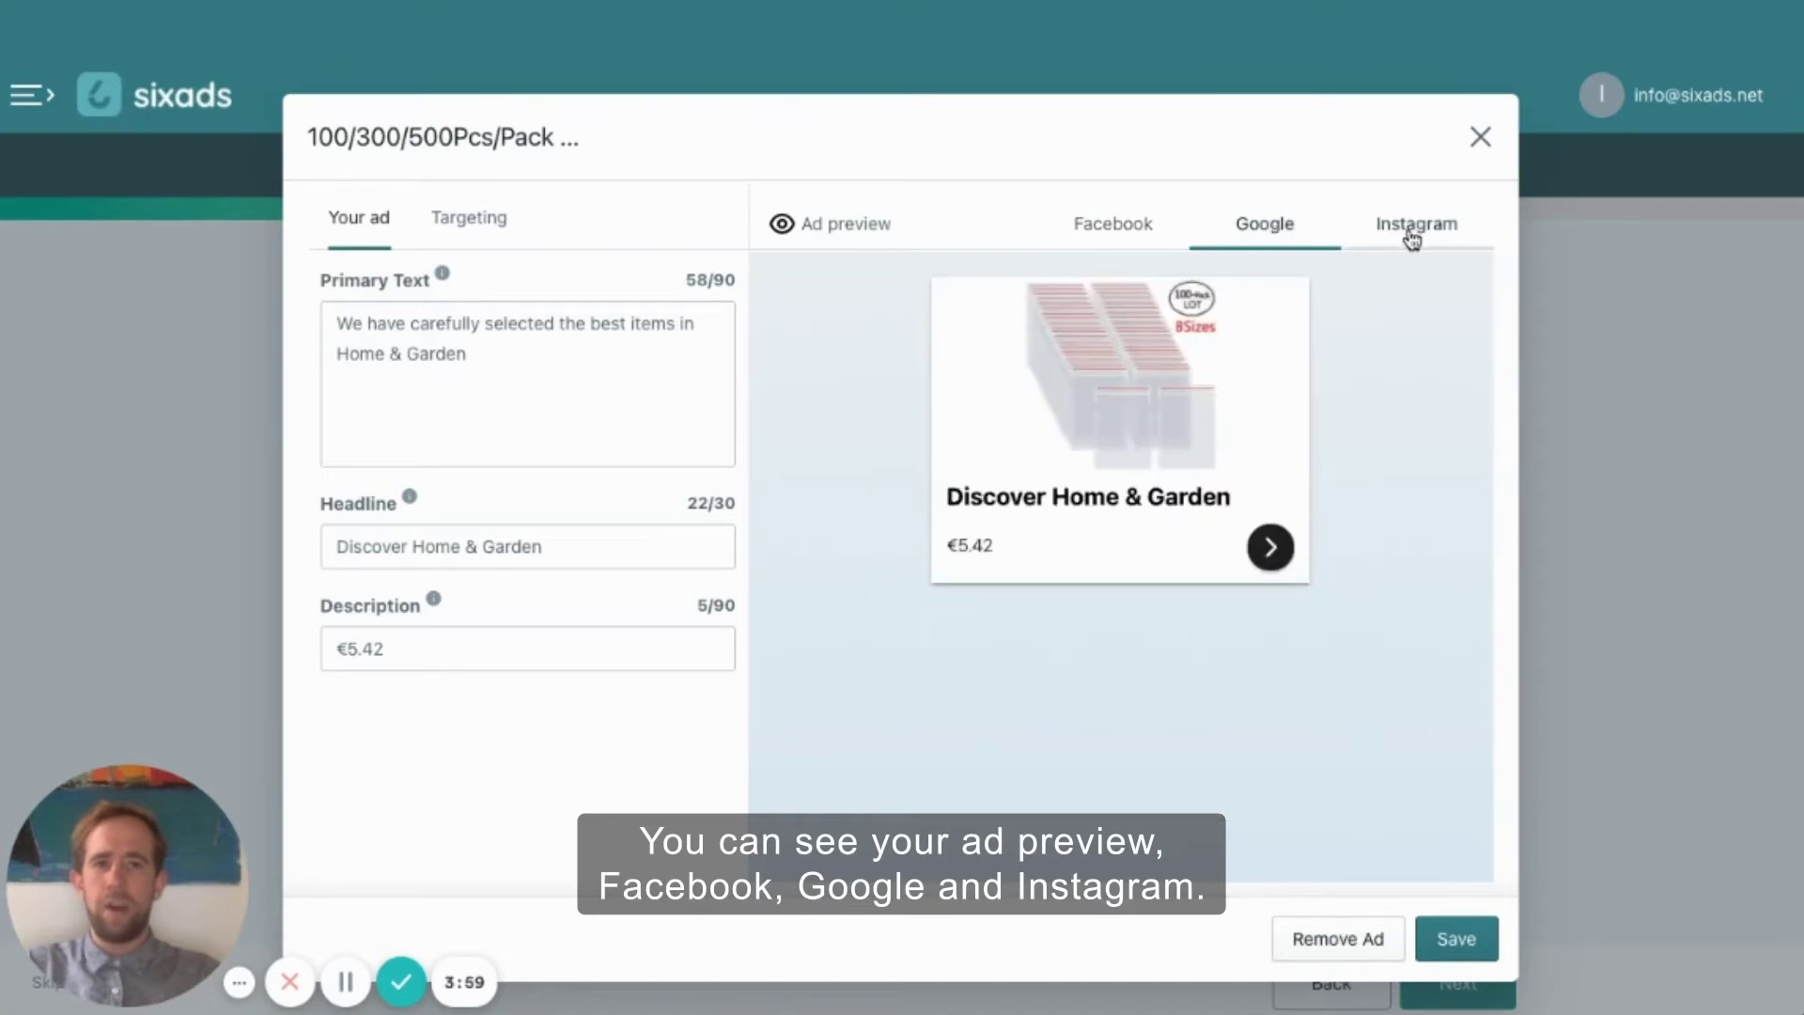
{"action": "left_click", "coordinate": [1414, 232]}
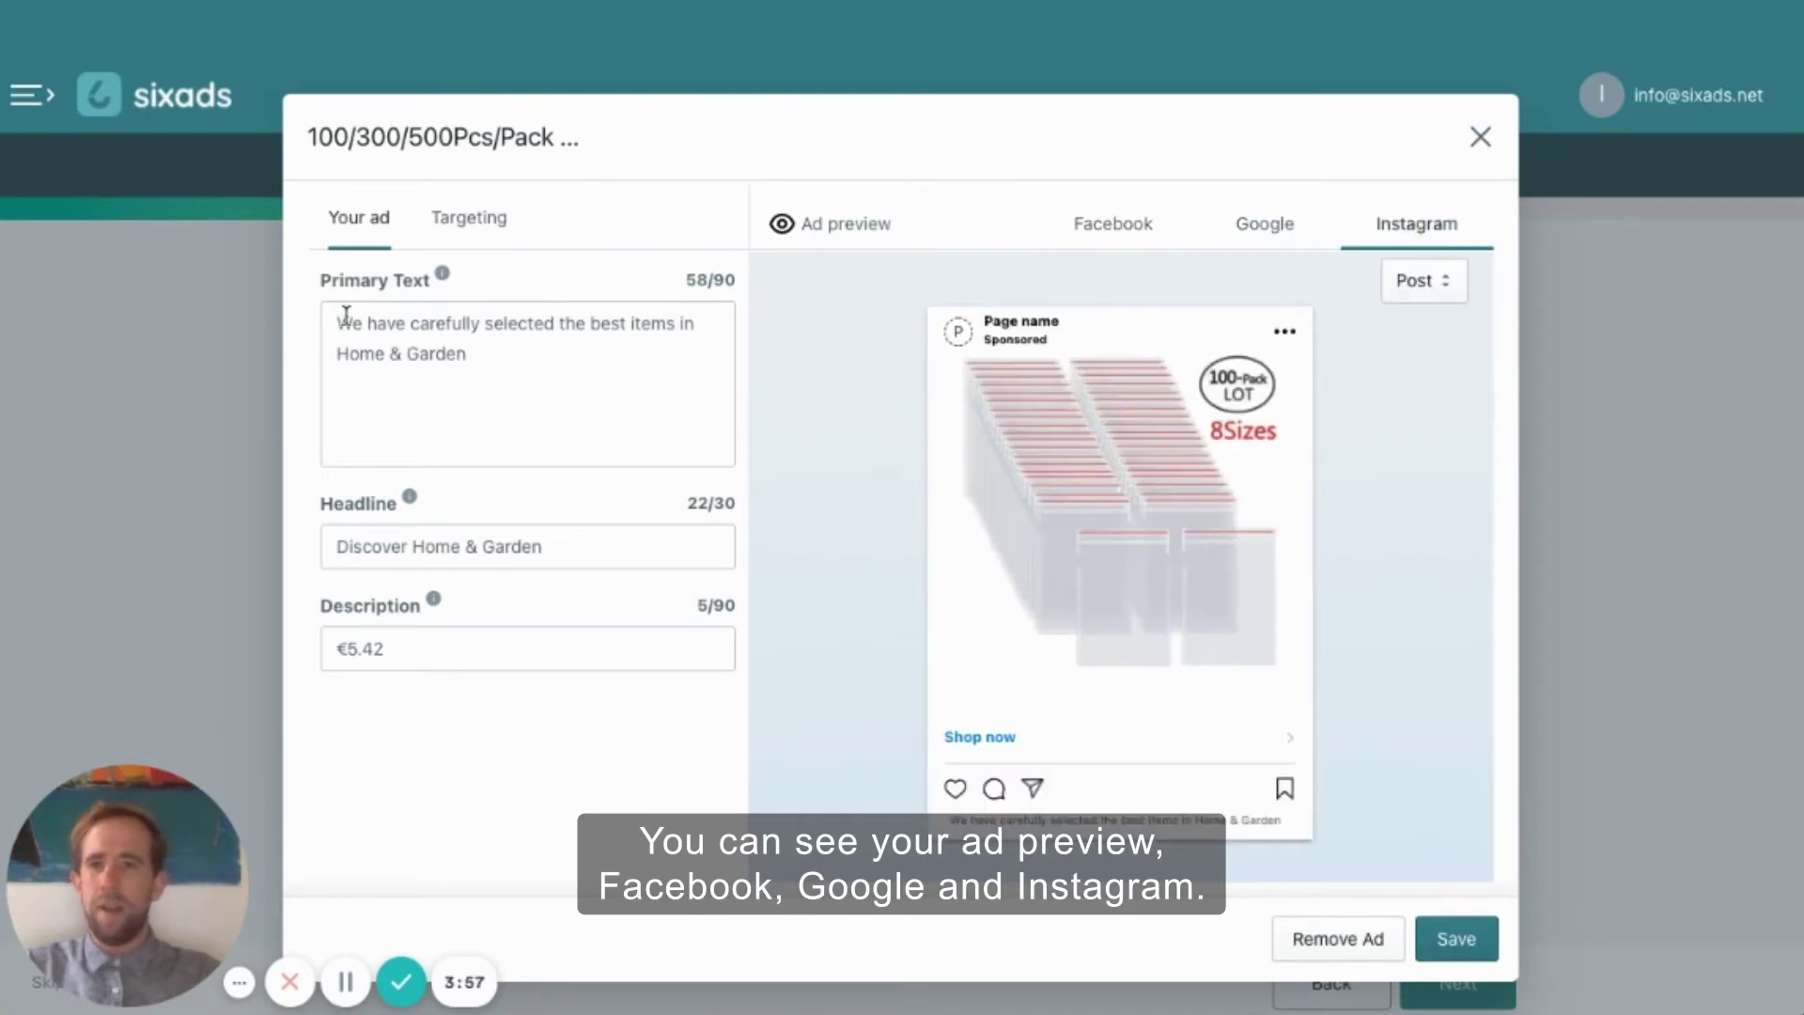
{"action": "double_click", "coordinate": [391, 339]}
{"action": "left_click", "coordinate": [412, 522]}
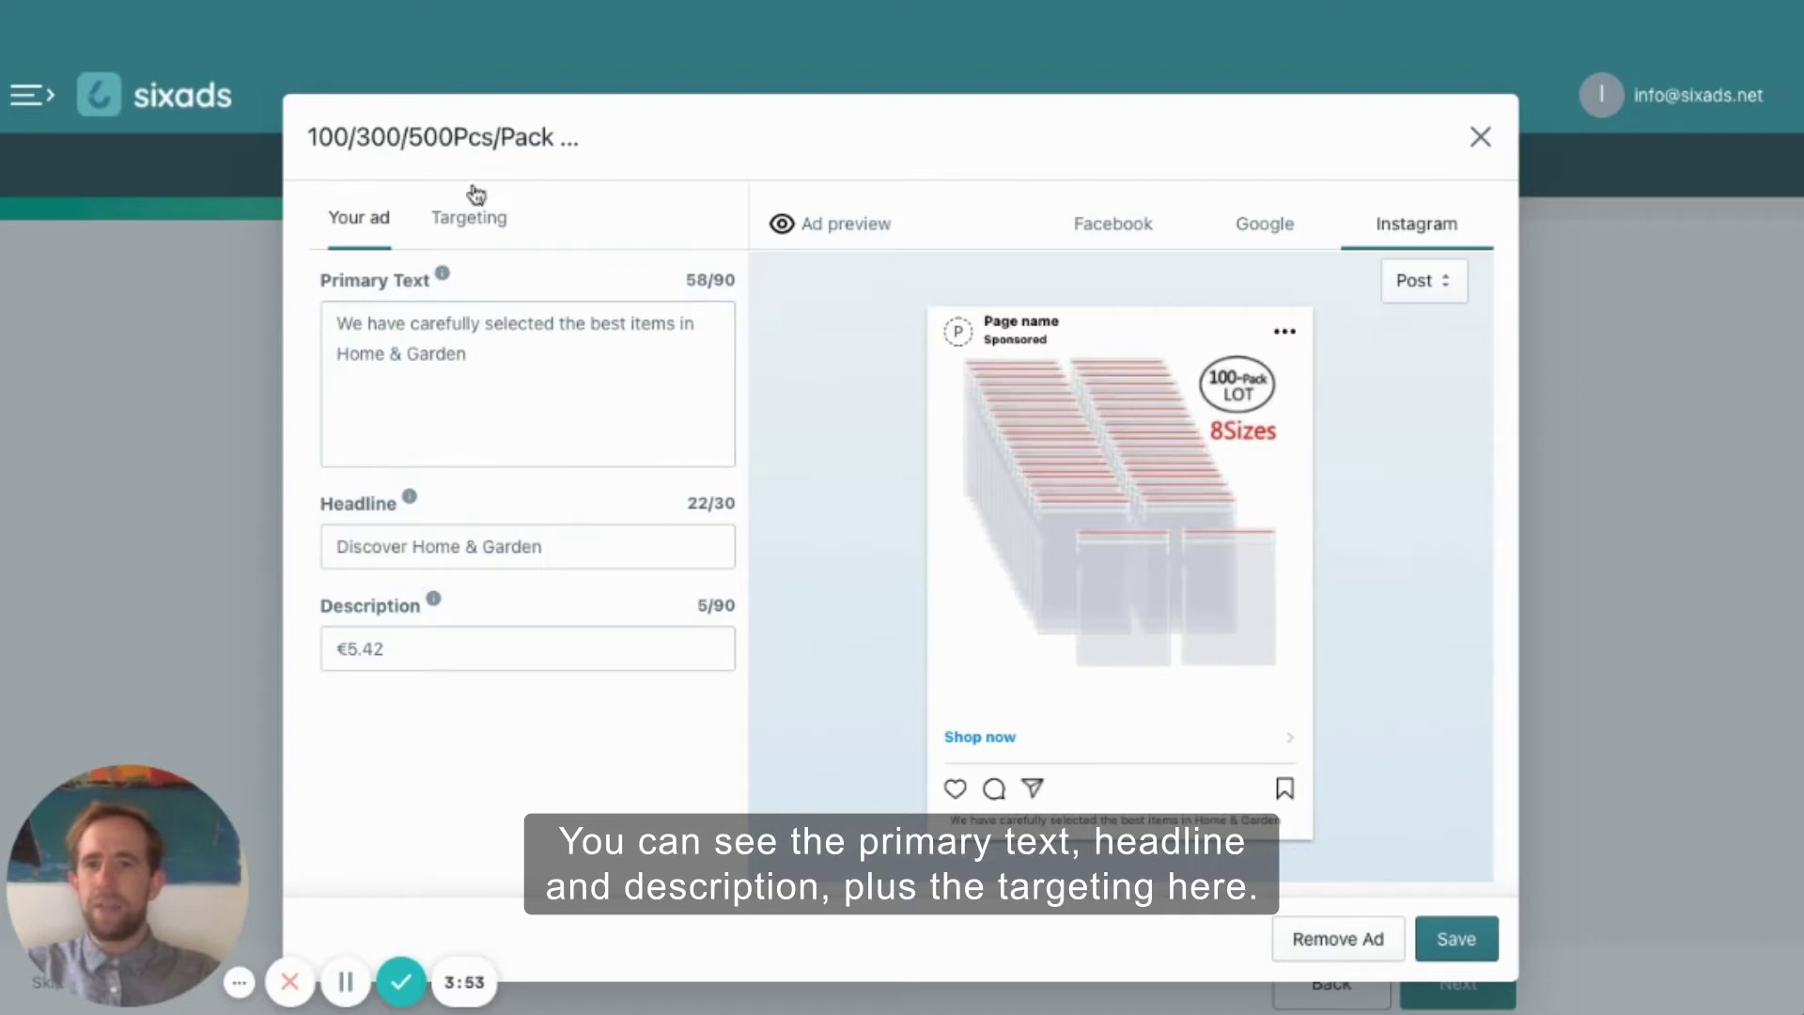
Step: Check the ad's targeting settings, then save the ad and continue to the price plans
{"action": "left_click", "coordinate": [468, 219]}
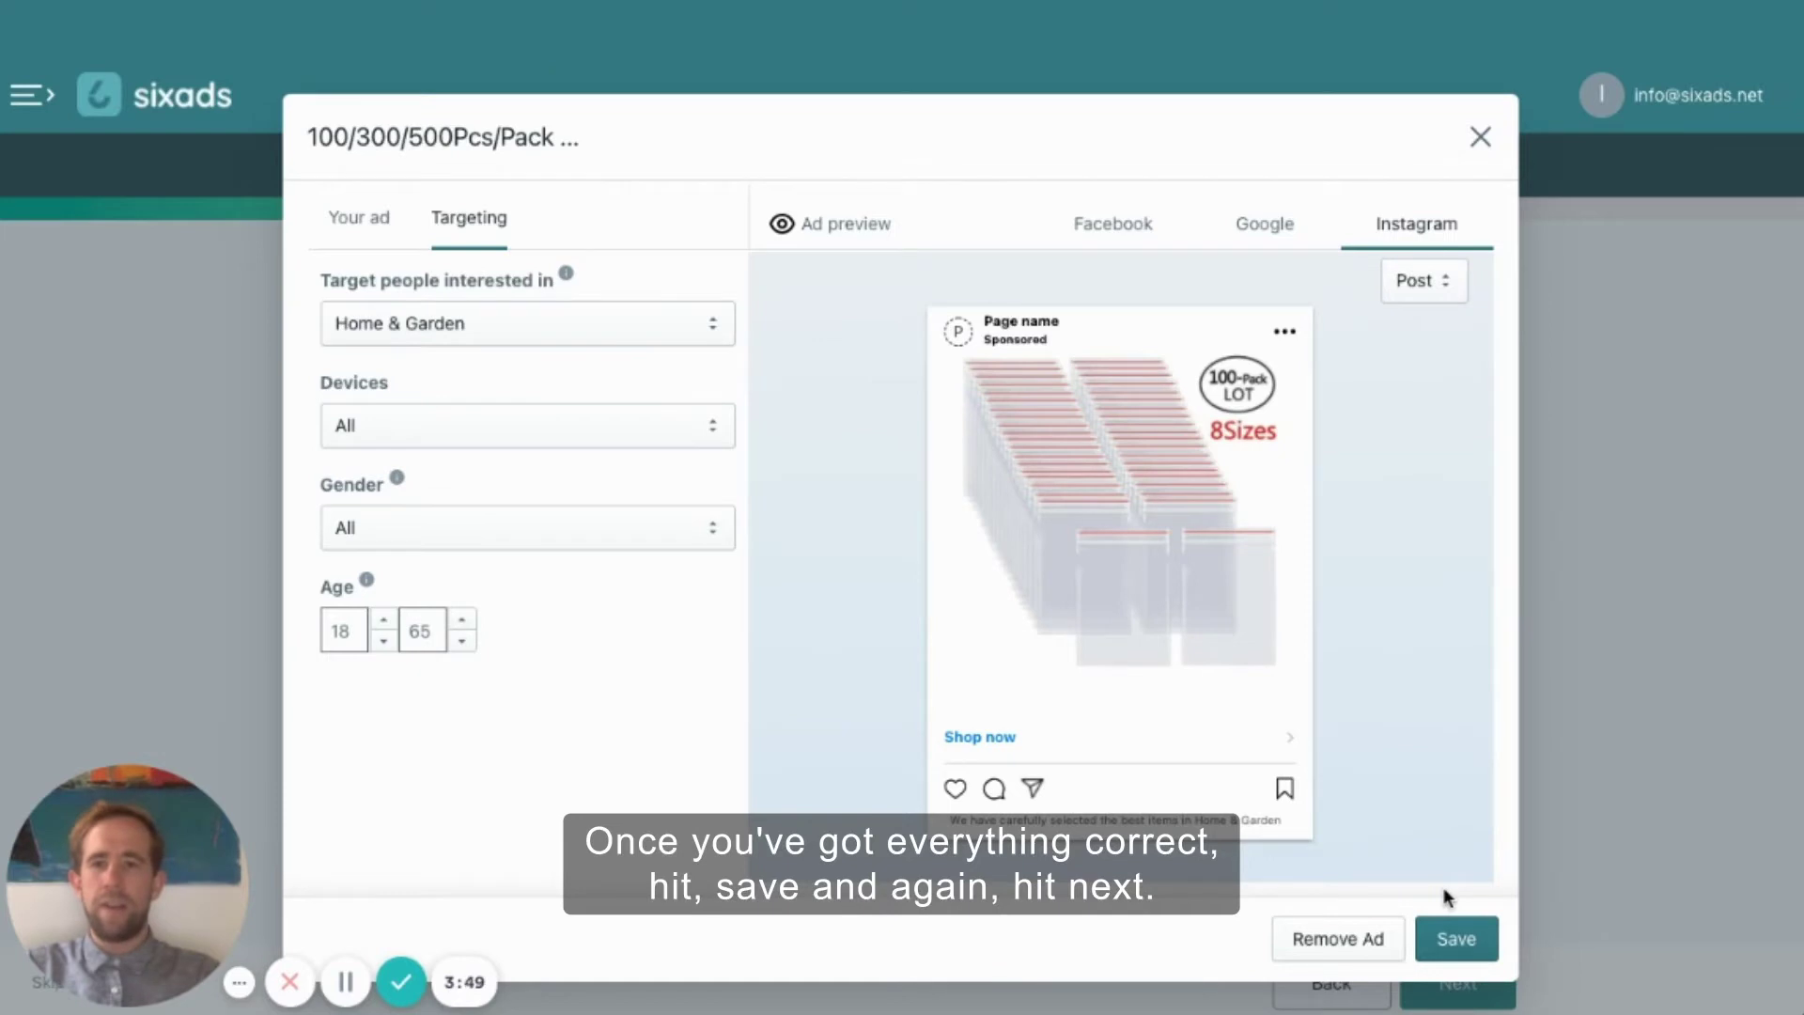
{"action": "left_click", "coordinate": [1454, 938]}
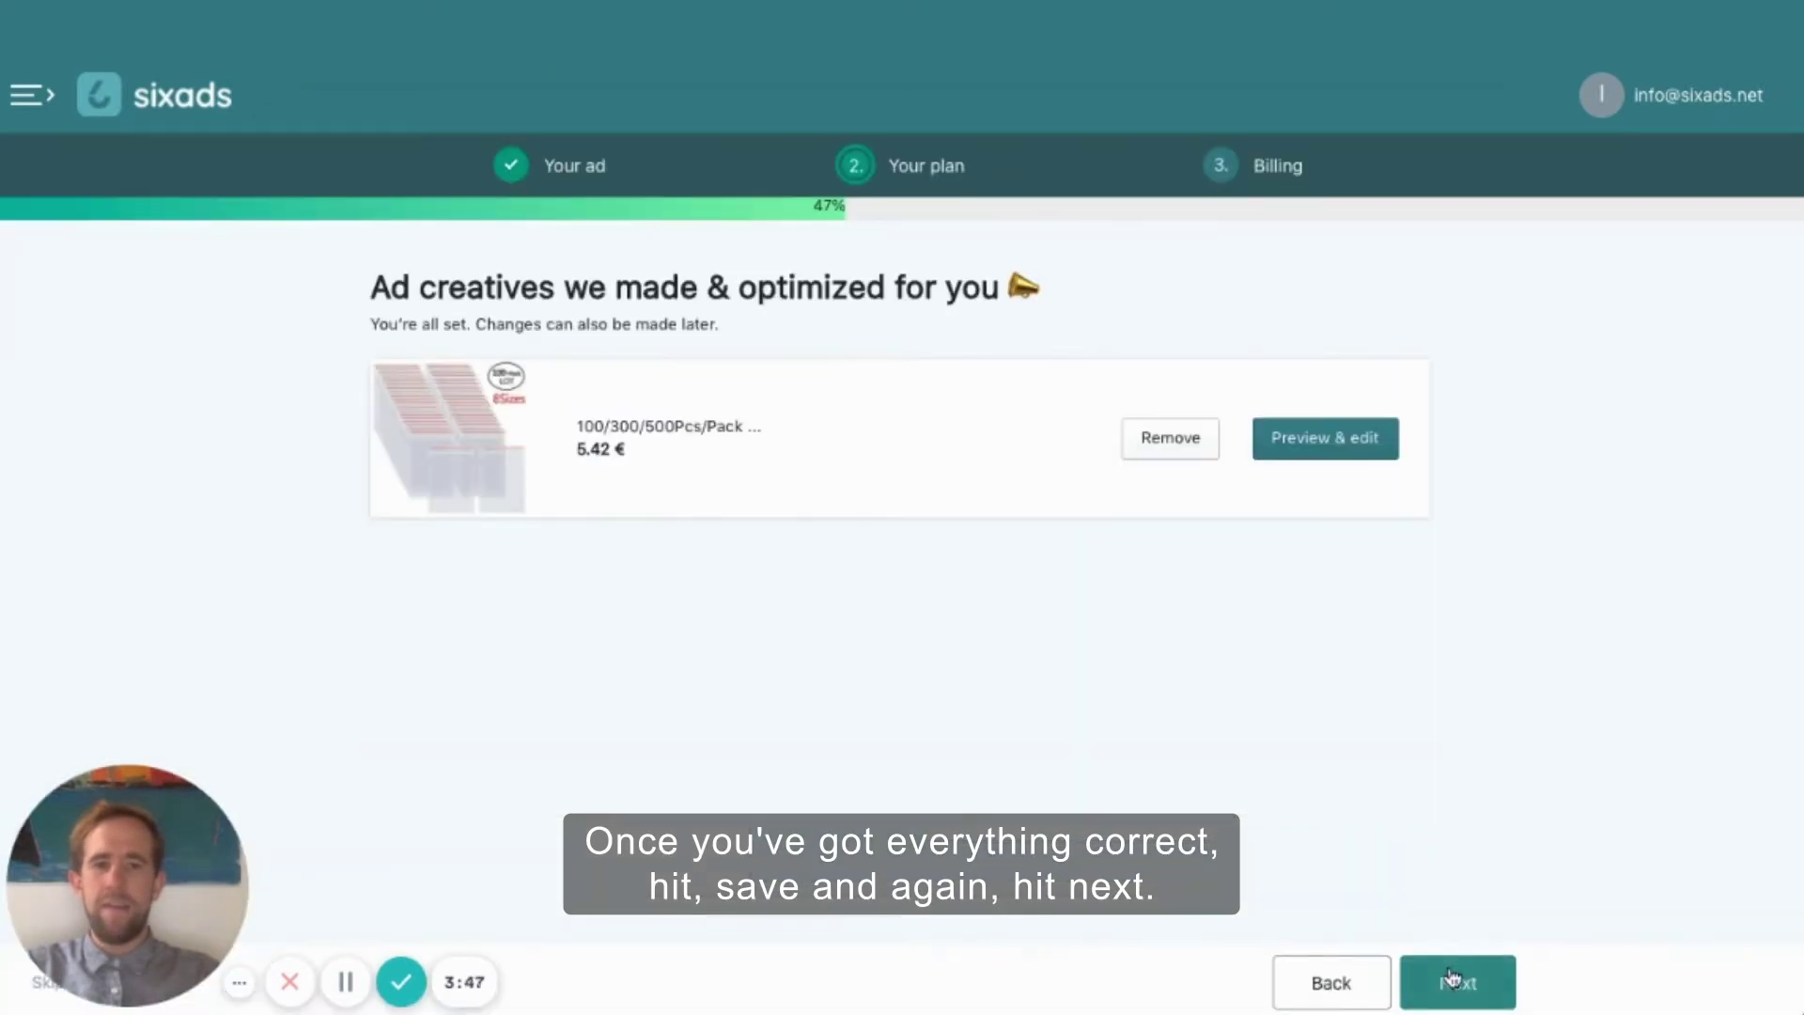
{"action": "left_click", "coordinate": [1459, 994]}
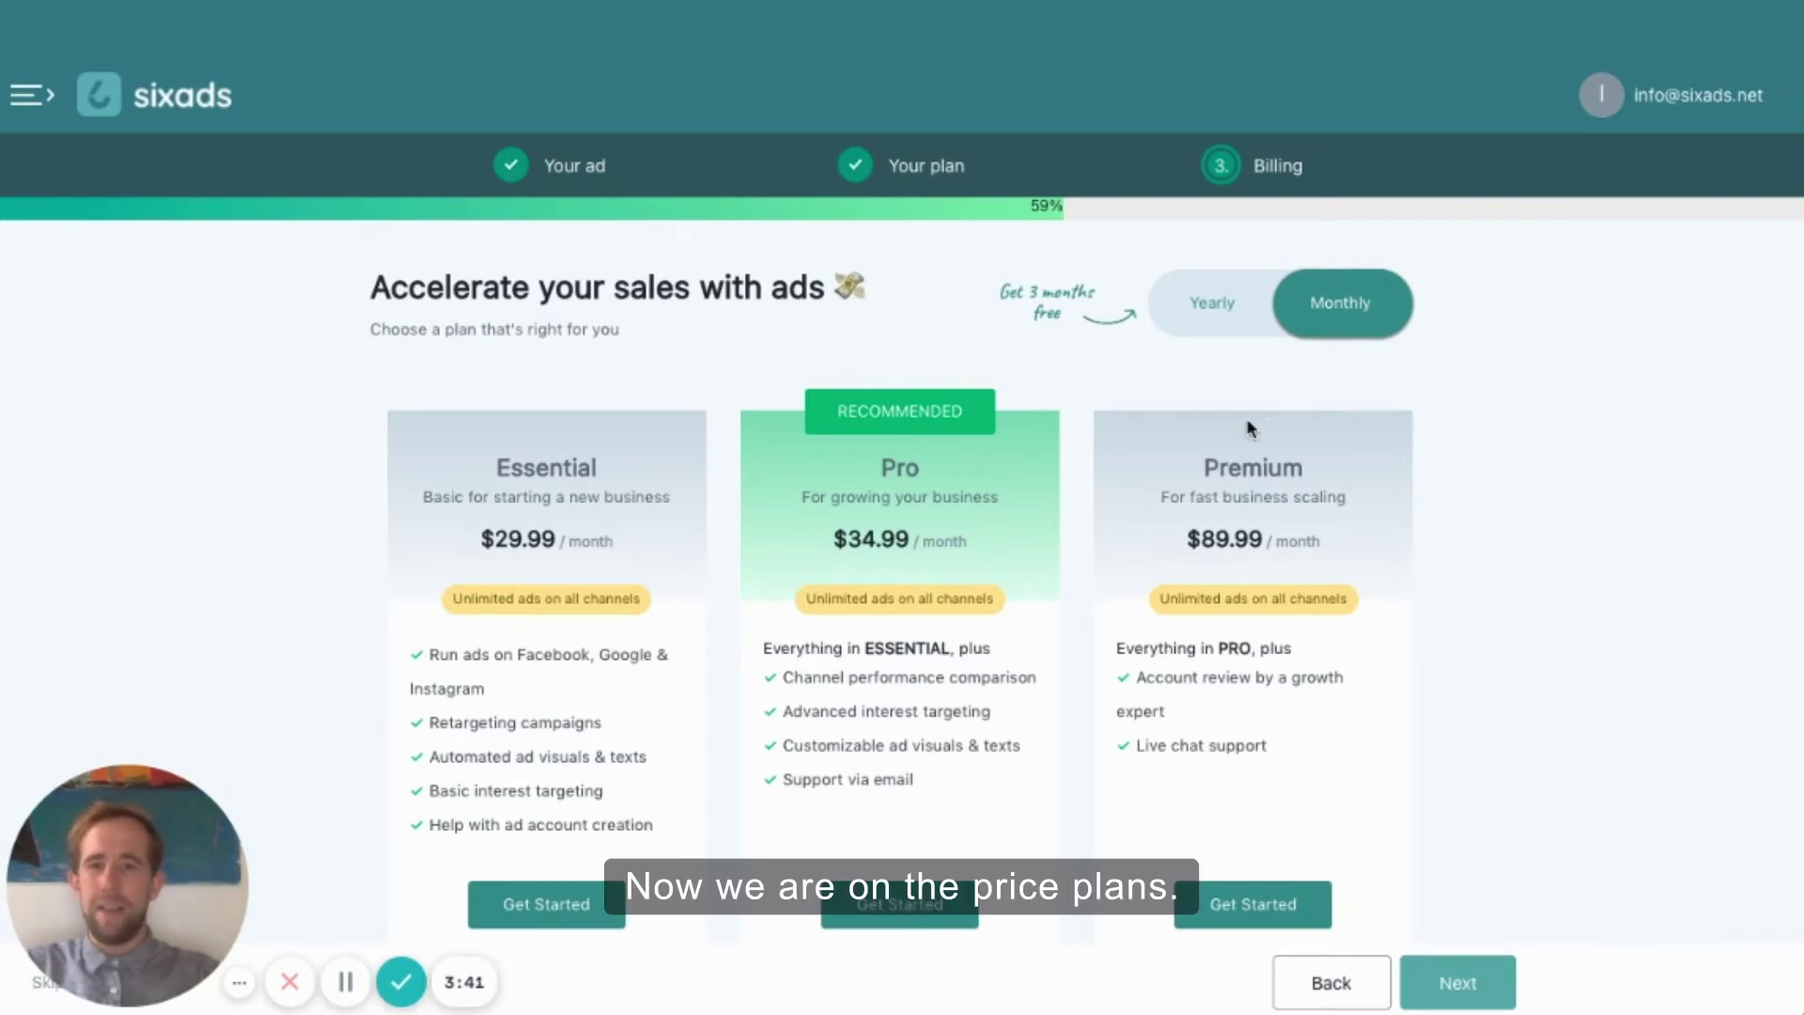
Step: Compare yearly and monthly pricing, choose the Pro plan with monthly billing and approve the subscription in Shopify
{"action": "double_click", "coordinate": [898, 473]}
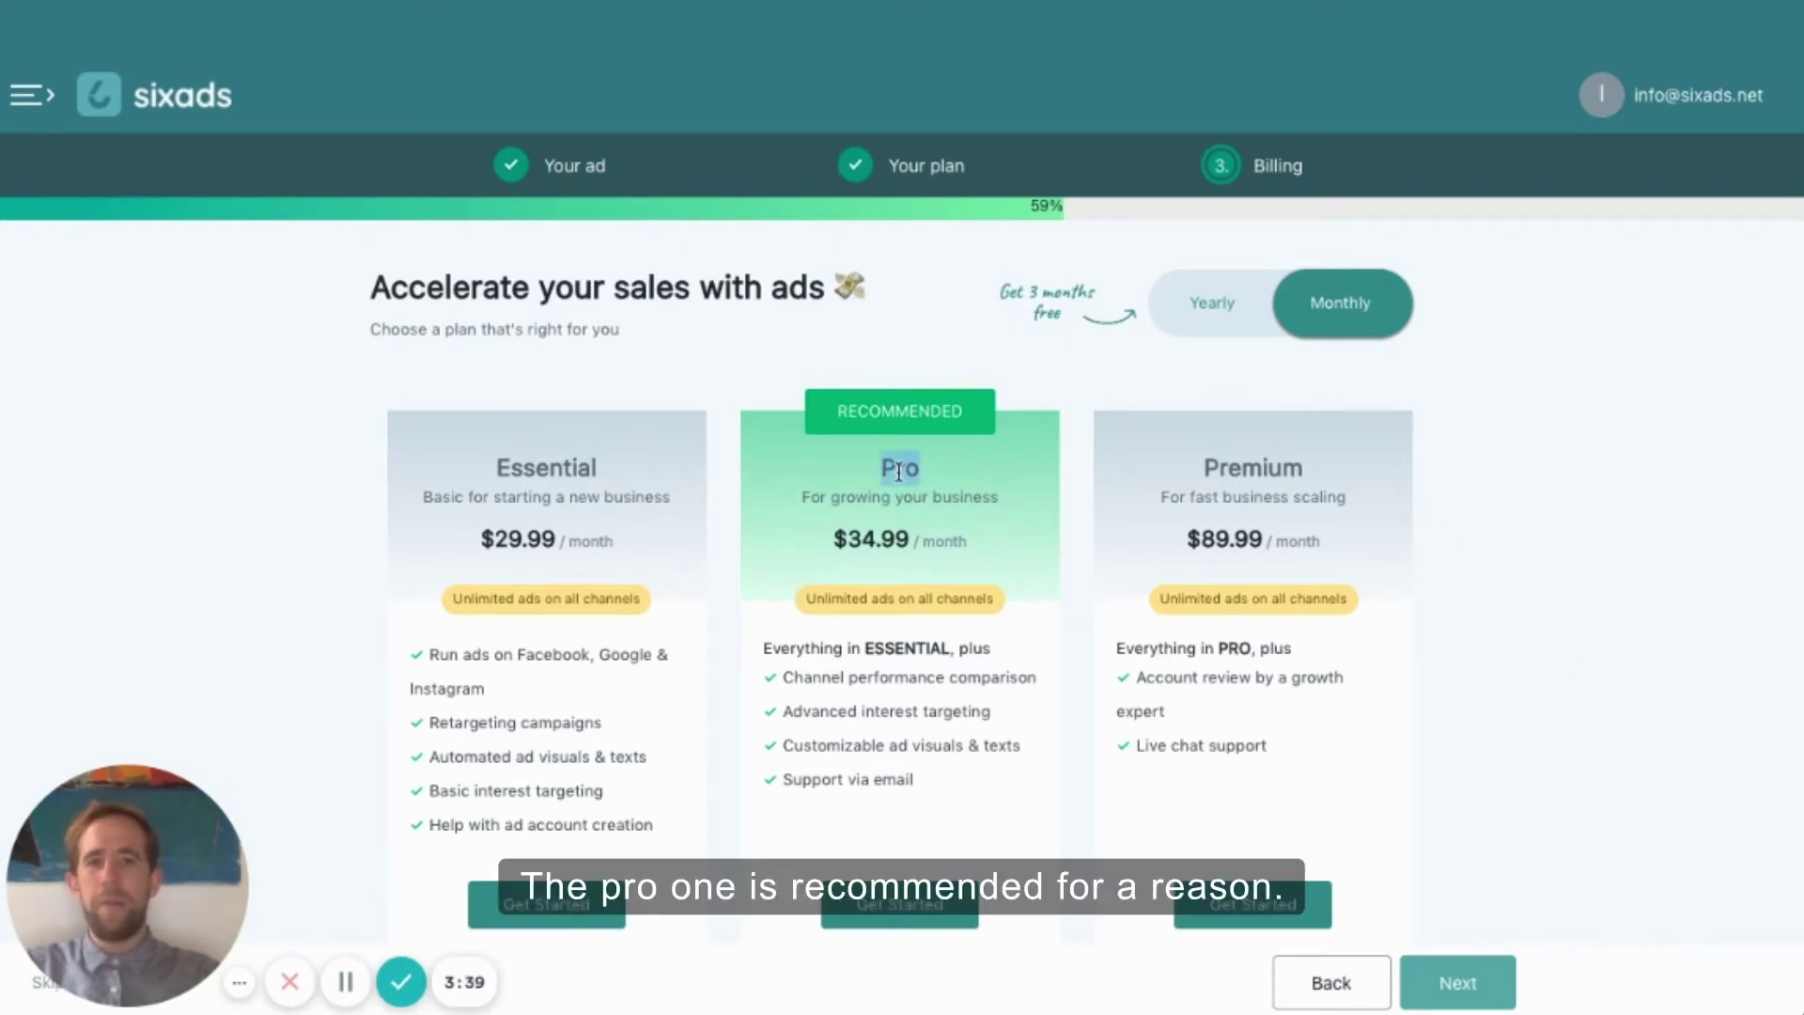
{"action": "double_click", "coordinate": [859, 779]}
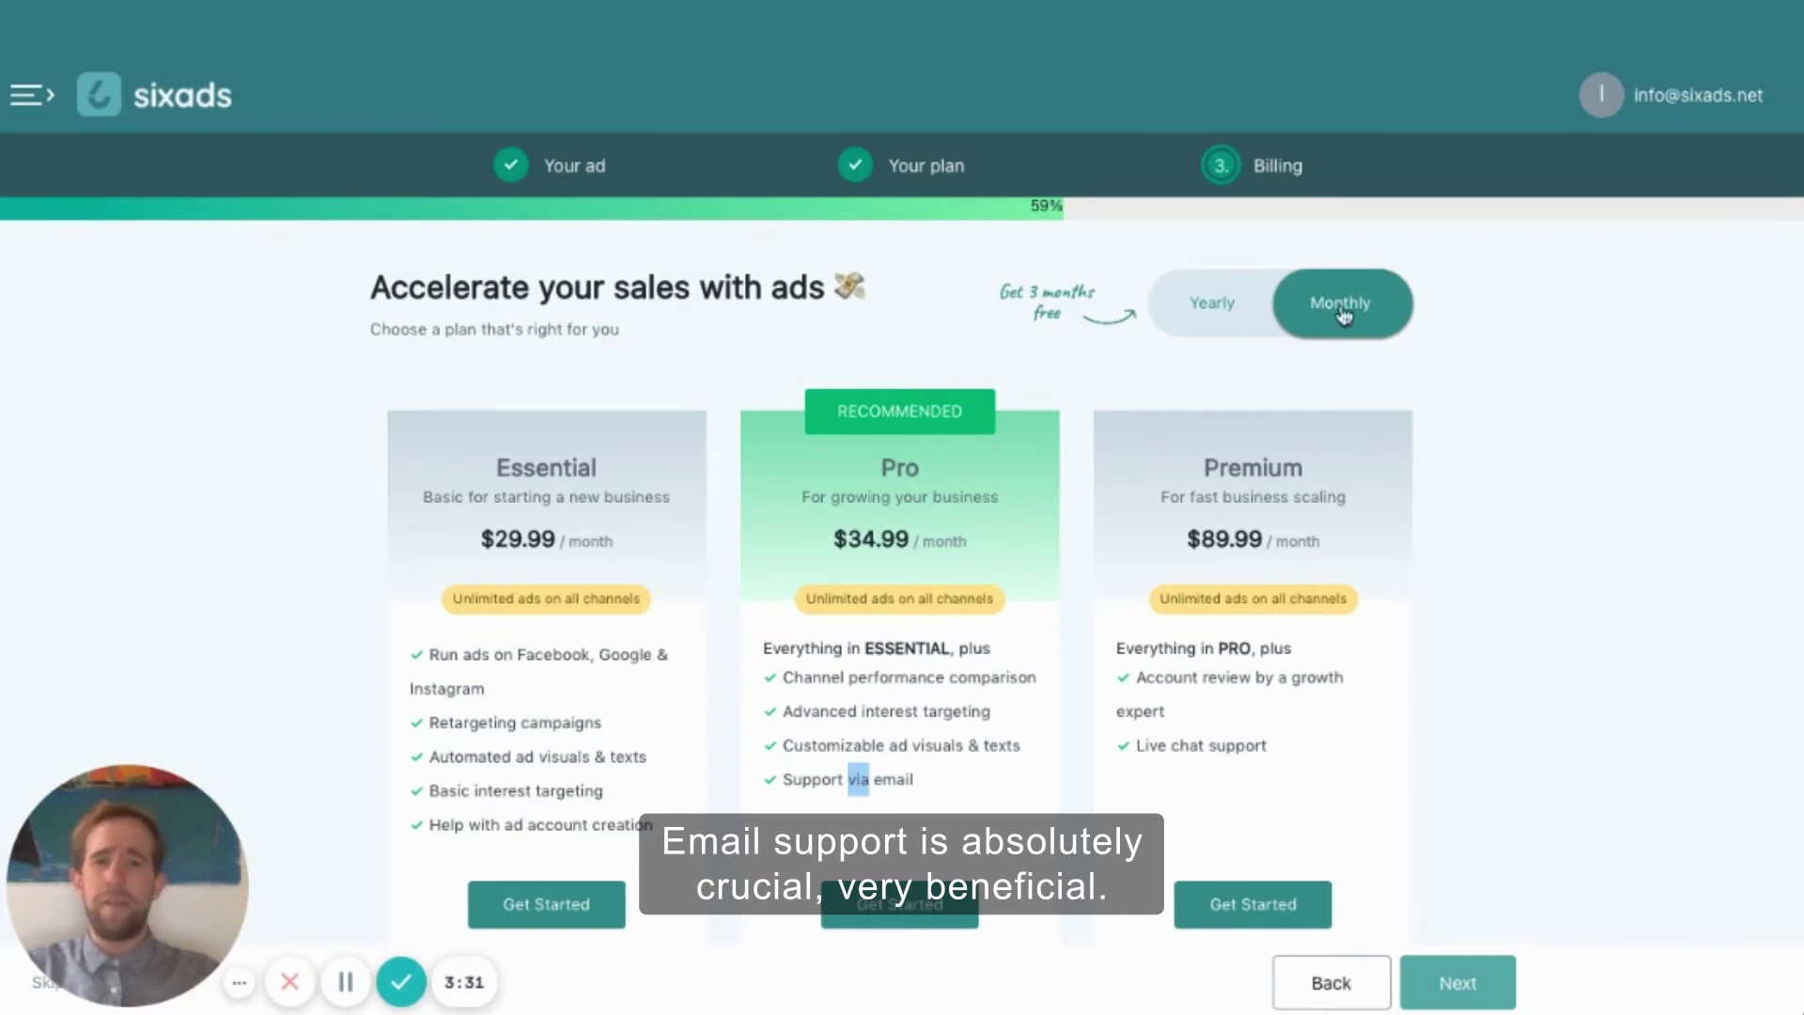
{"action": "left_click", "coordinate": [1251, 308]}
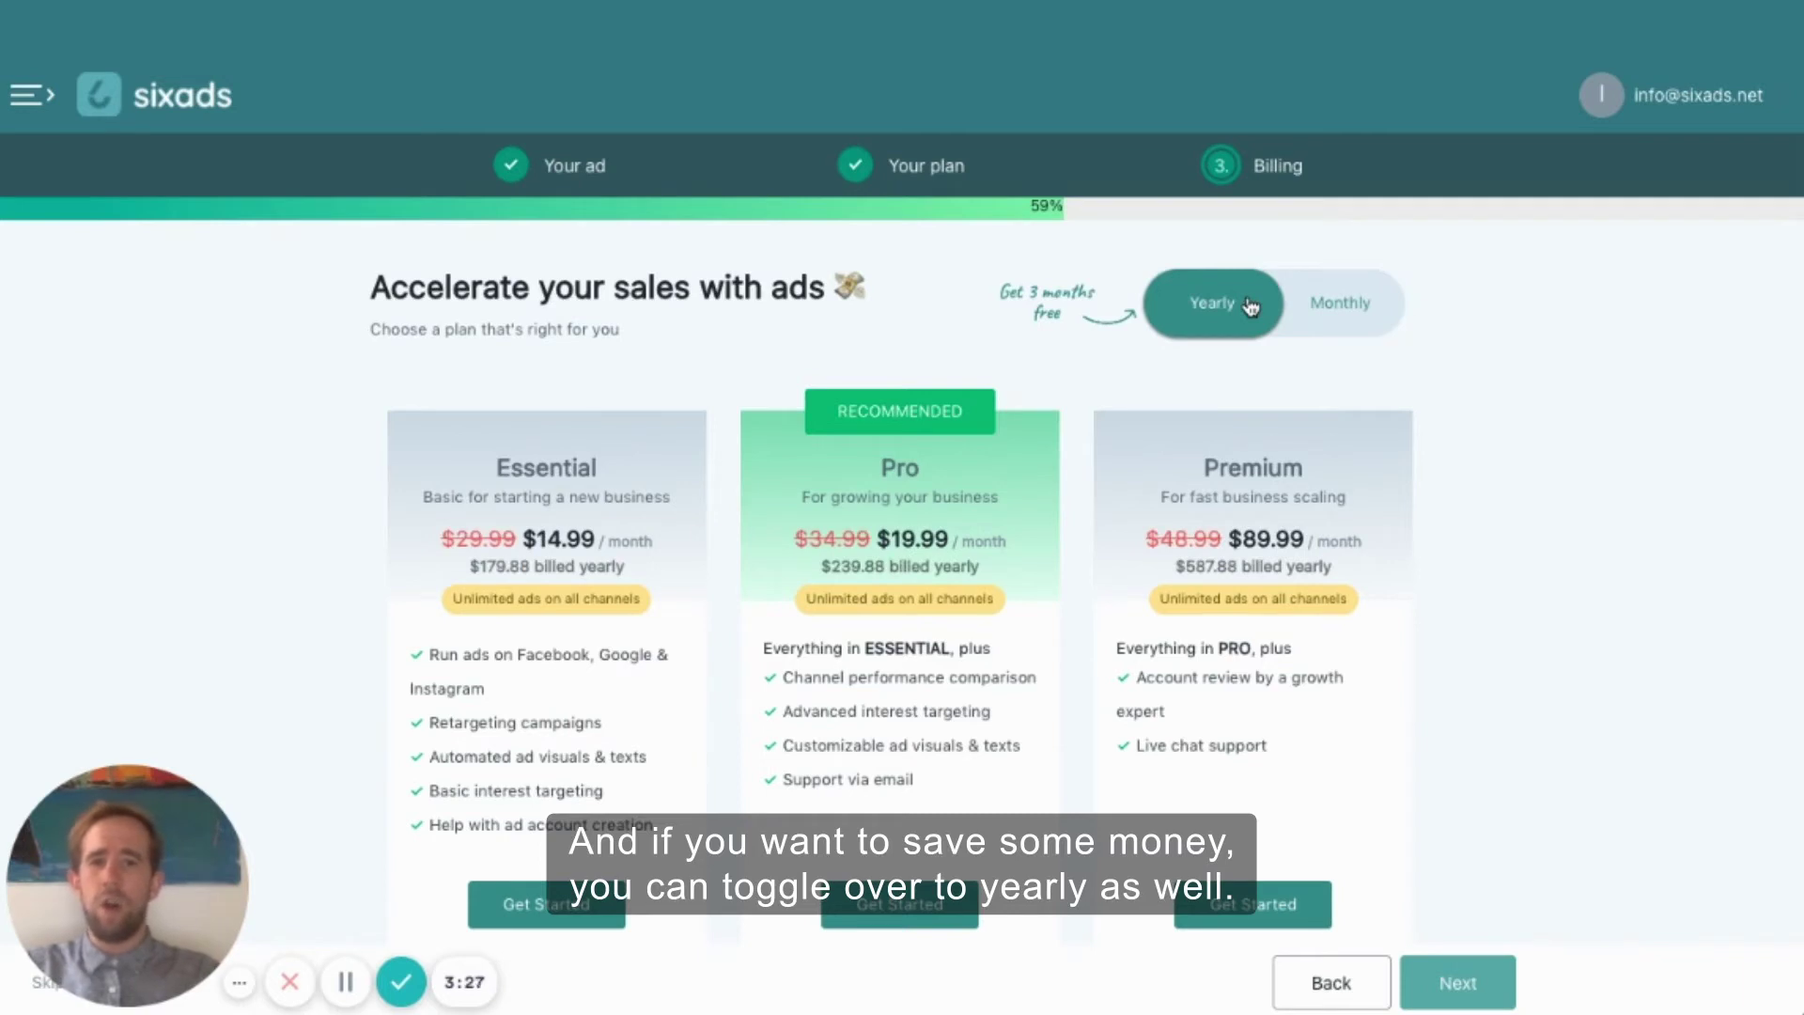
{"action": "left_click", "coordinate": [1336, 310]}
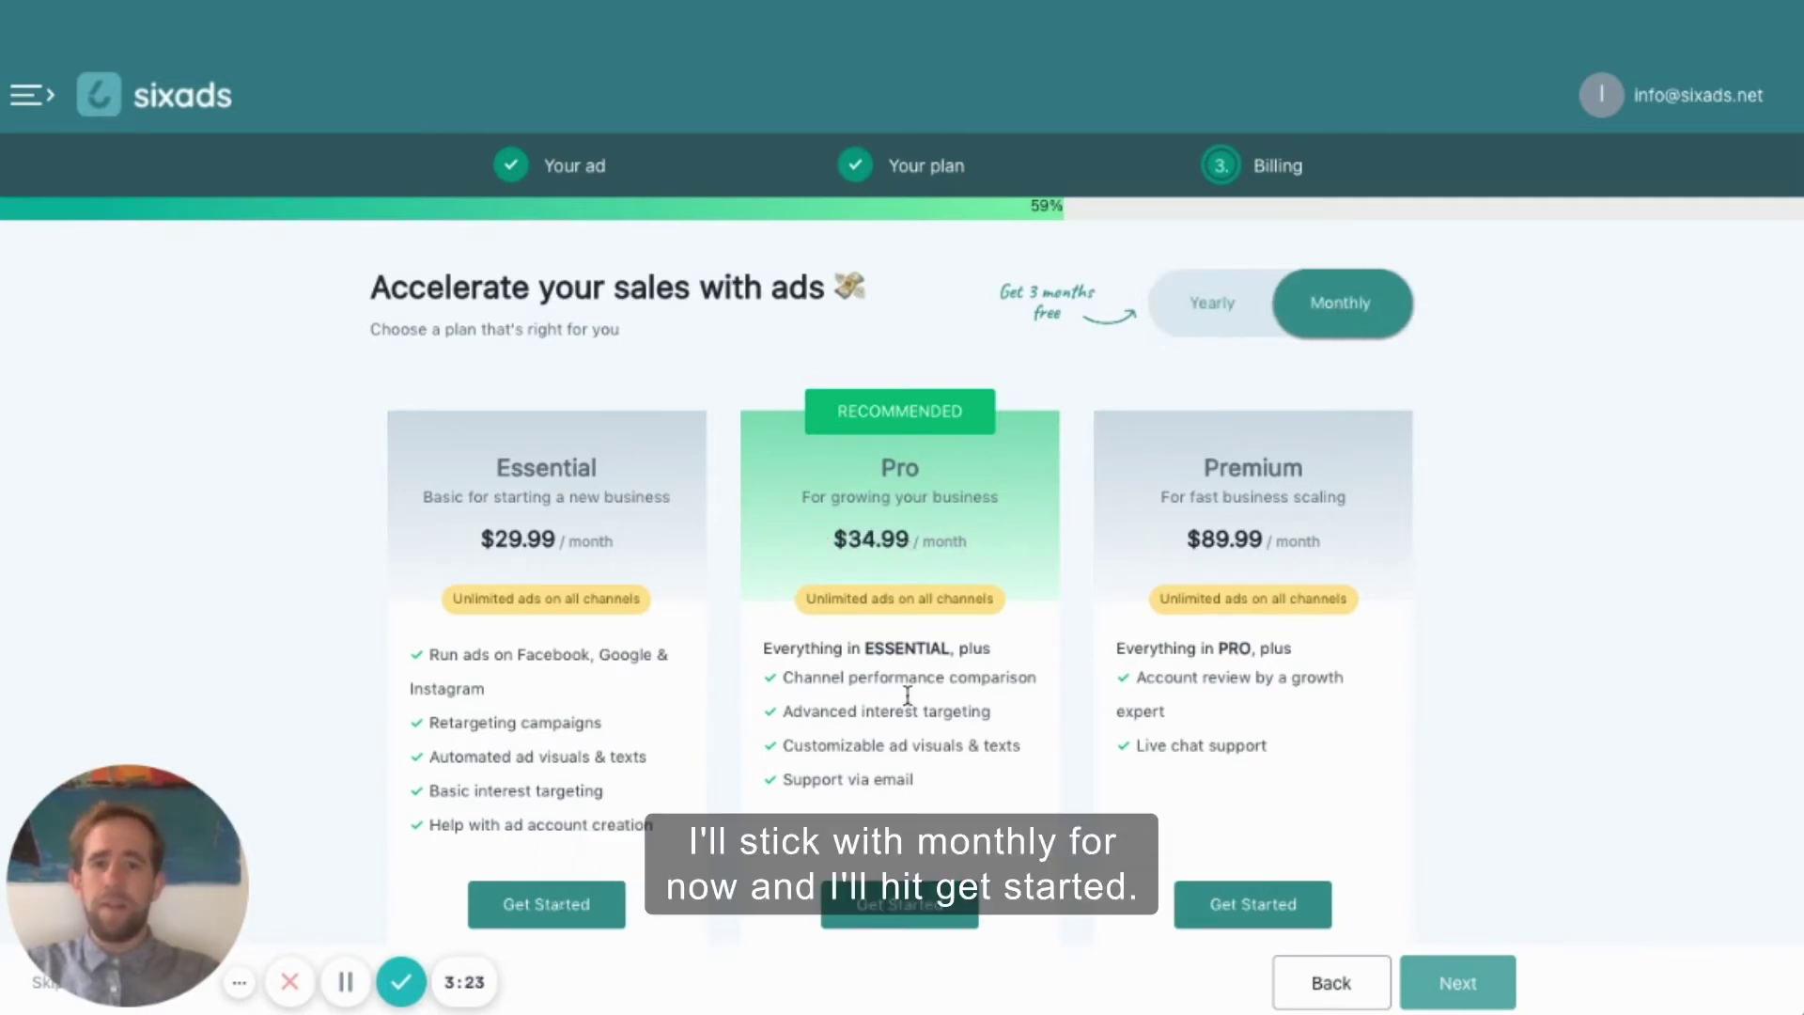
{"action": "left_click", "coordinate": [897, 907]}
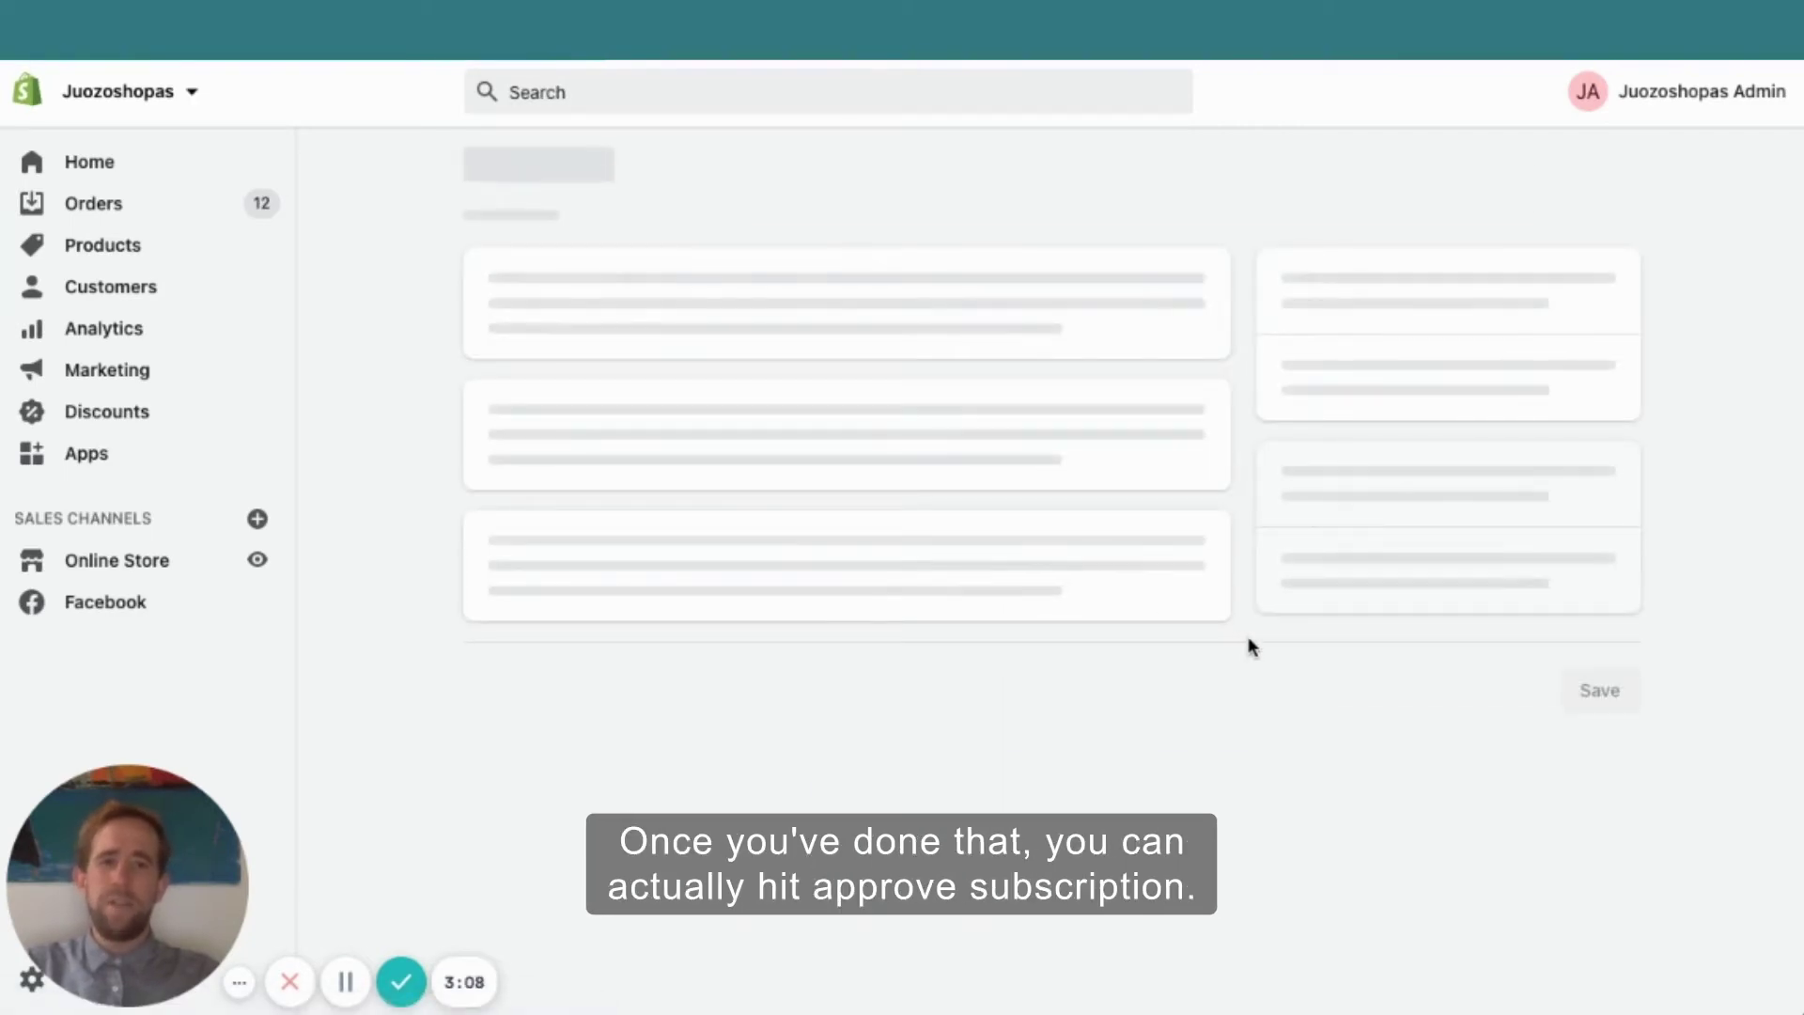
{"action": "left_click", "coordinate": [1472, 657]}
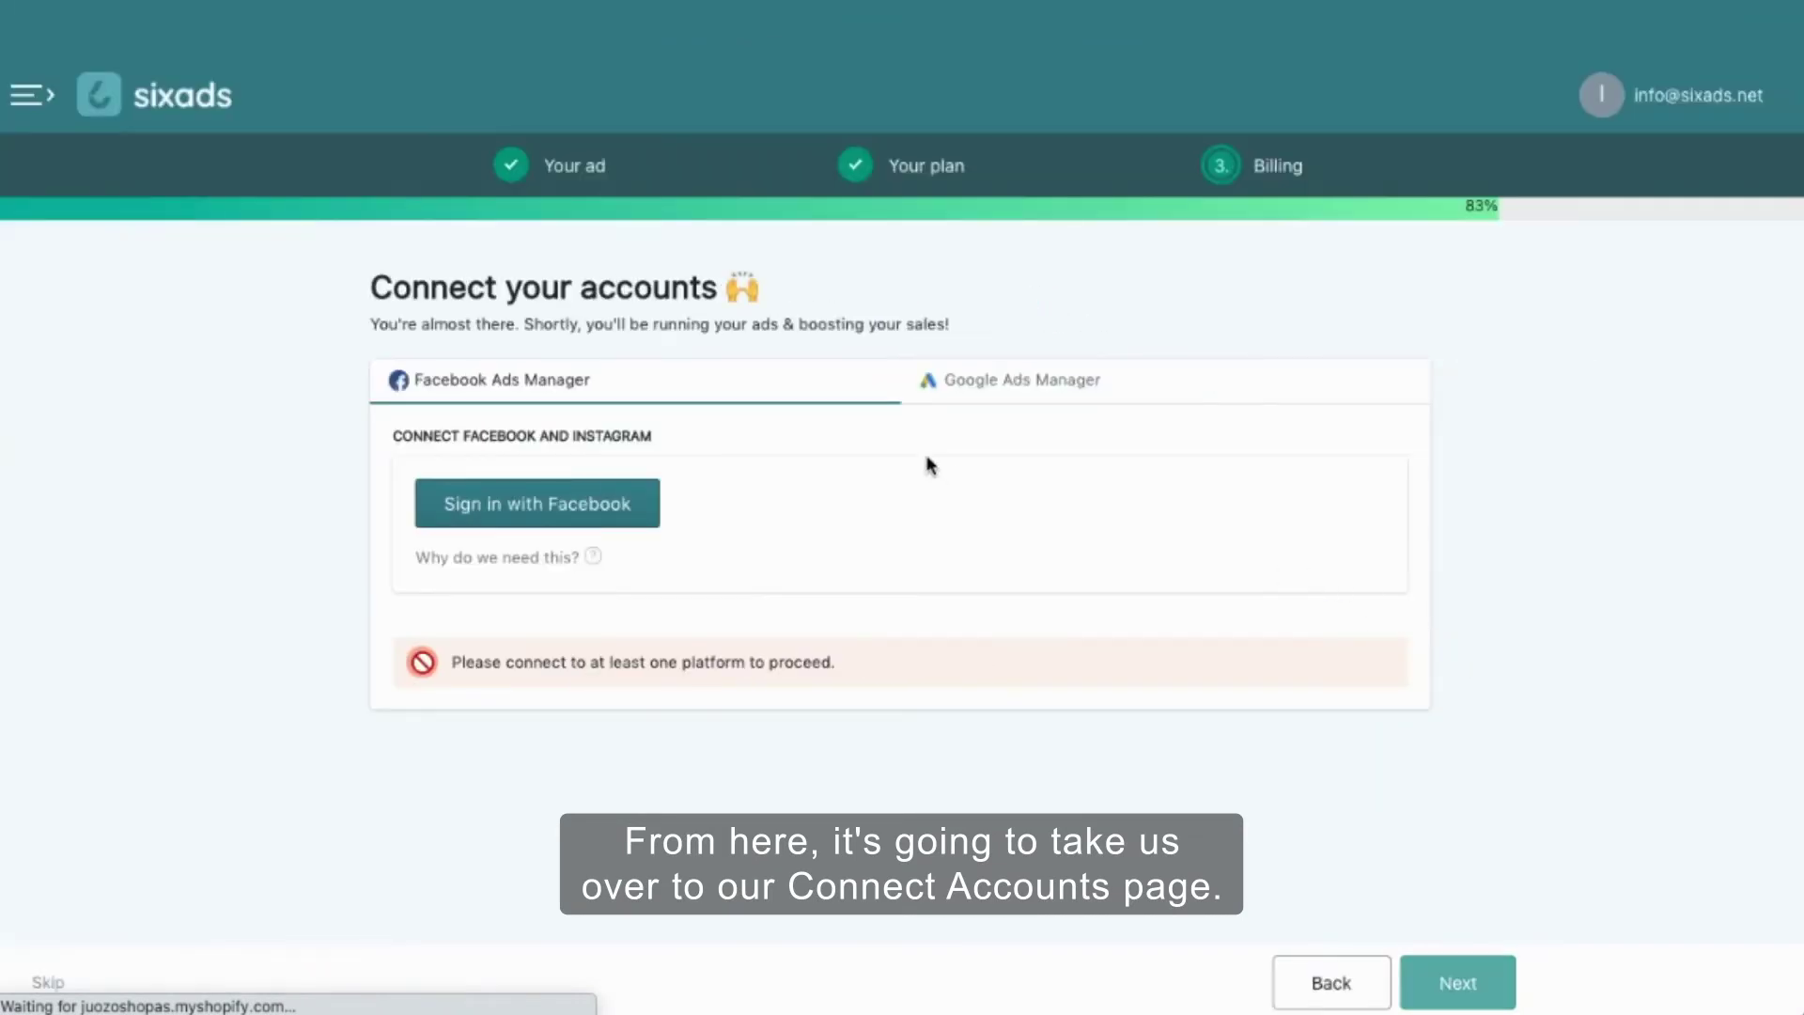
Step: Sign in with Facebook and select Tutti Frutti T-Shirts as the business manager
{"action": "left_click", "coordinate": [509, 505]}
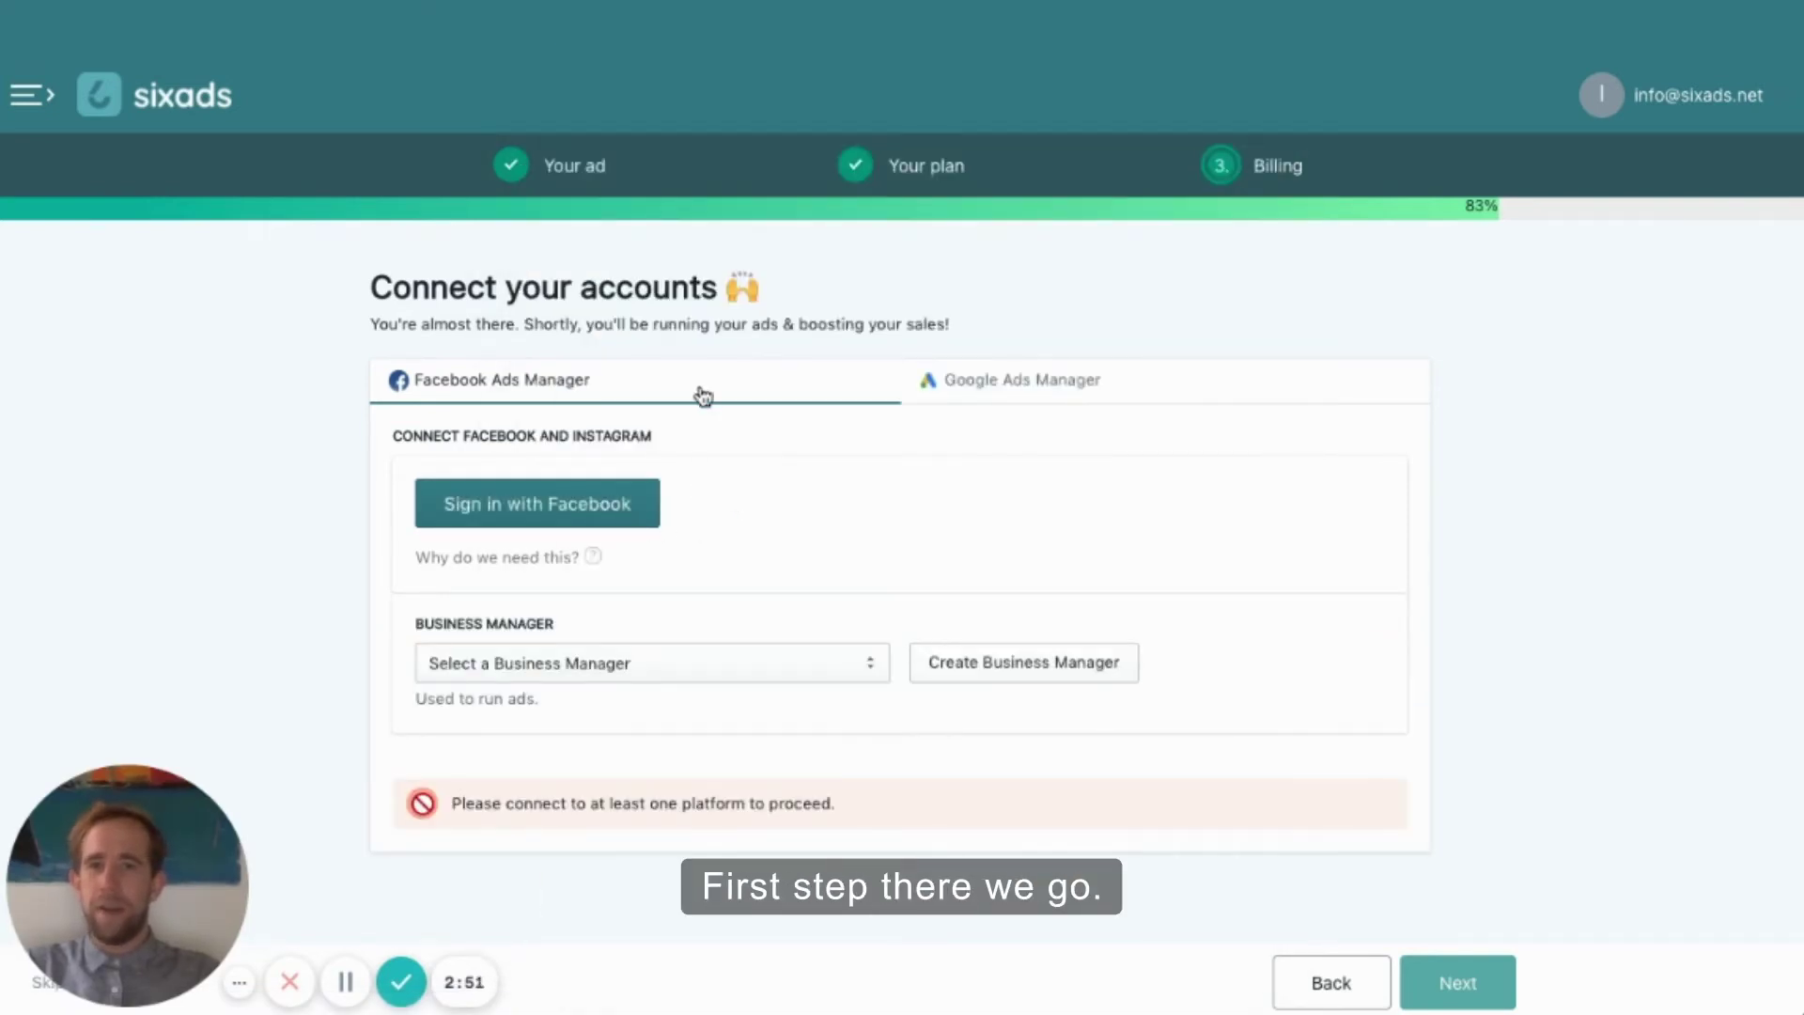
{"action": "left_click", "coordinate": [551, 520]}
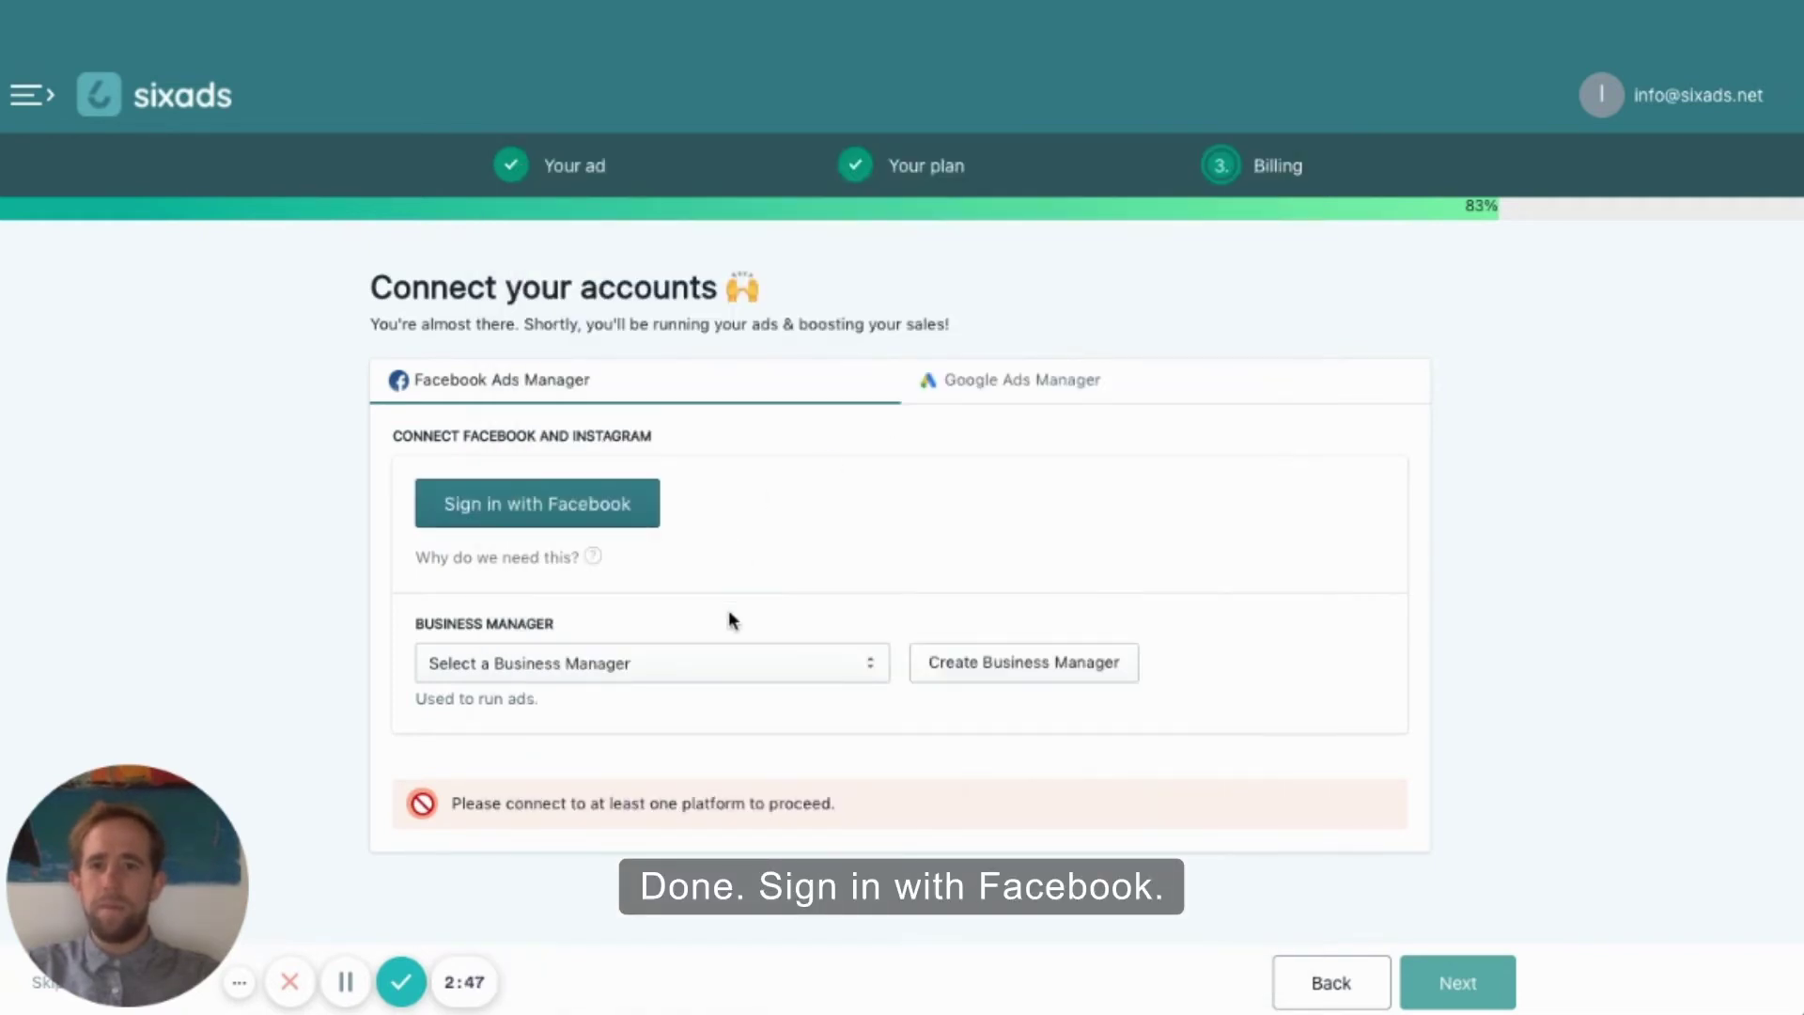
{"action": "left_click", "coordinate": [763, 658]}
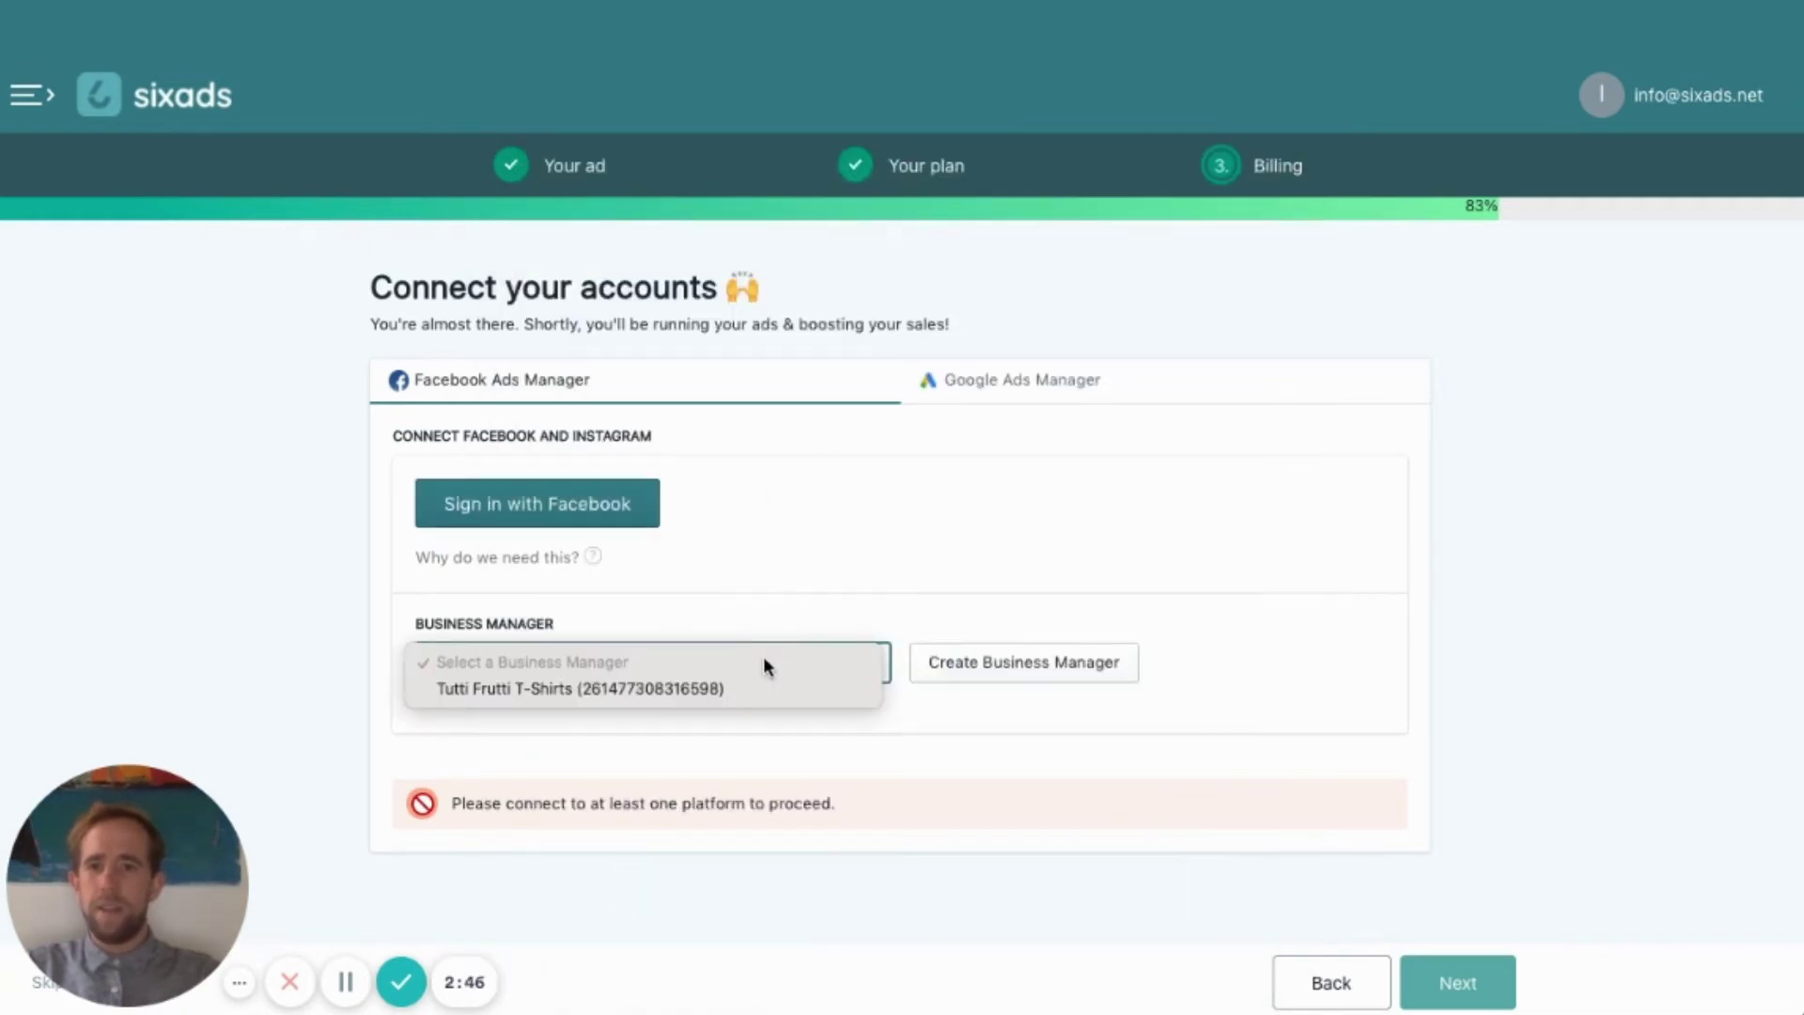
{"action": "left_click", "coordinate": [690, 688]}
Step: Select Tutti Frutti T-Shirts as both the Facebook page and the ad account
{"action": "scroll", "coordinate": [683, 736], "scroll_direction": "down", "scroll_amount": 1}
{"action": "left_click", "coordinate": [683, 736]}
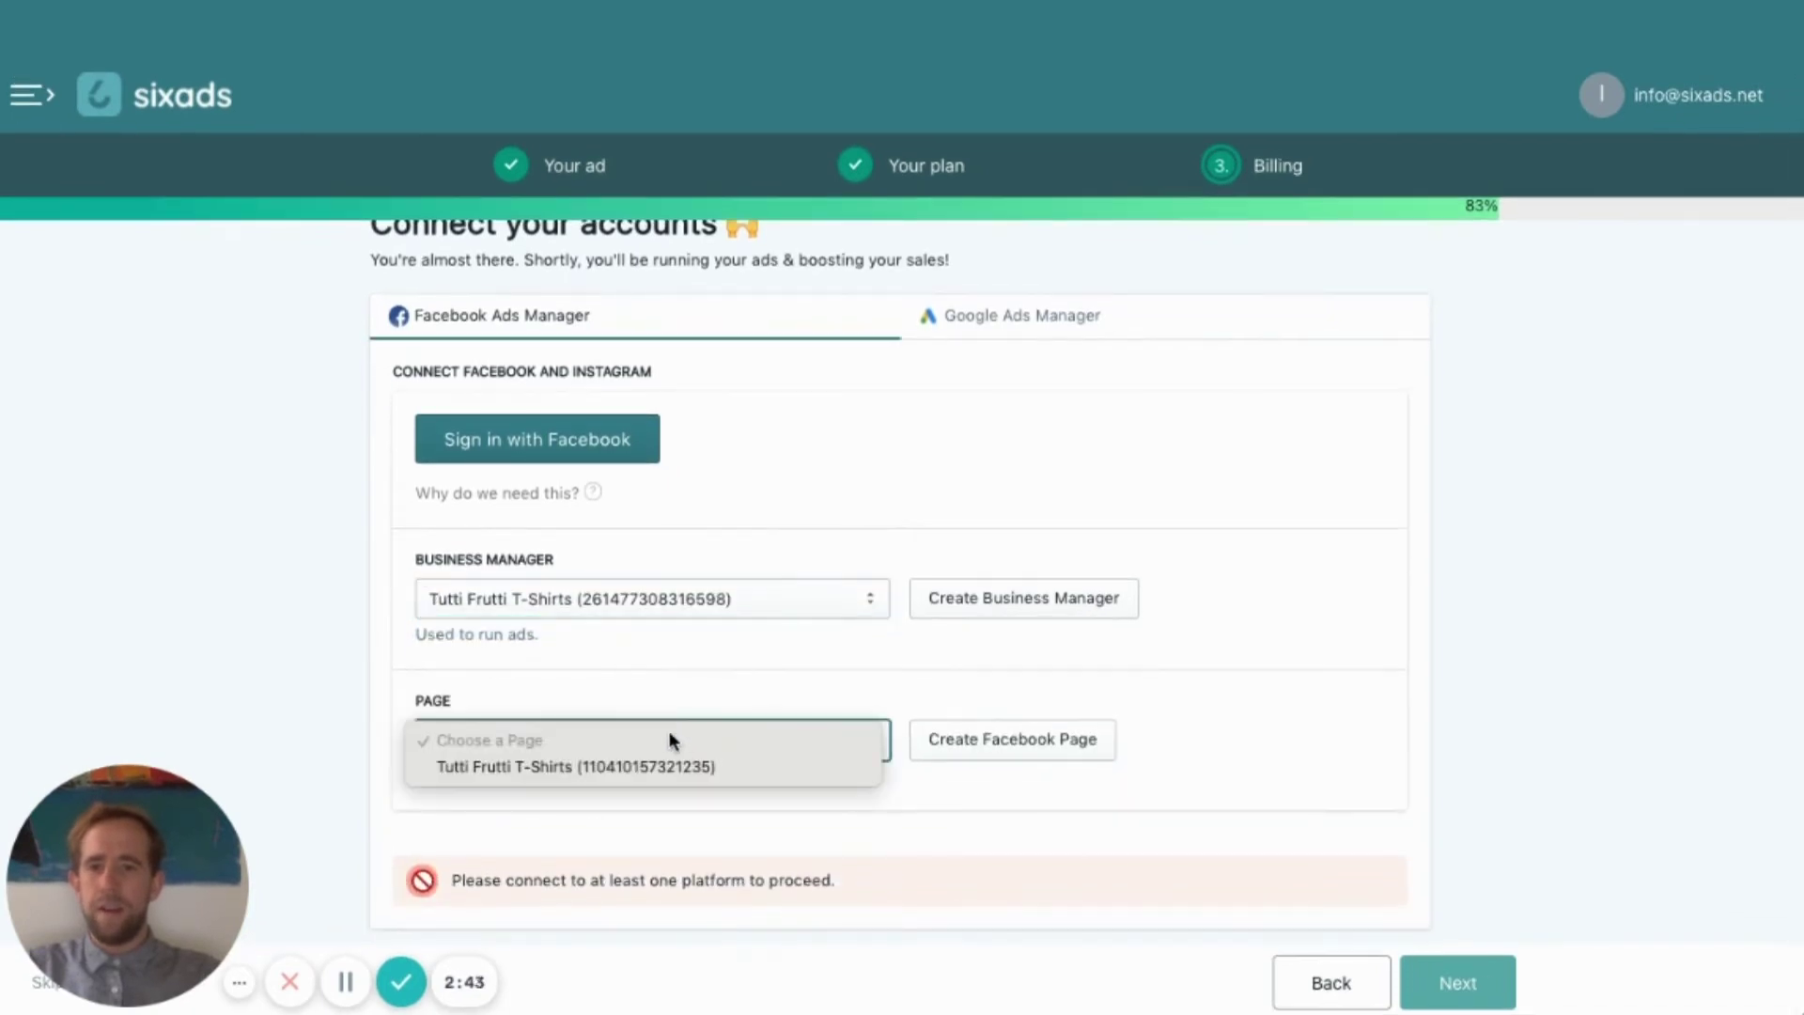
{"action": "left_click", "coordinate": [644, 761]}
{"action": "scroll", "coordinate": [645, 763], "scroll_direction": "down", "scroll_amount": 2}
{"action": "left_click", "coordinate": [648, 741]}
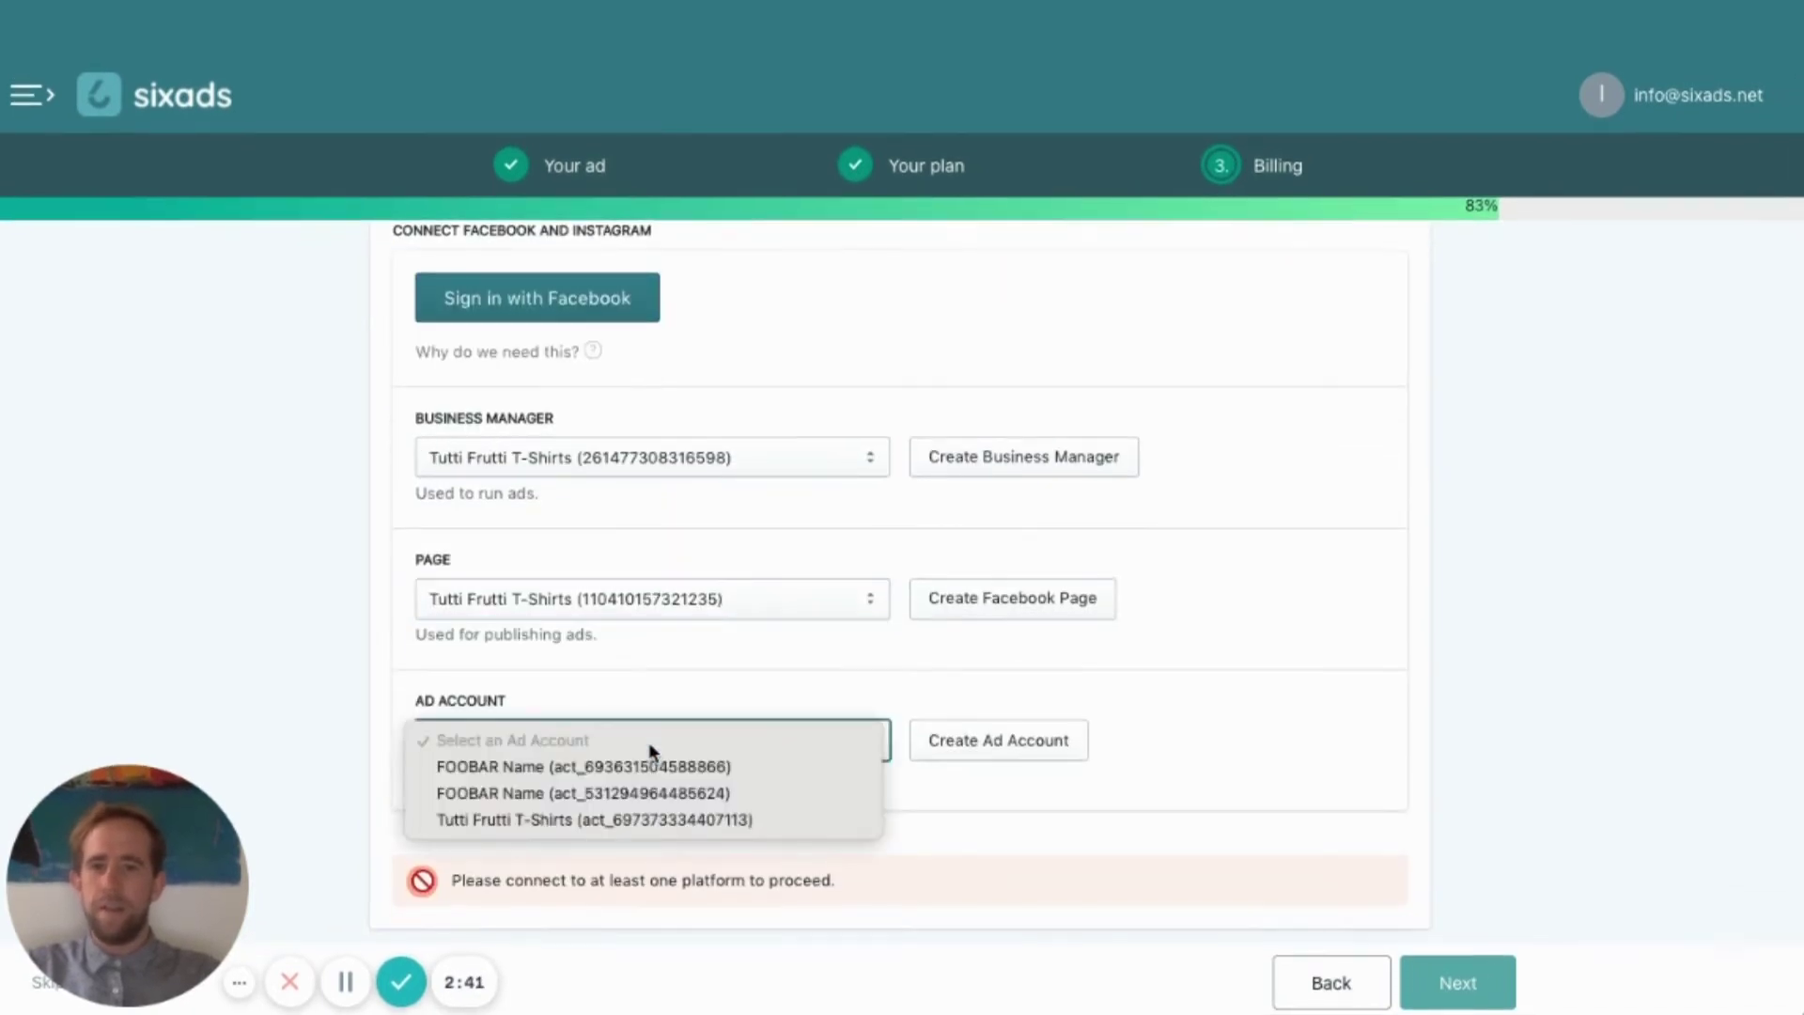
{"action": "left_click", "coordinate": [611, 817]}
{"action": "scroll", "coordinate": [607, 824], "scroll_direction": "down", "scroll_amount": 3}
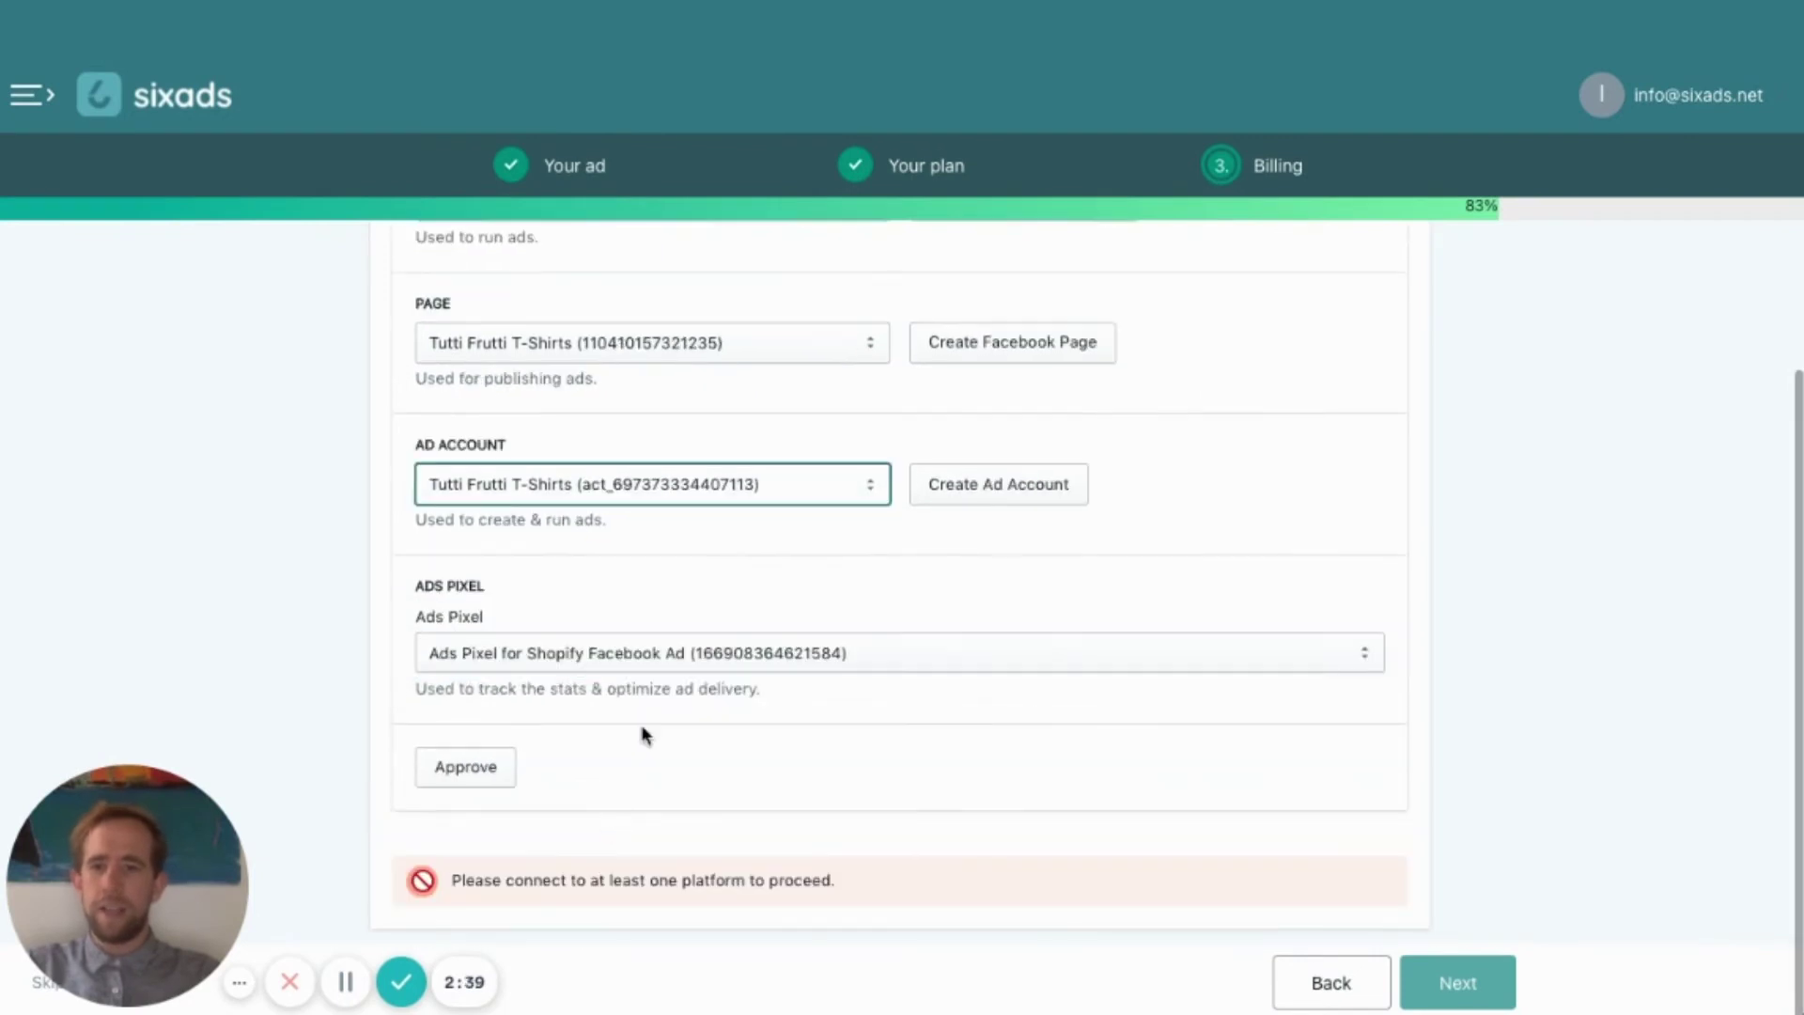
{"action": "left_click", "coordinate": [656, 652]}
{"action": "left_click", "coordinate": [600, 680]}
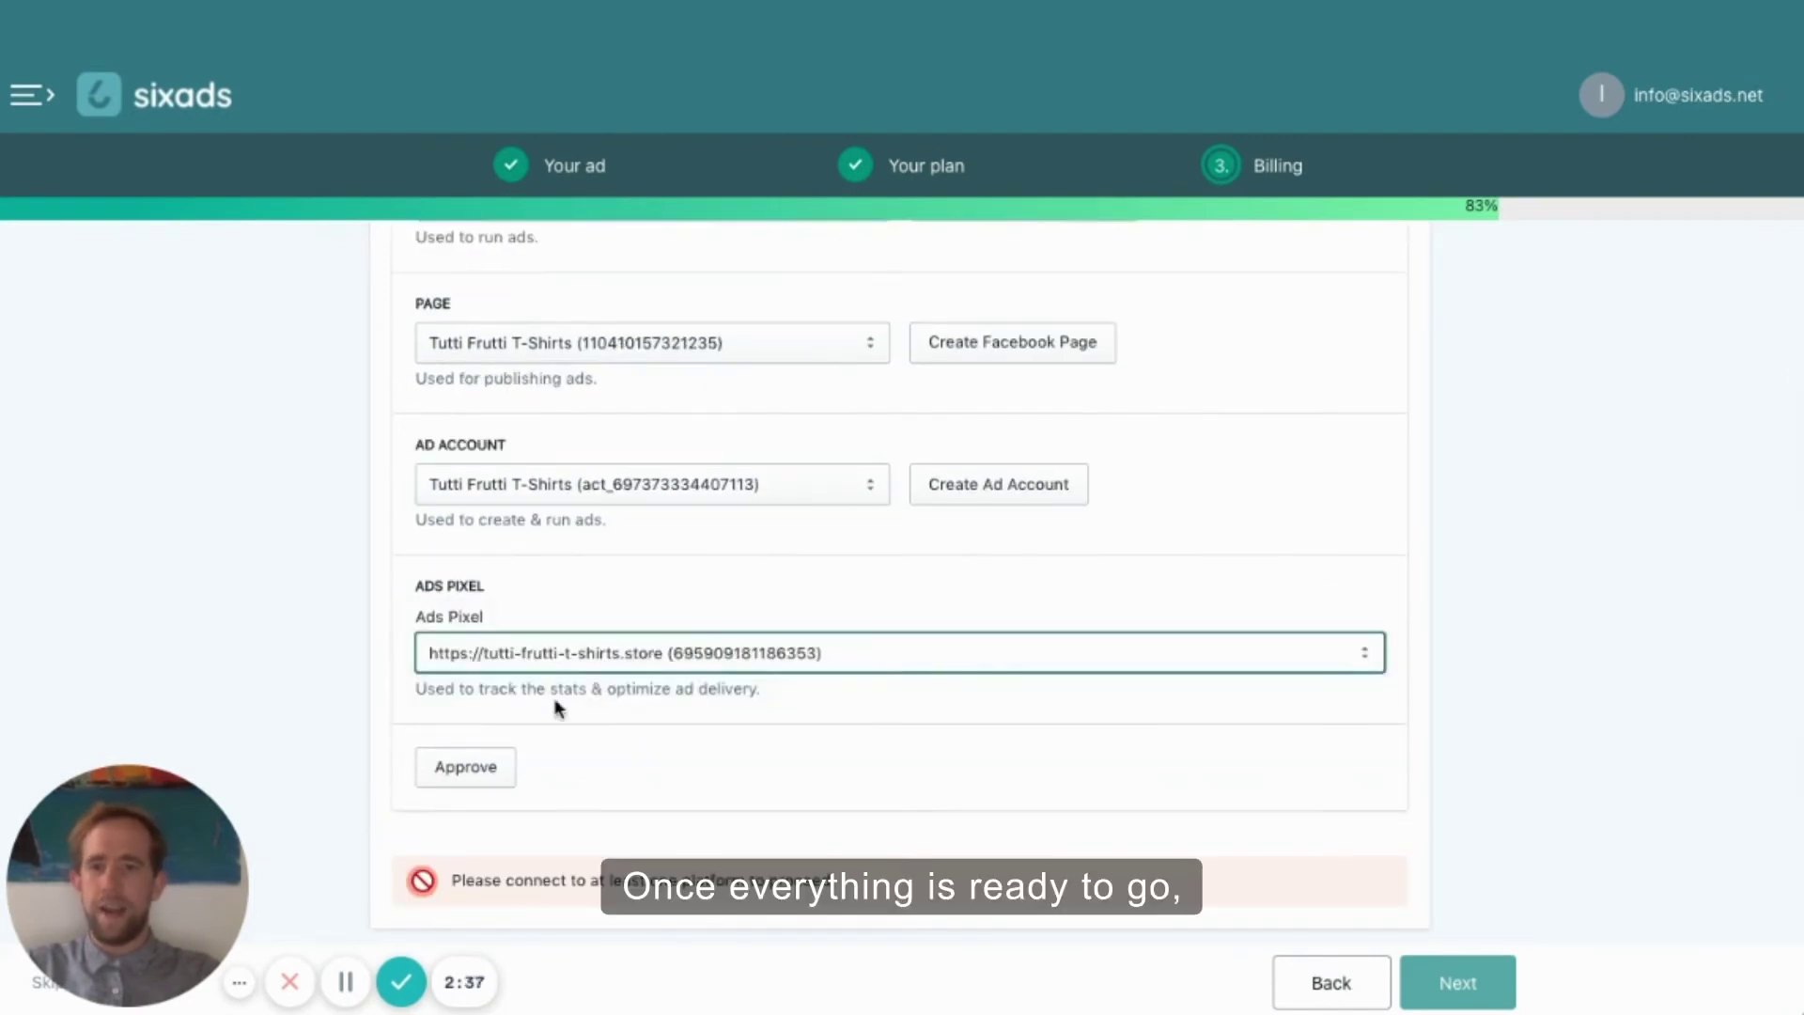
{"action": "scroll", "coordinate": [652, 648], "scroll_direction": "up", "scroll_amount": 3}
{"action": "scroll", "coordinate": [652, 648], "scroll_direction": "down", "scroll_amount": 2}
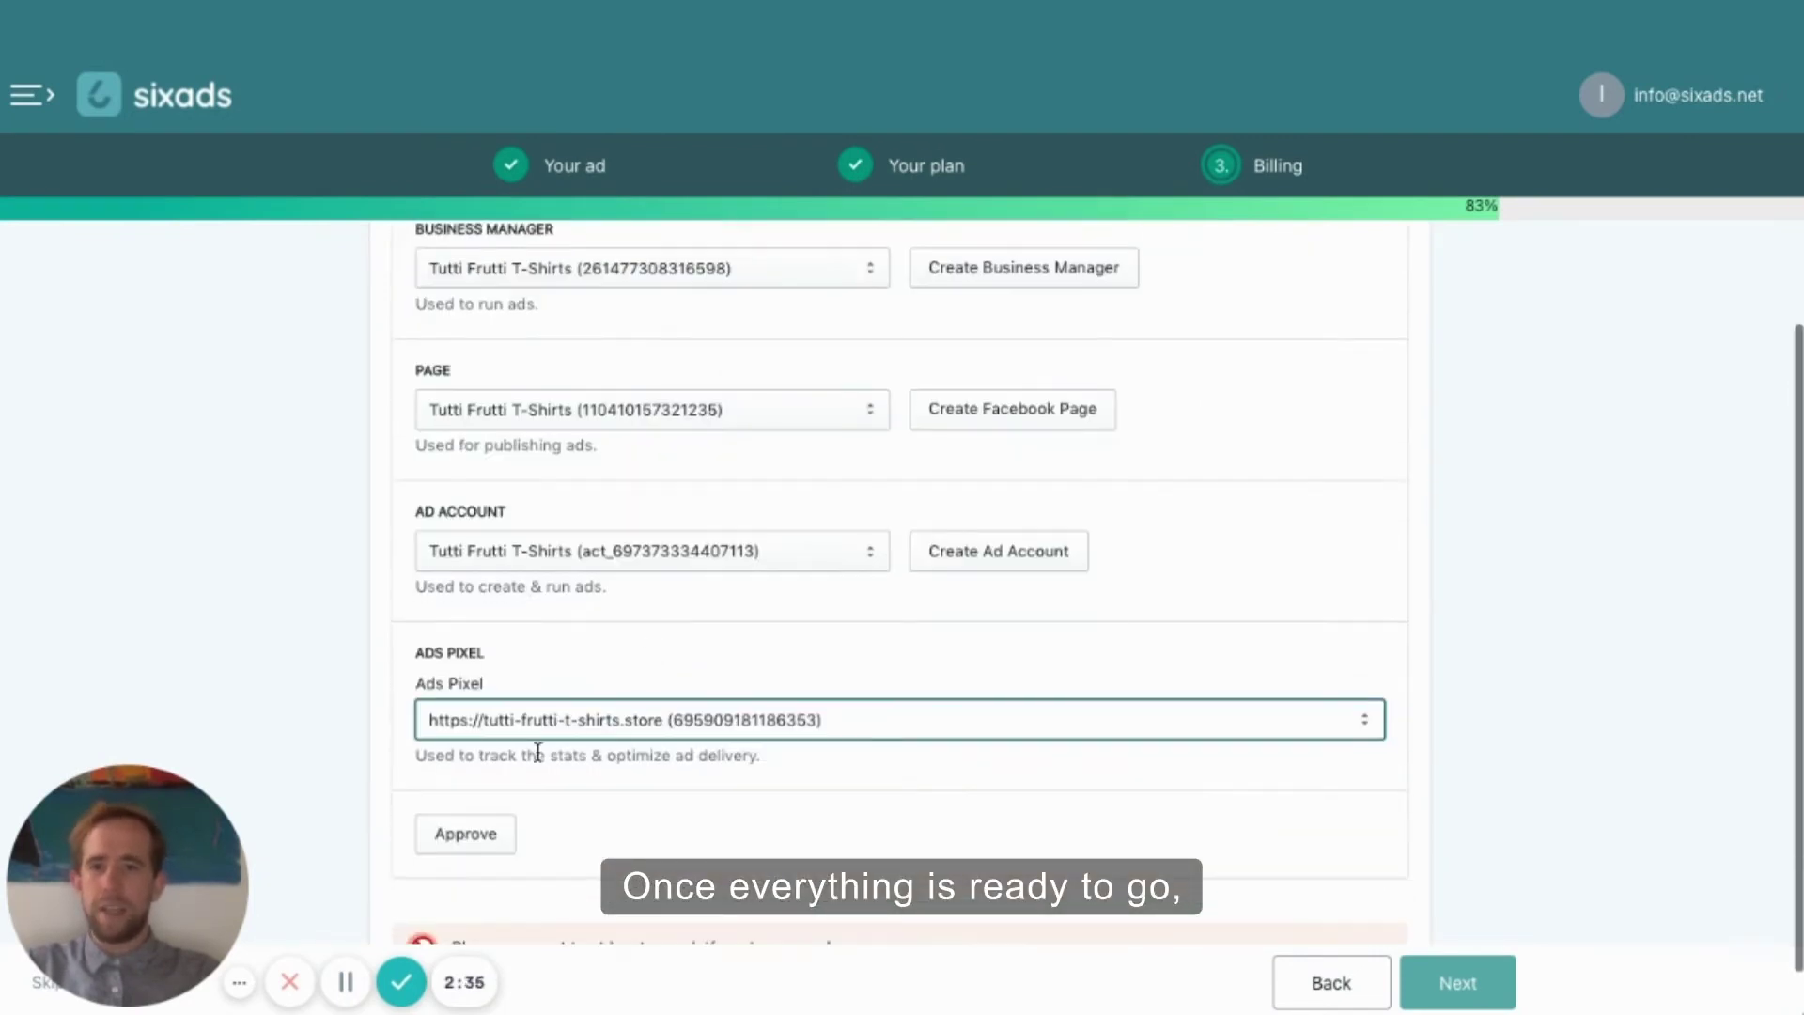
{"action": "left_click", "coordinate": [466, 834]}
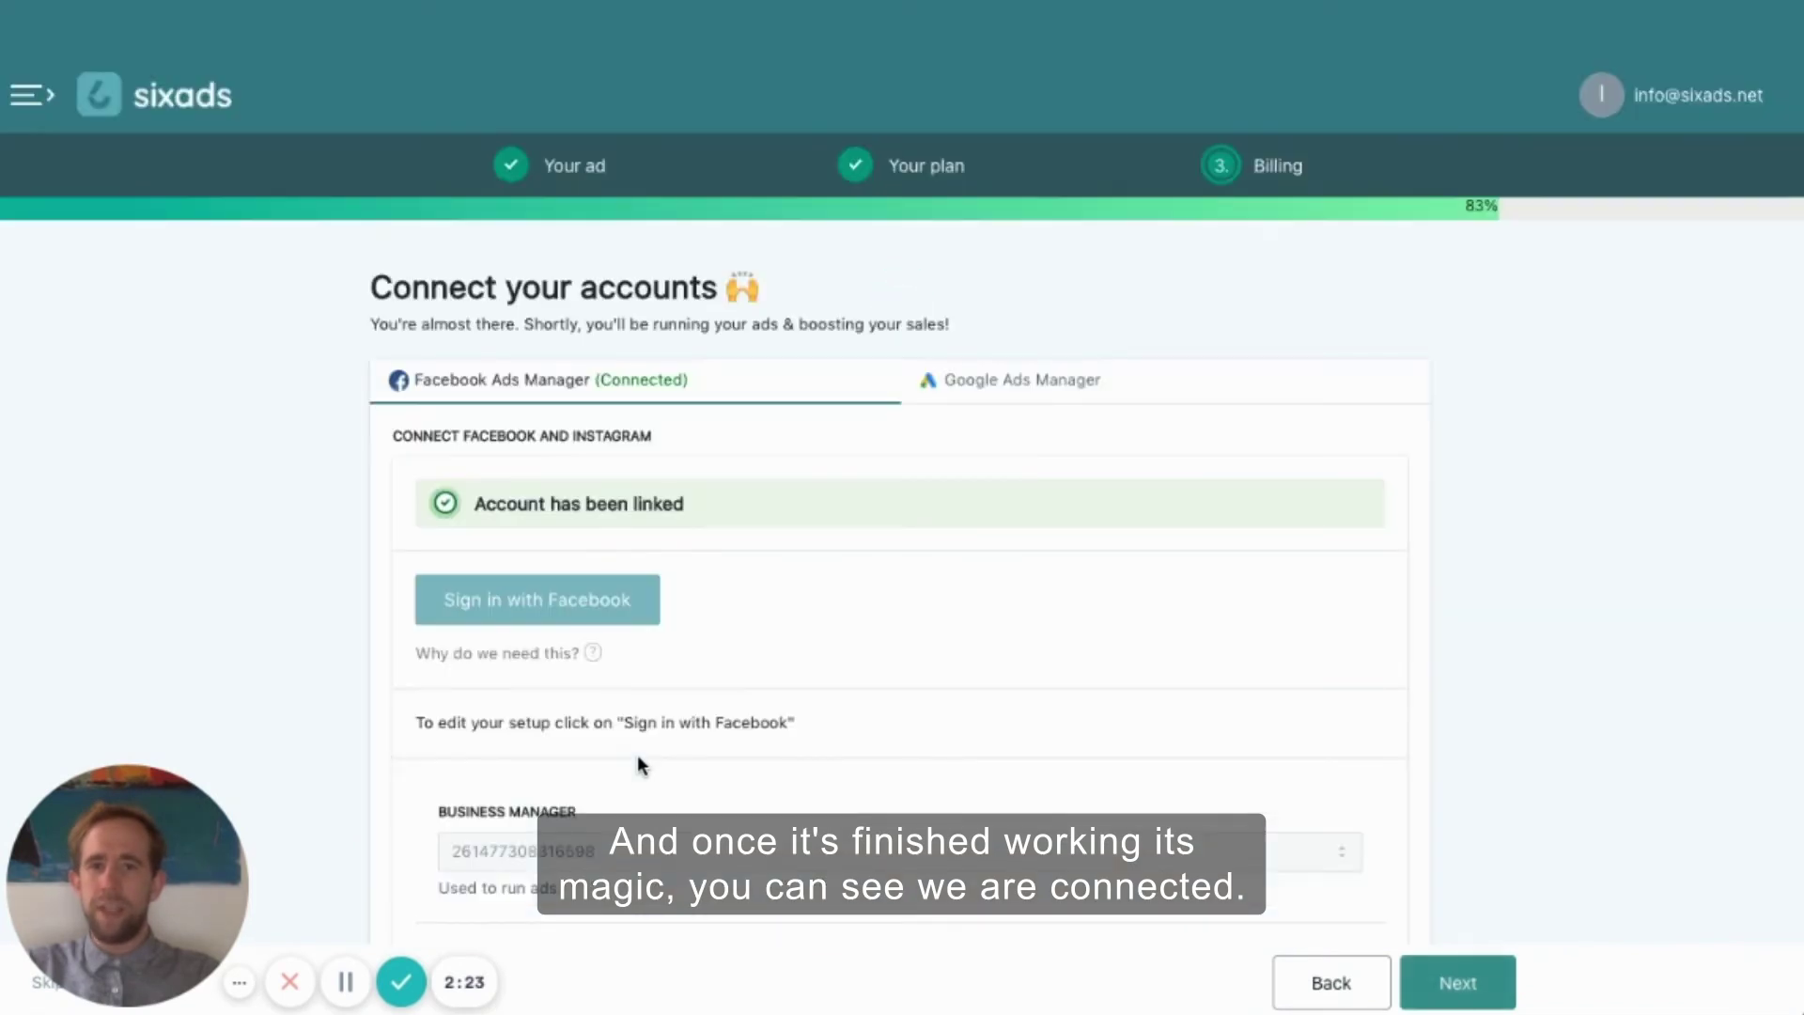
Step: Sign in with Google for Google Ads Manager using the listed account and allow Sixads the requested access
{"action": "left_click", "coordinate": [1048, 390]}
{"action": "left_click", "coordinate": [557, 504]}
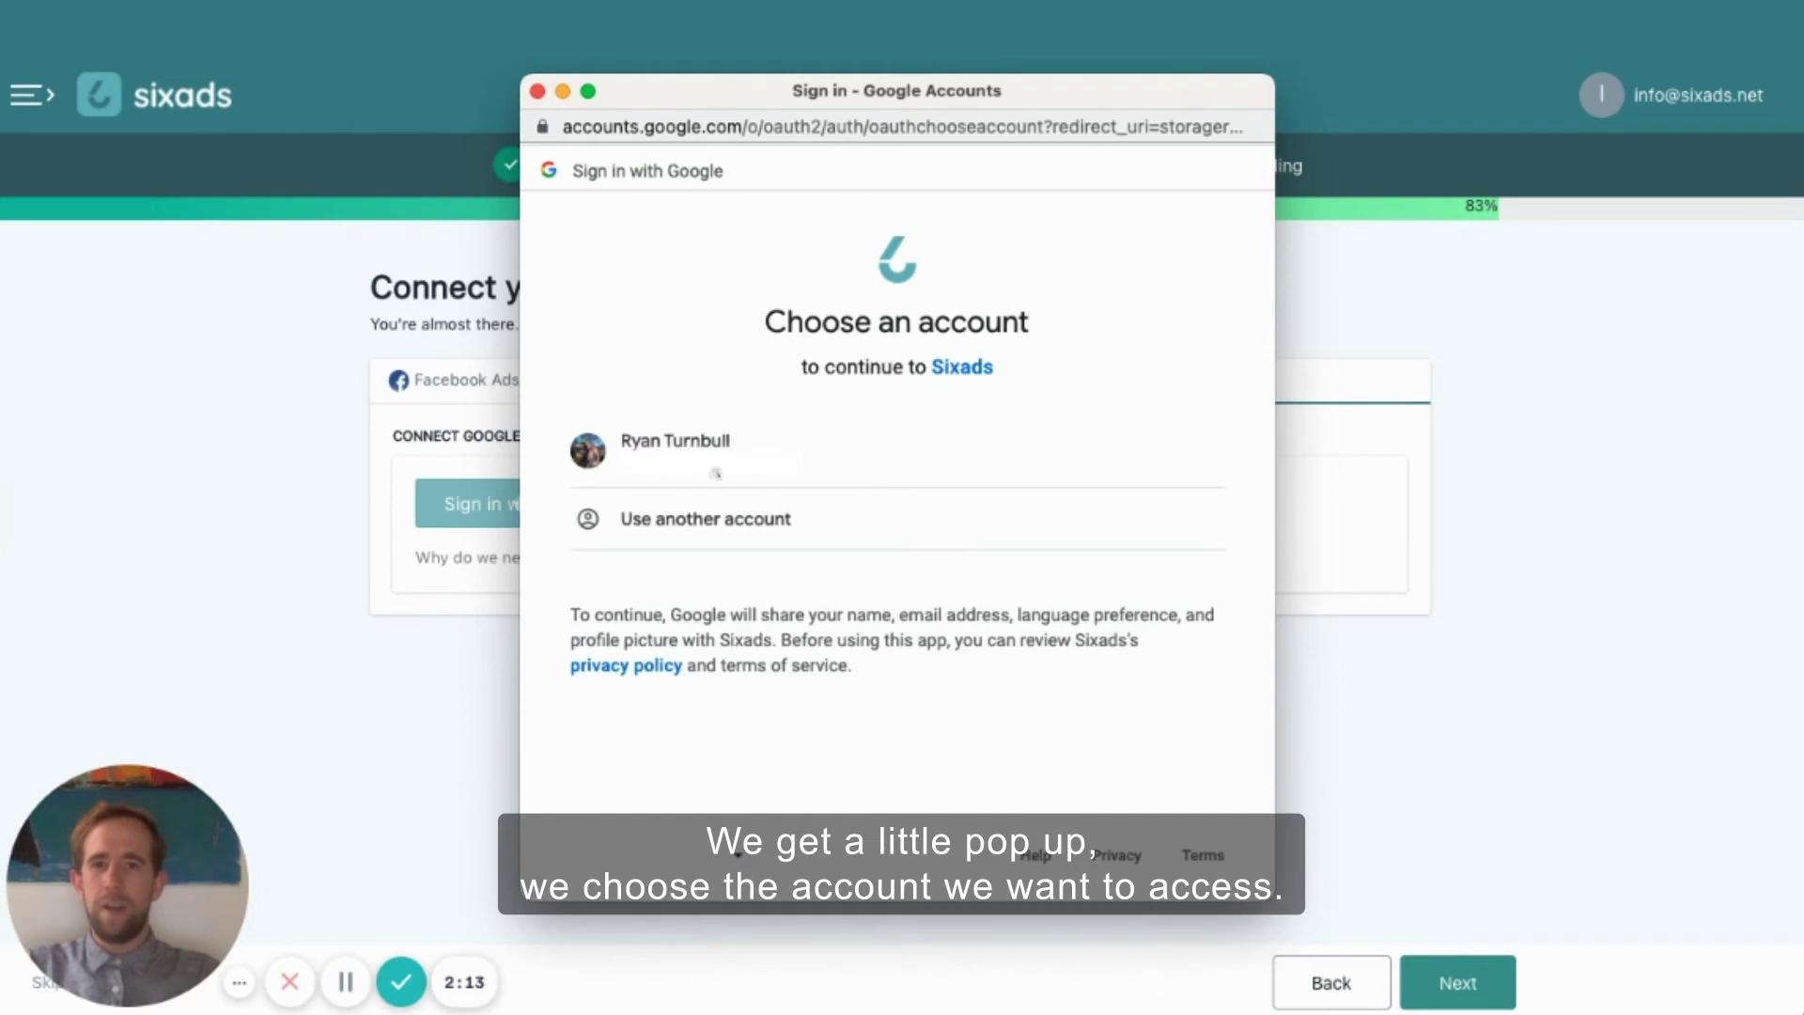
{"action": "left_click", "coordinate": [624, 447]}
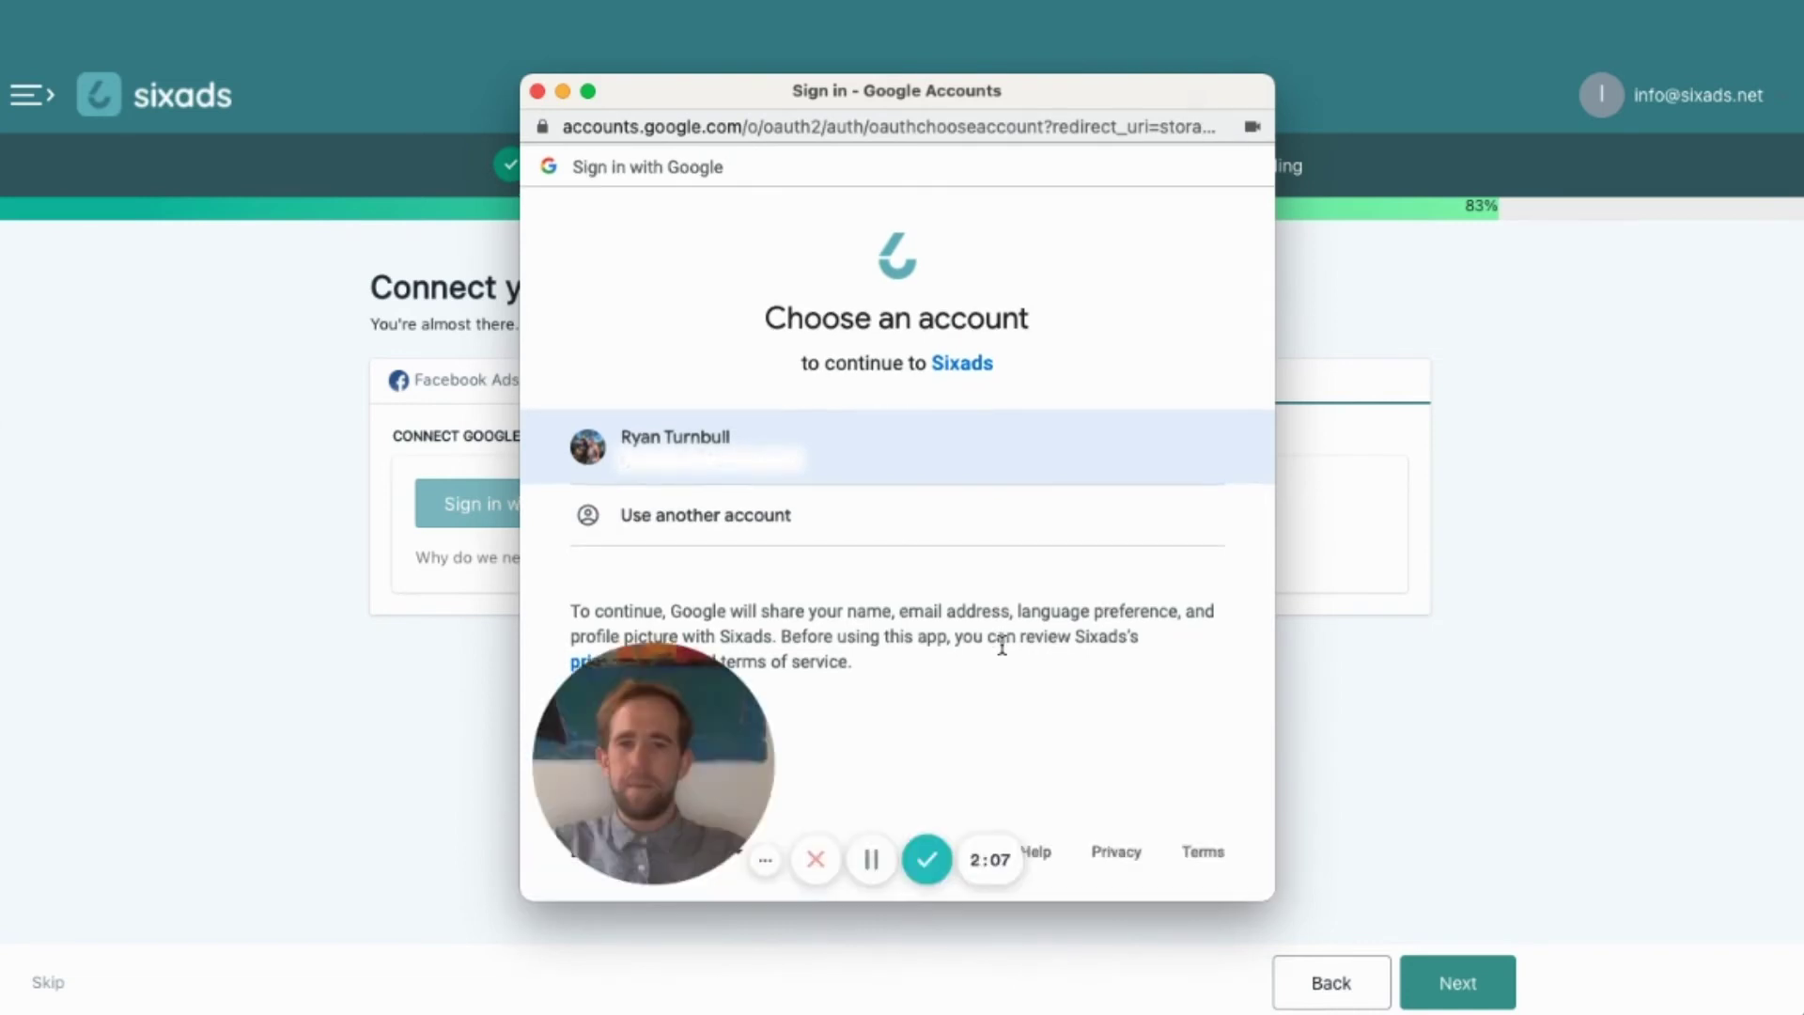
{"action": "left_click", "coordinate": [714, 441]}
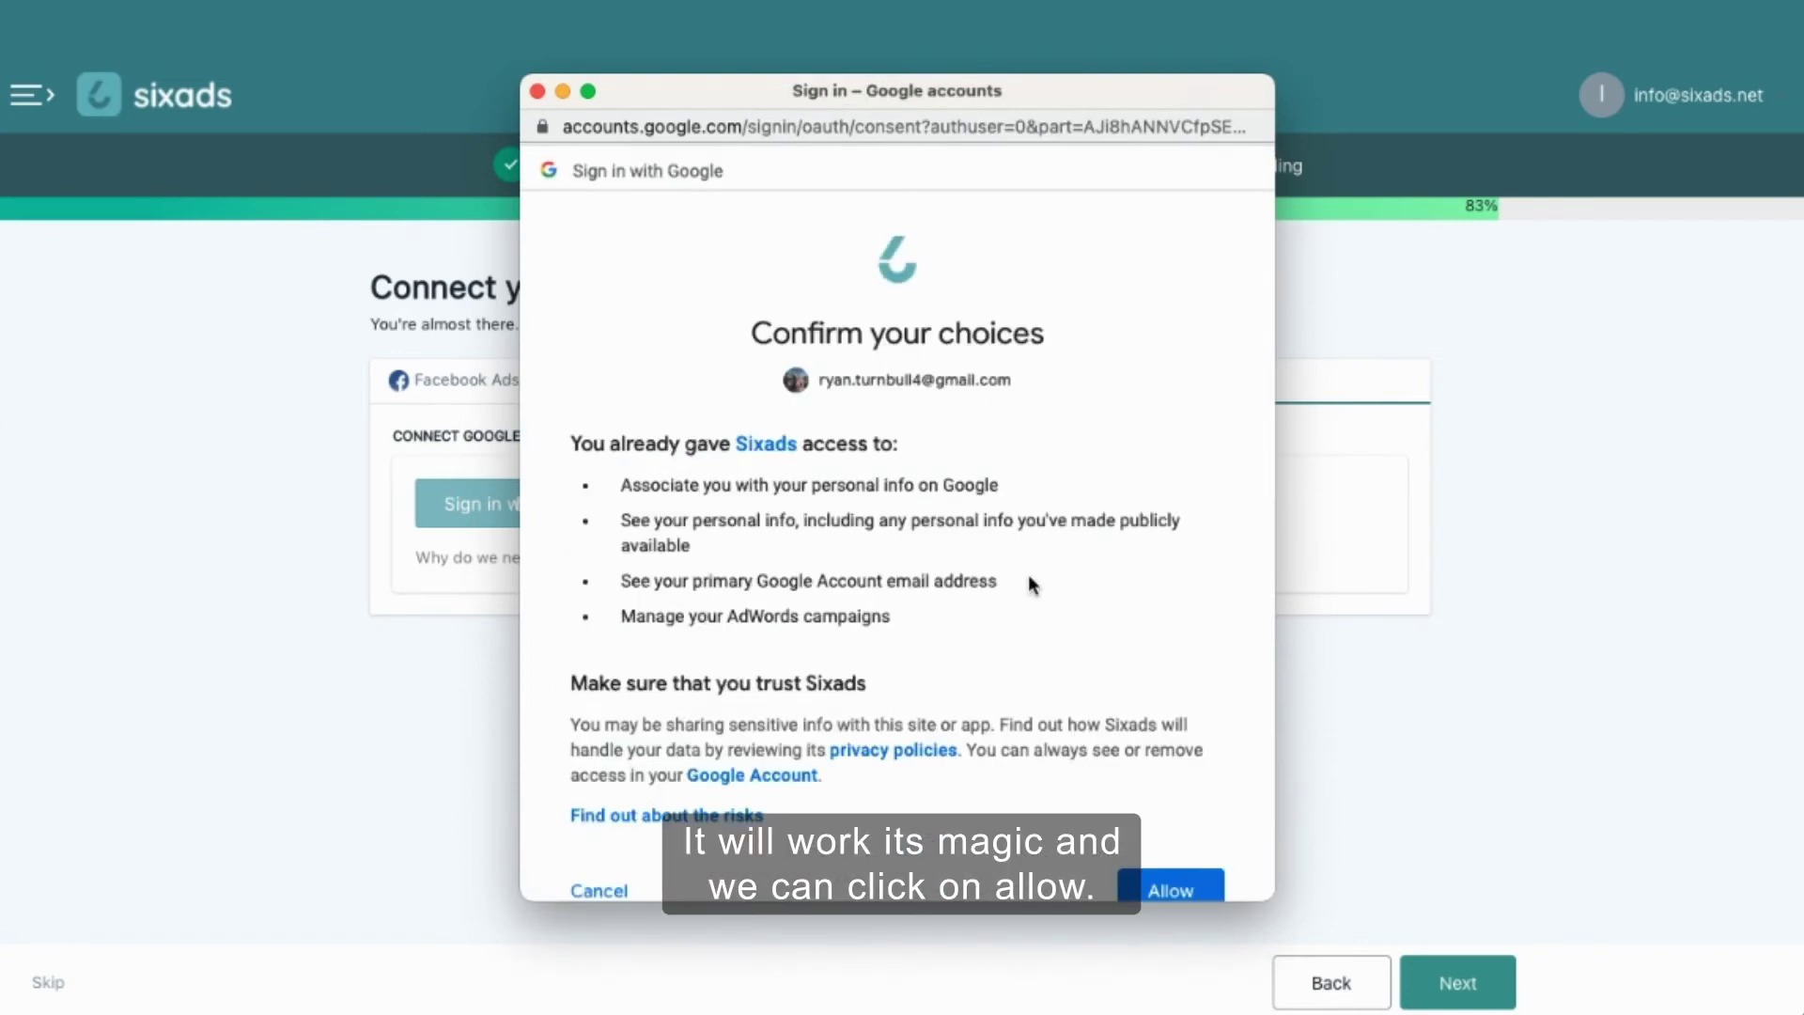
{"action": "scroll", "coordinate": [1028, 584], "scroll_direction": "down", "scroll_amount": 2}
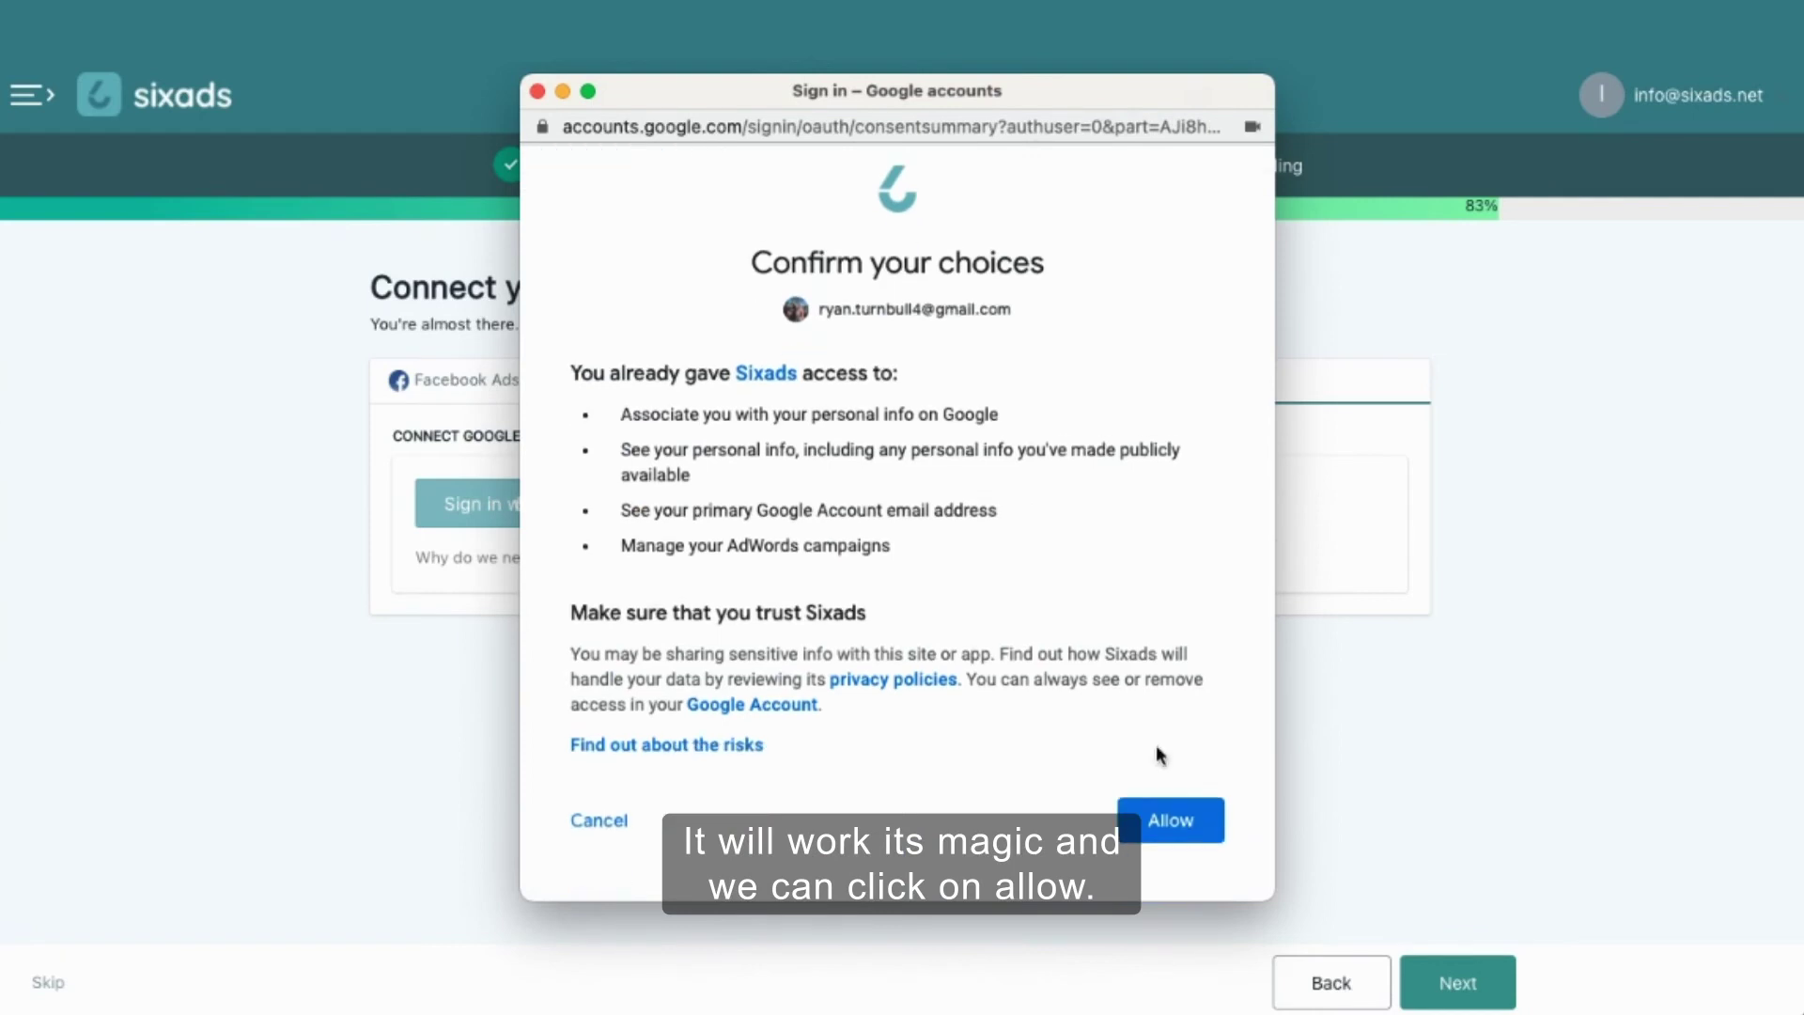
{"action": "left_click", "coordinate": [1180, 819]}
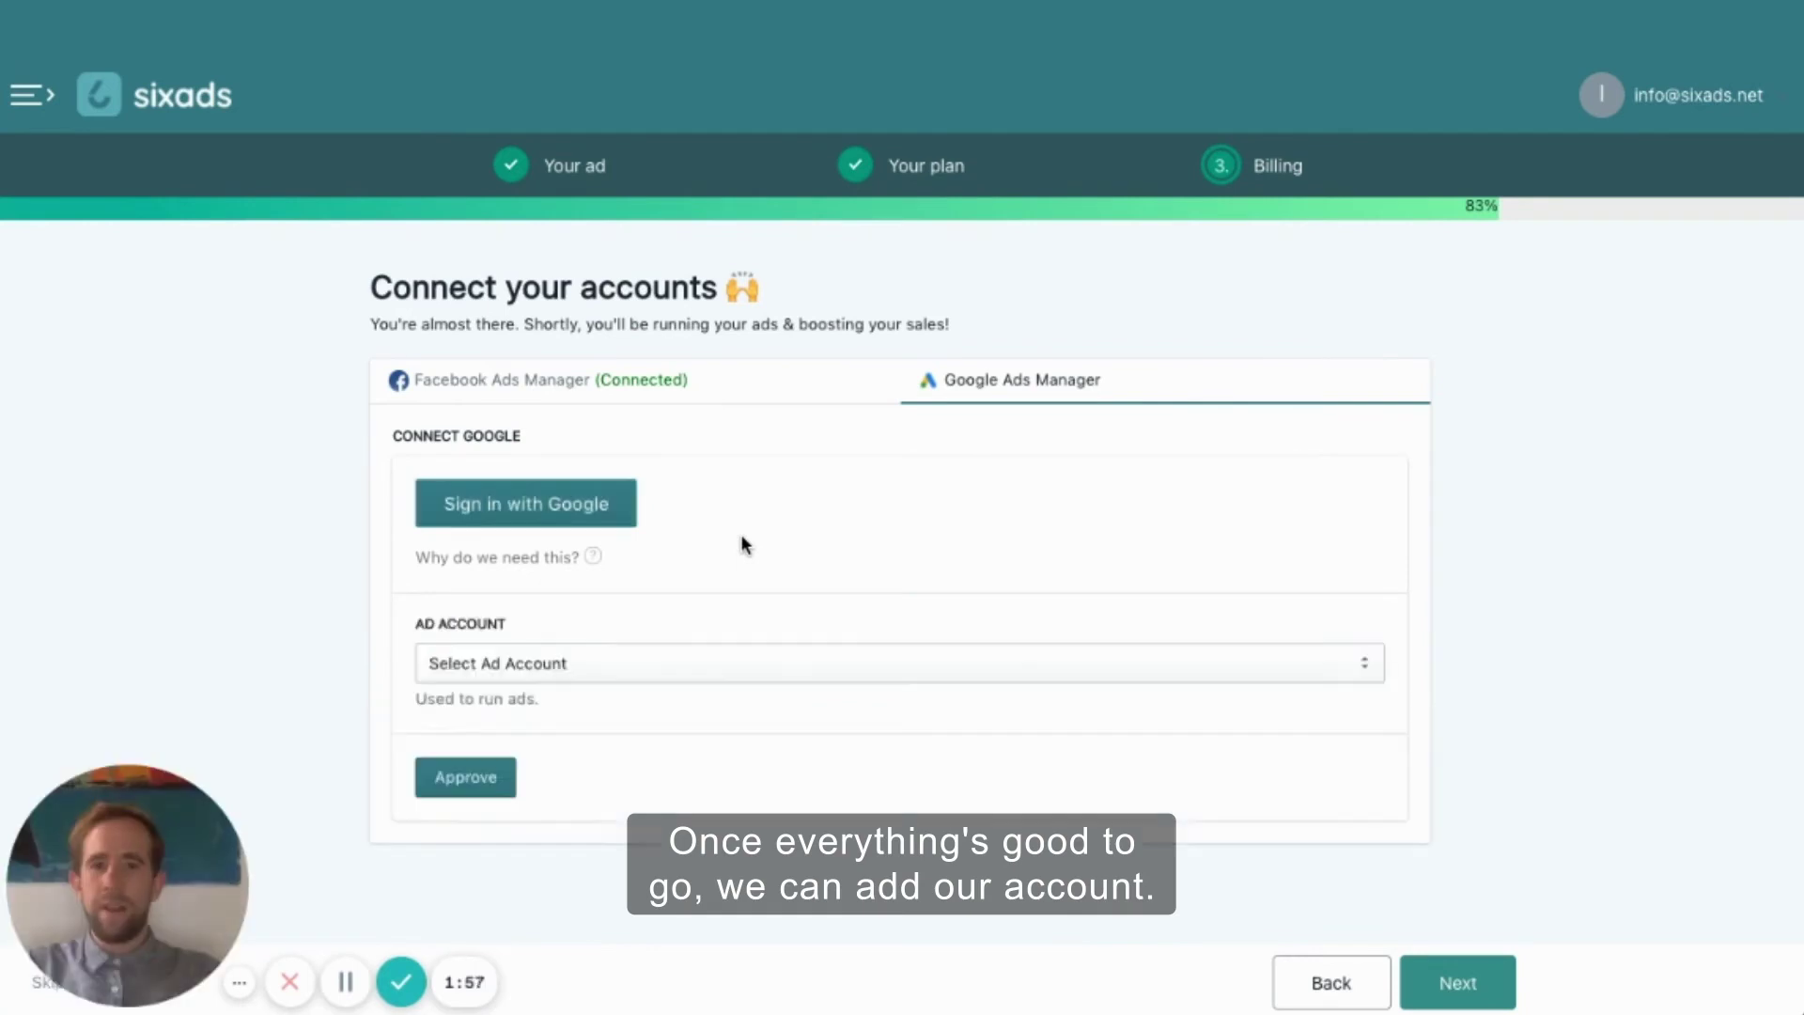
Step: Select purplegoldjewels as the Google ad account and approve the connection
{"action": "left_click", "coordinate": [680, 657]}
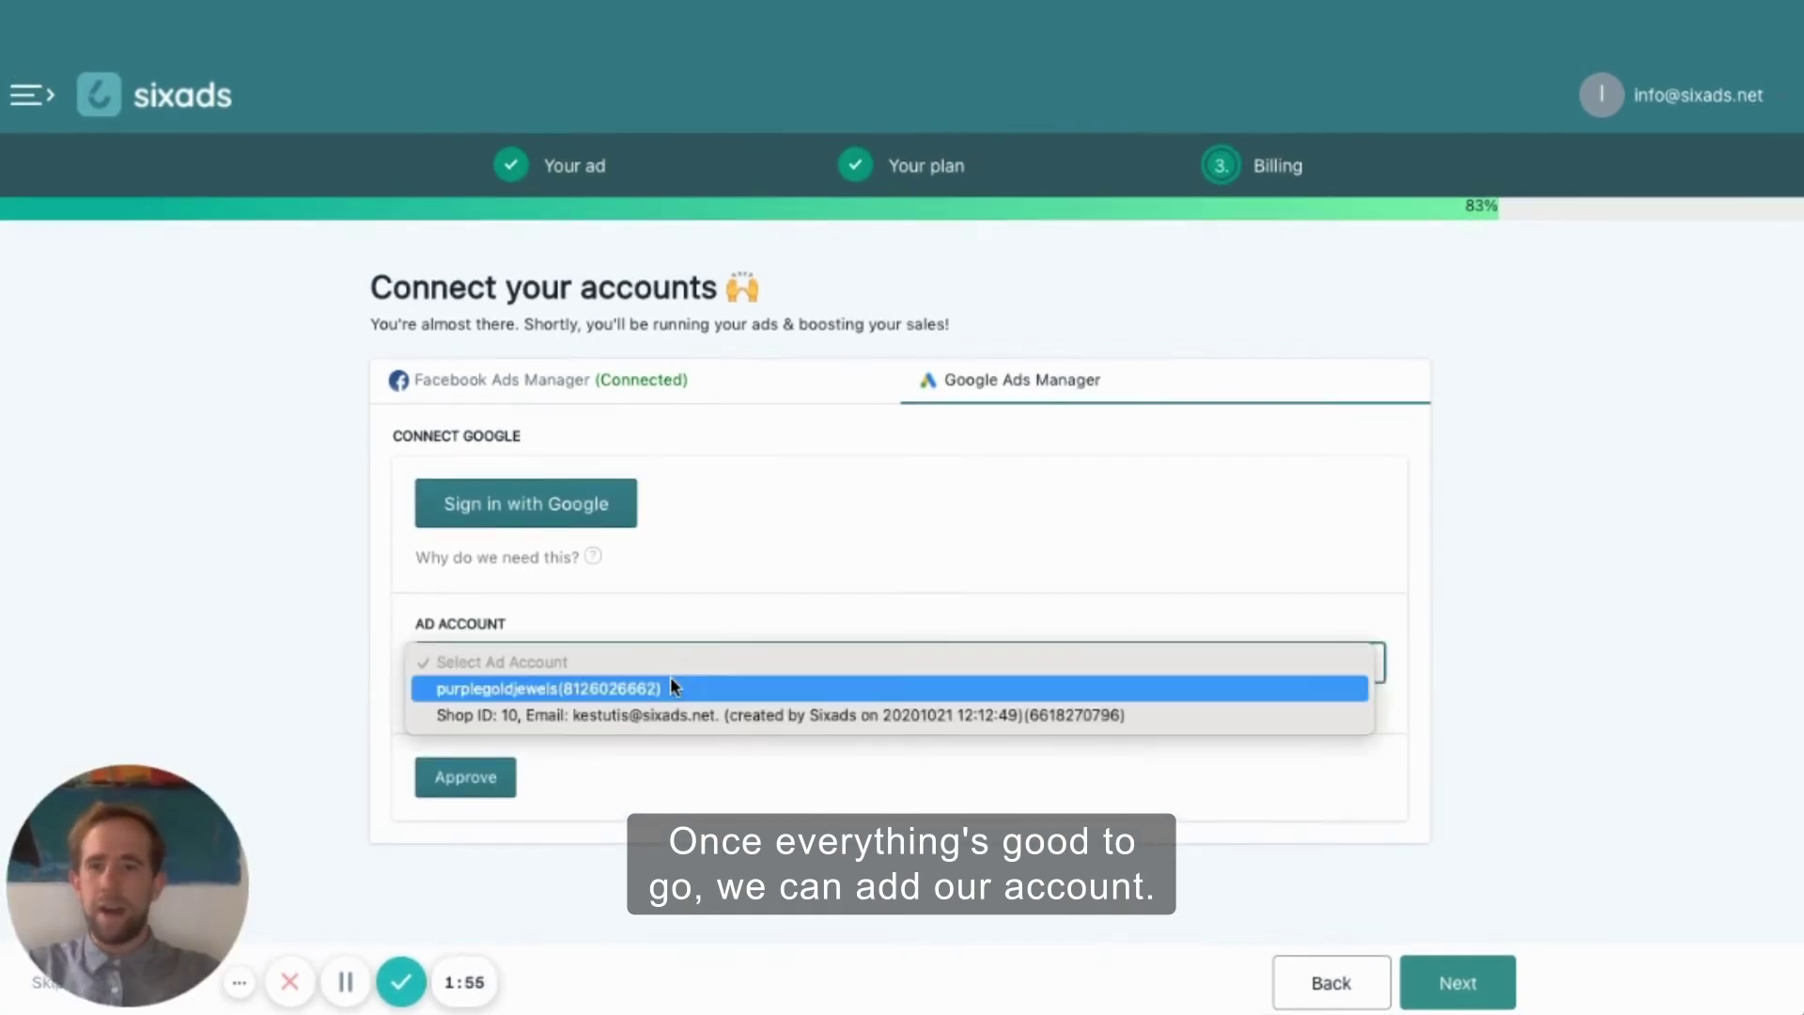
{"action": "left_click", "coordinate": [665, 689]}
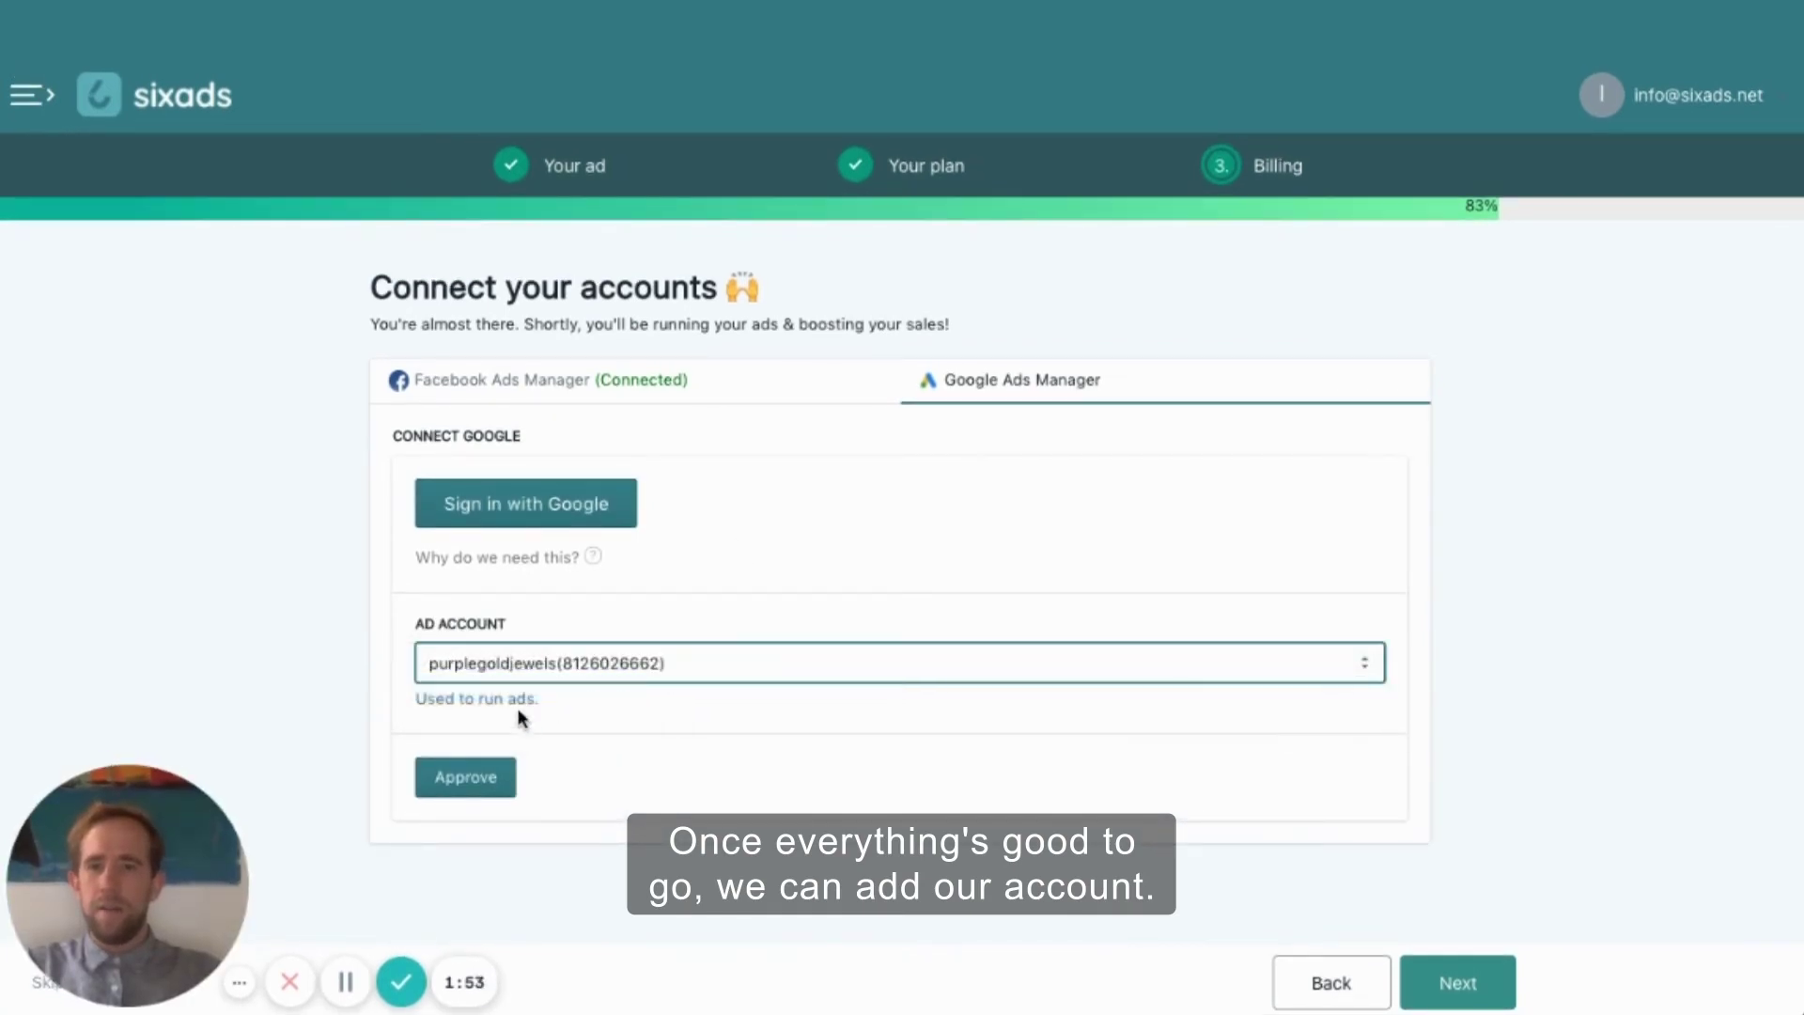
{"action": "left_click", "coordinate": [484, 773]}
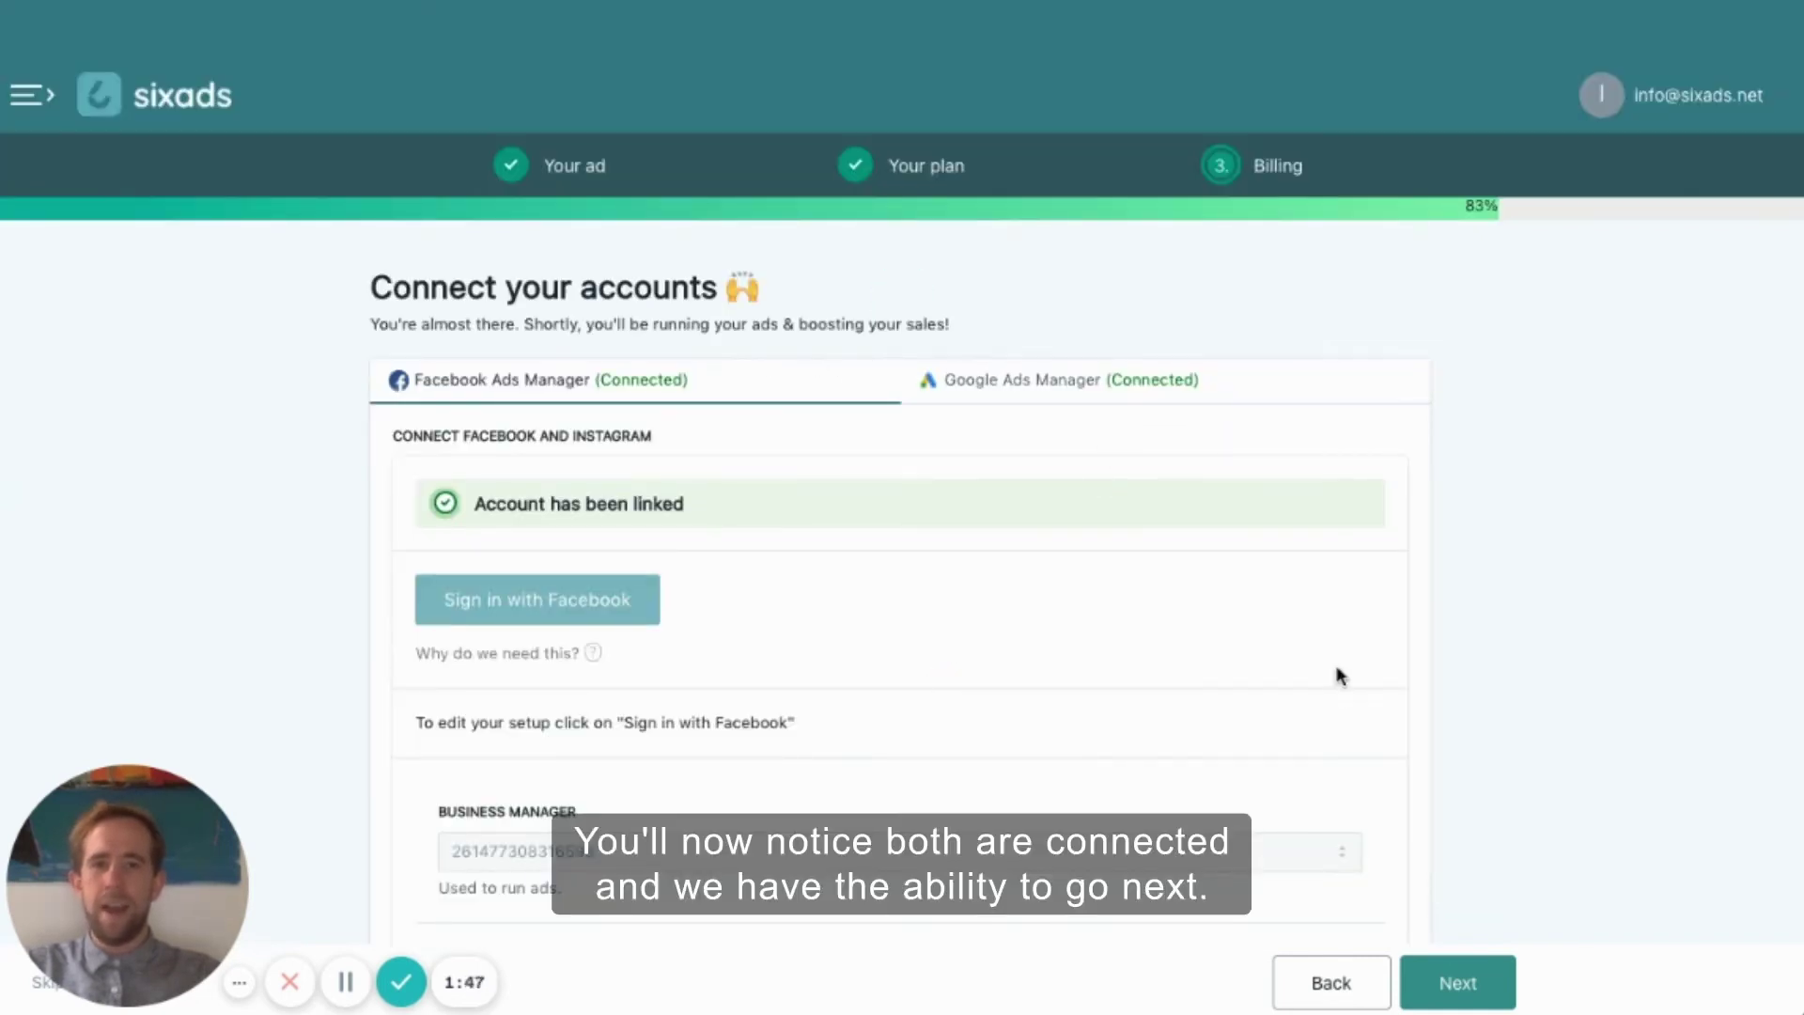
Step: Proceed from the connected ad accounts to the campaign's budget and schedule setup
{"action": "left_click", "coordinate": [1446, 972]}
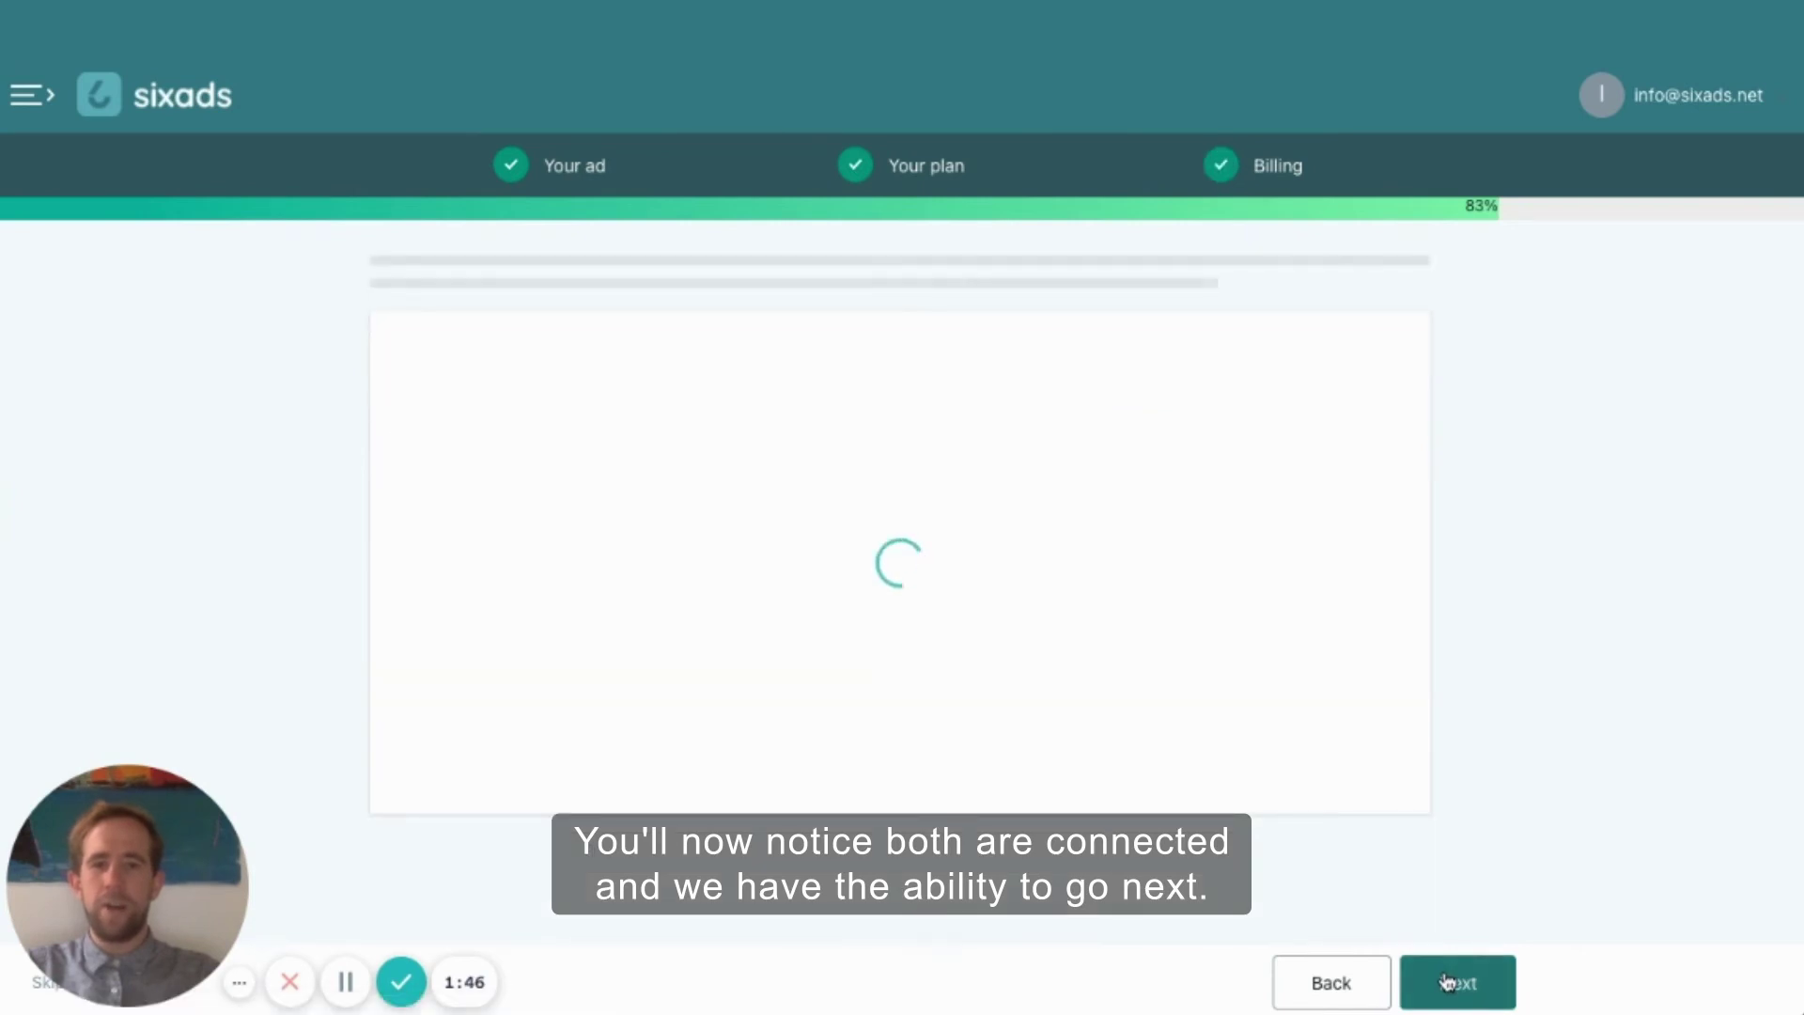
{"action": "scroll", "coordinate": [1431, 679], "scroll_direction": "down", "scroll_amount": 1}
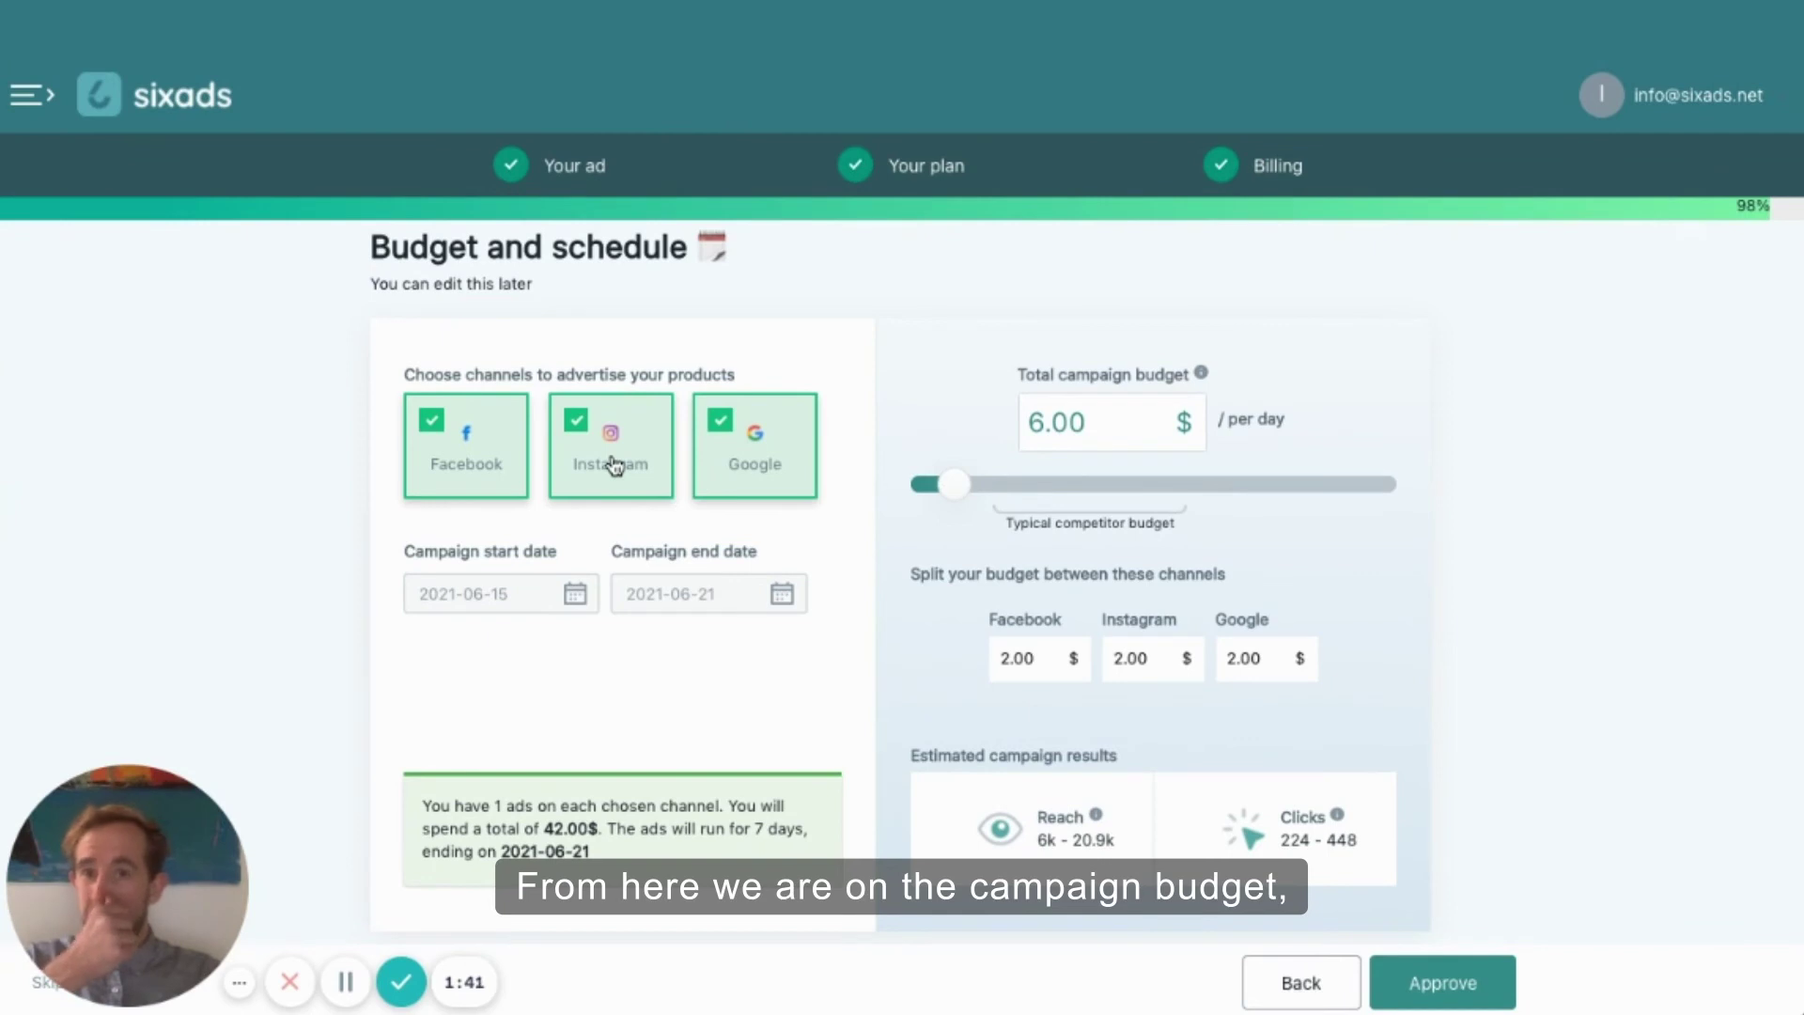
Step: Try excluding the Facebook, Instagram and Google advertising channels, and include all three in the campaign again
{"action": "left_click", "coordinate": [467, 456]}
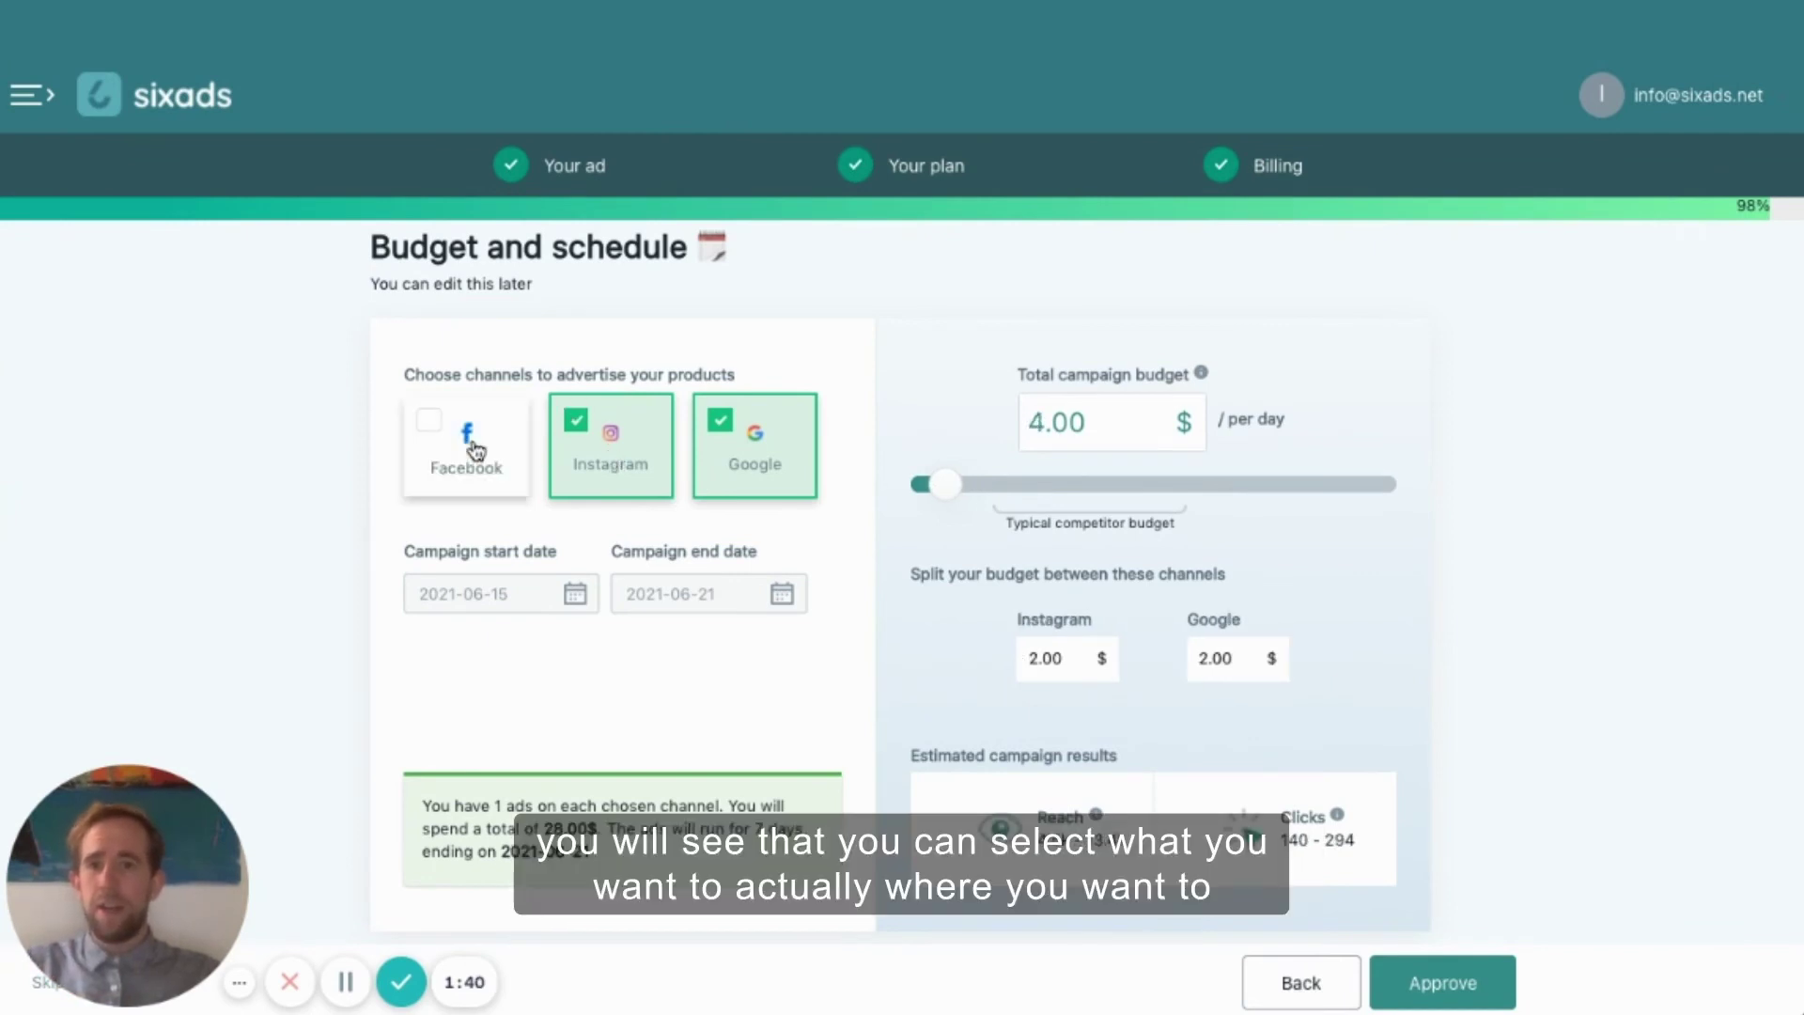
{"action": "left_click", "coordinate": [601, 456]}
{"action": "left_click", "coordinate": [716, 466]}
{"action": "left_click", "coordinate": [653, 479]}
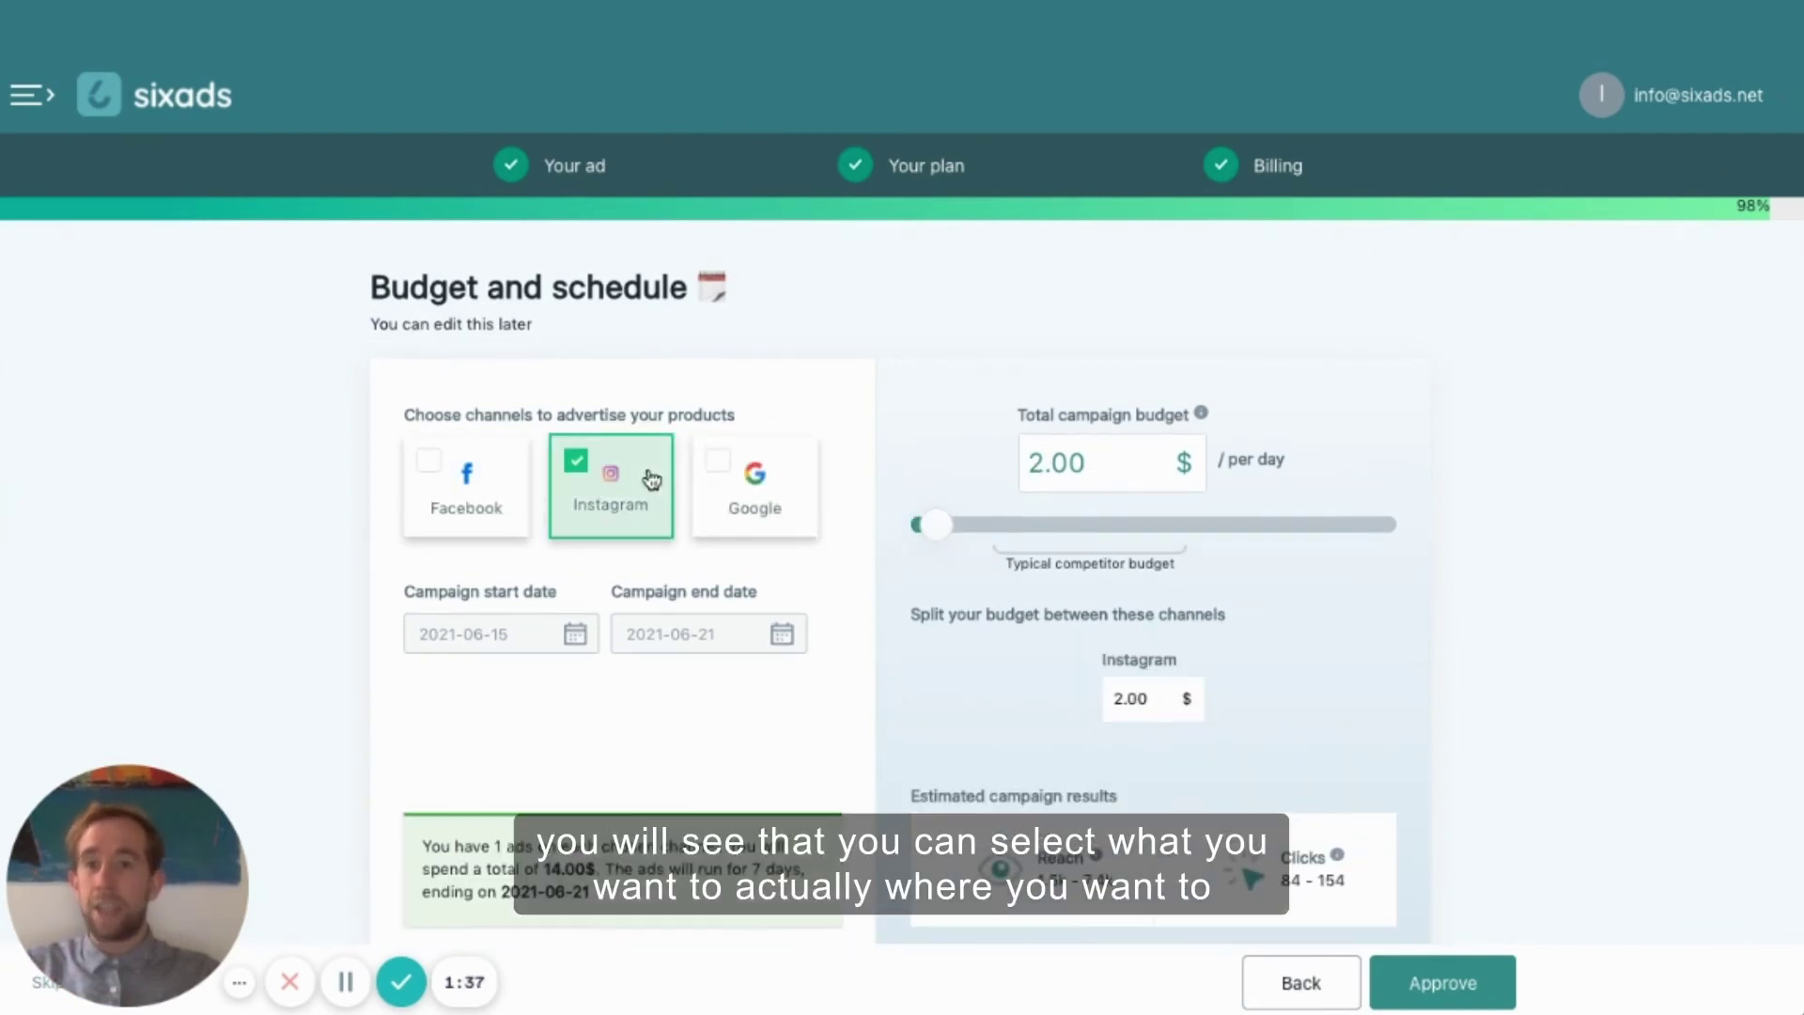
{"action": "left_click", "coordinate": [495, 481]}
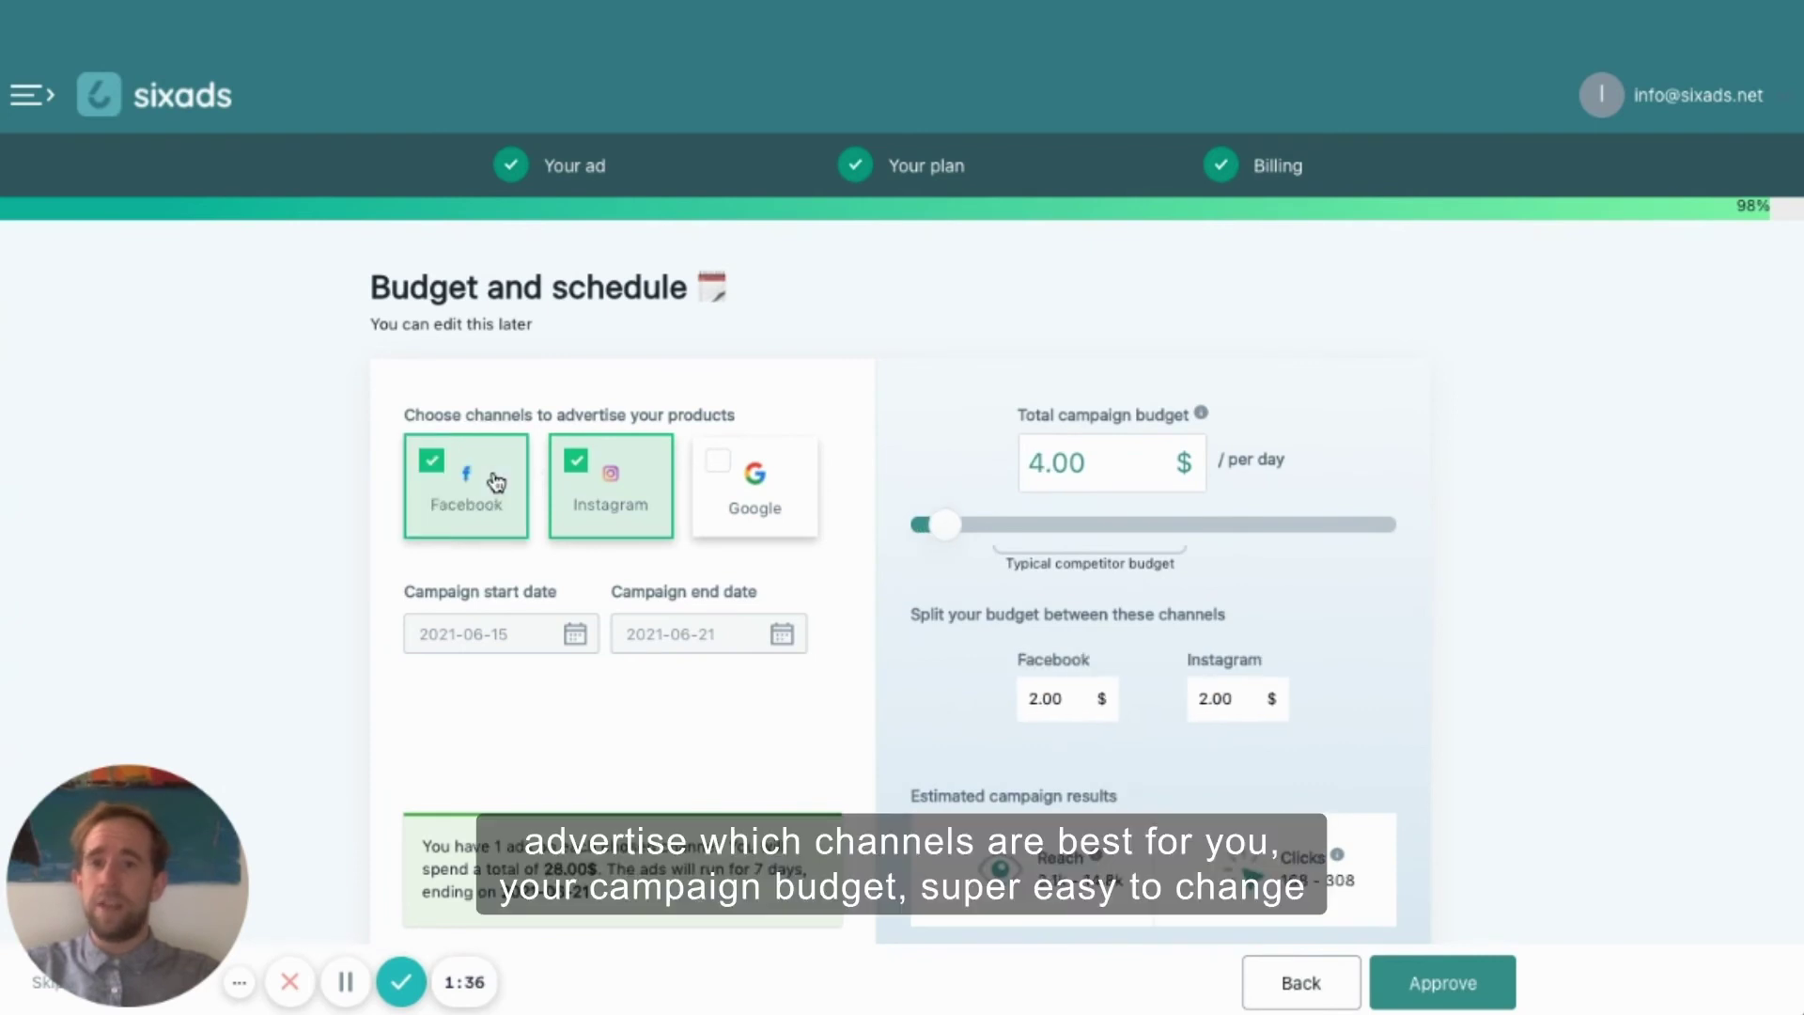
{"action": "left_click", "coordinate": [781, 521]}
Step: Raise the total campaign budget to $11.00 per day and approve the campaign
{"action": "mouse_move", "coordinate": [946, 511]}
{"action": "left_mouse_down"}
{"action": "mouse_move", "coordinate": [1047, 520]}
{"action": "mouse_move", "coordinate": [974, 520]}
{"action": "left_mouse_up"}
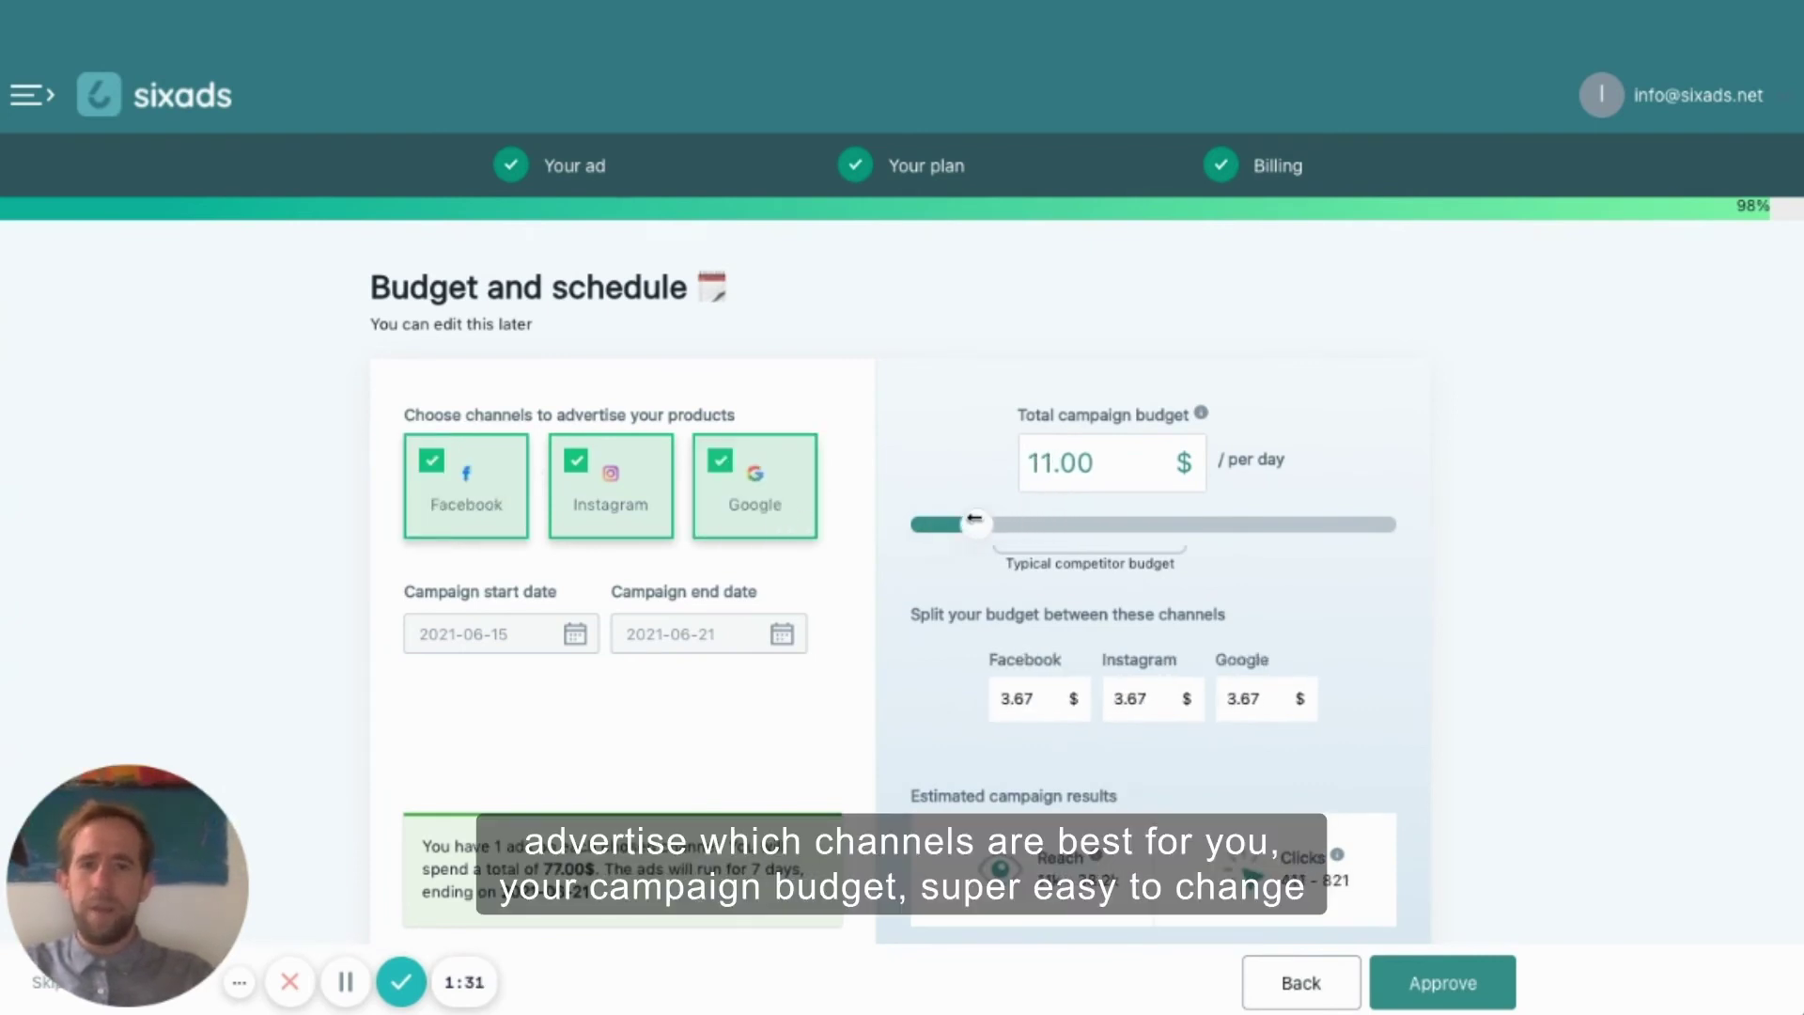
{"action": "scroll", "coordinate": [974, 517], "scroll_direction": "down", "scroll_amount": 1}
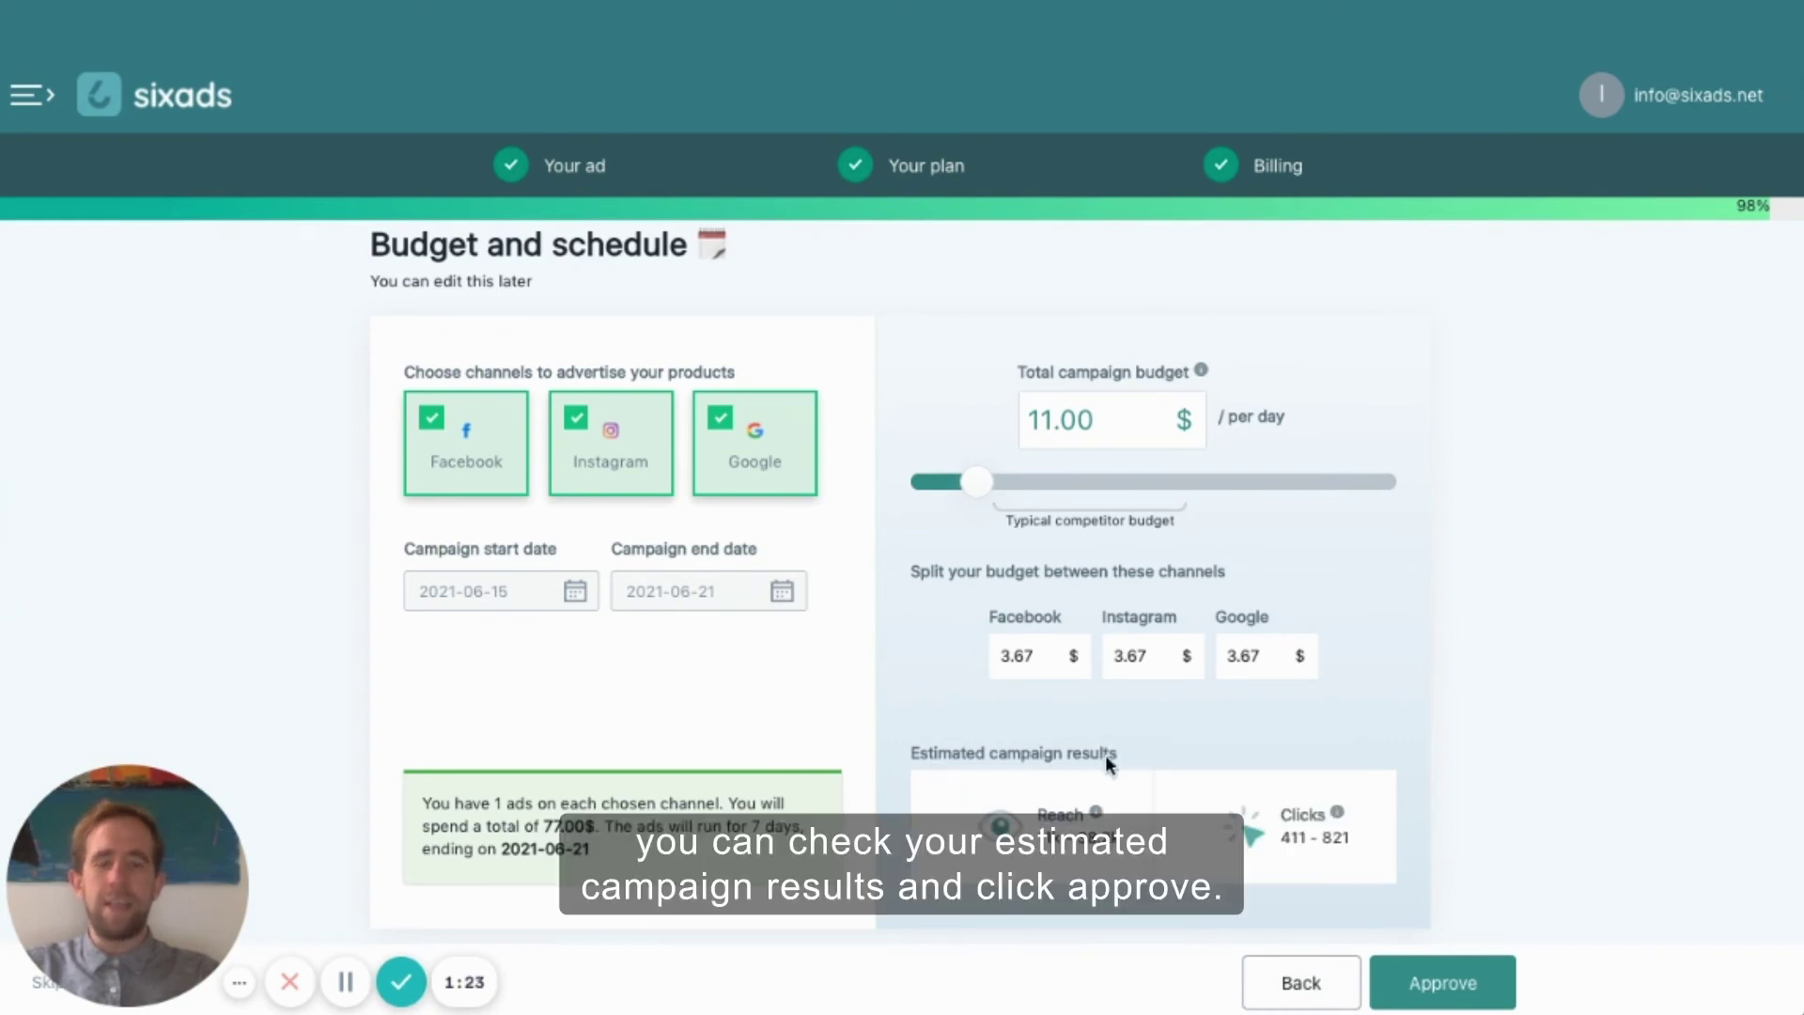
{"action": "left_click", "coordinate": [1452, 983]}
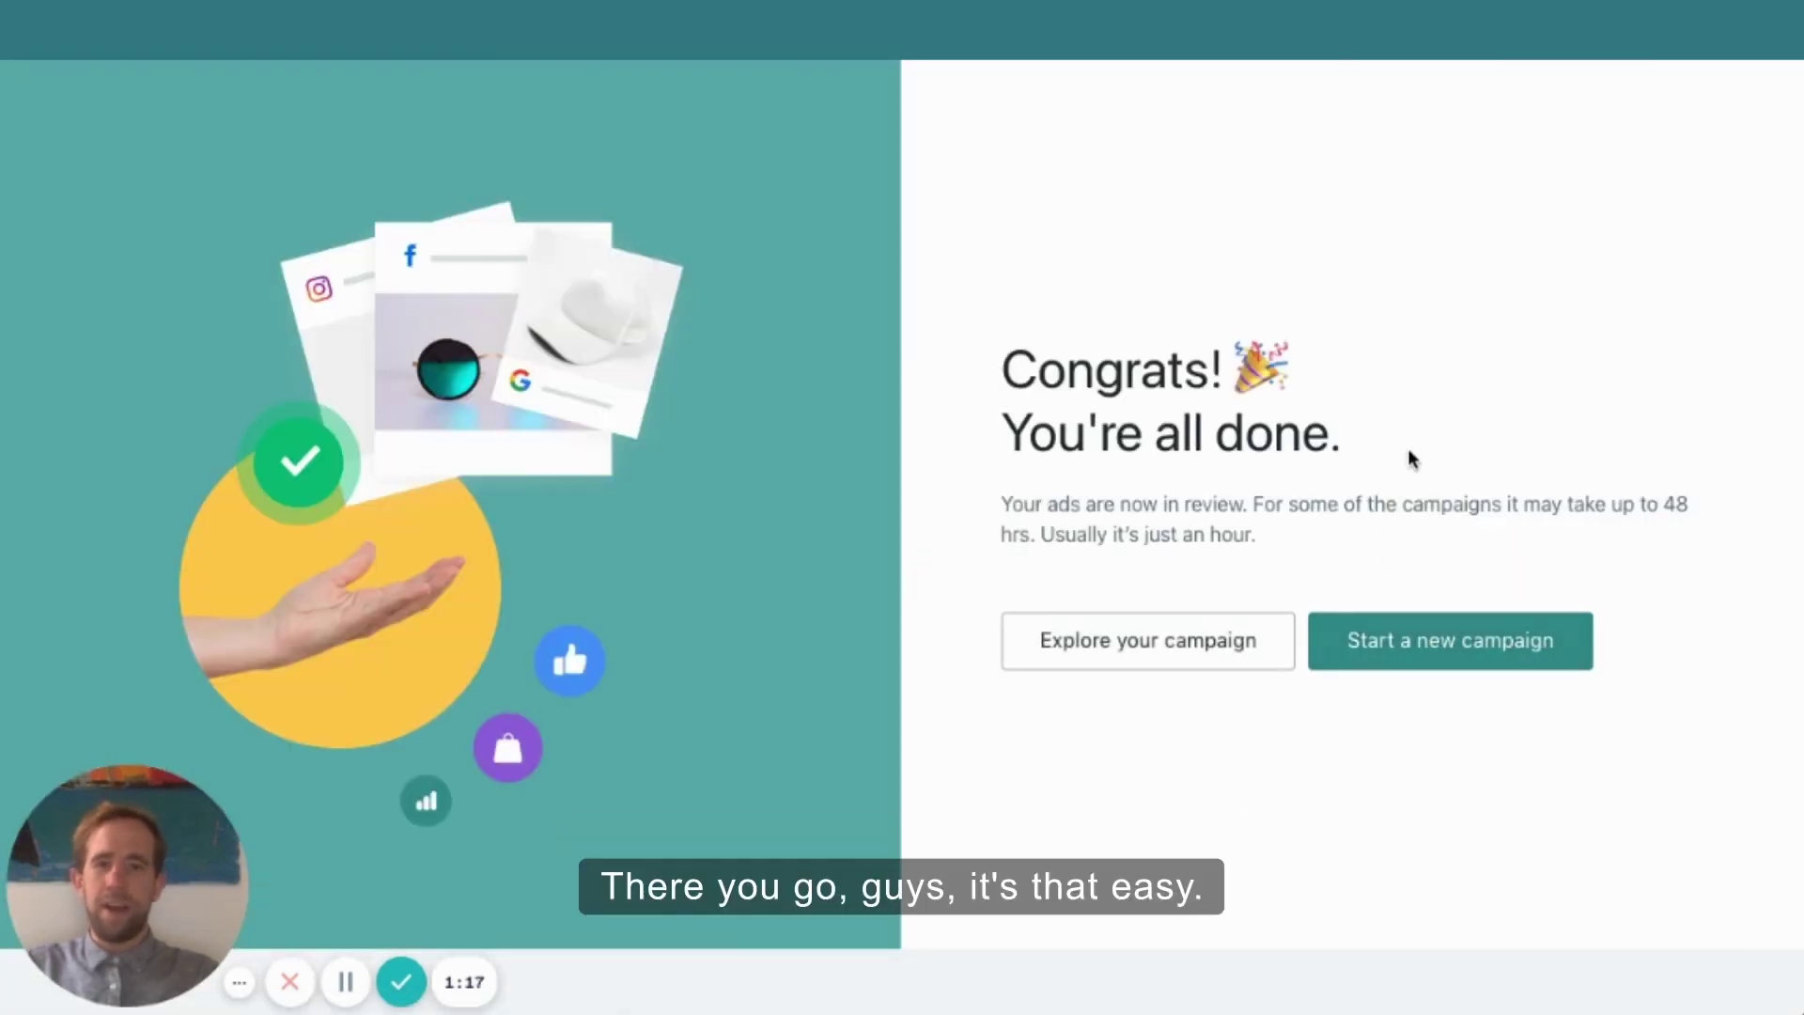
Step: Explore the submitted campaign, dismissing the app rating request, and examine each channel's delivery, budget, clicks, cost and sales
{"action": "left_click", "coordinate": [1170, 637]}
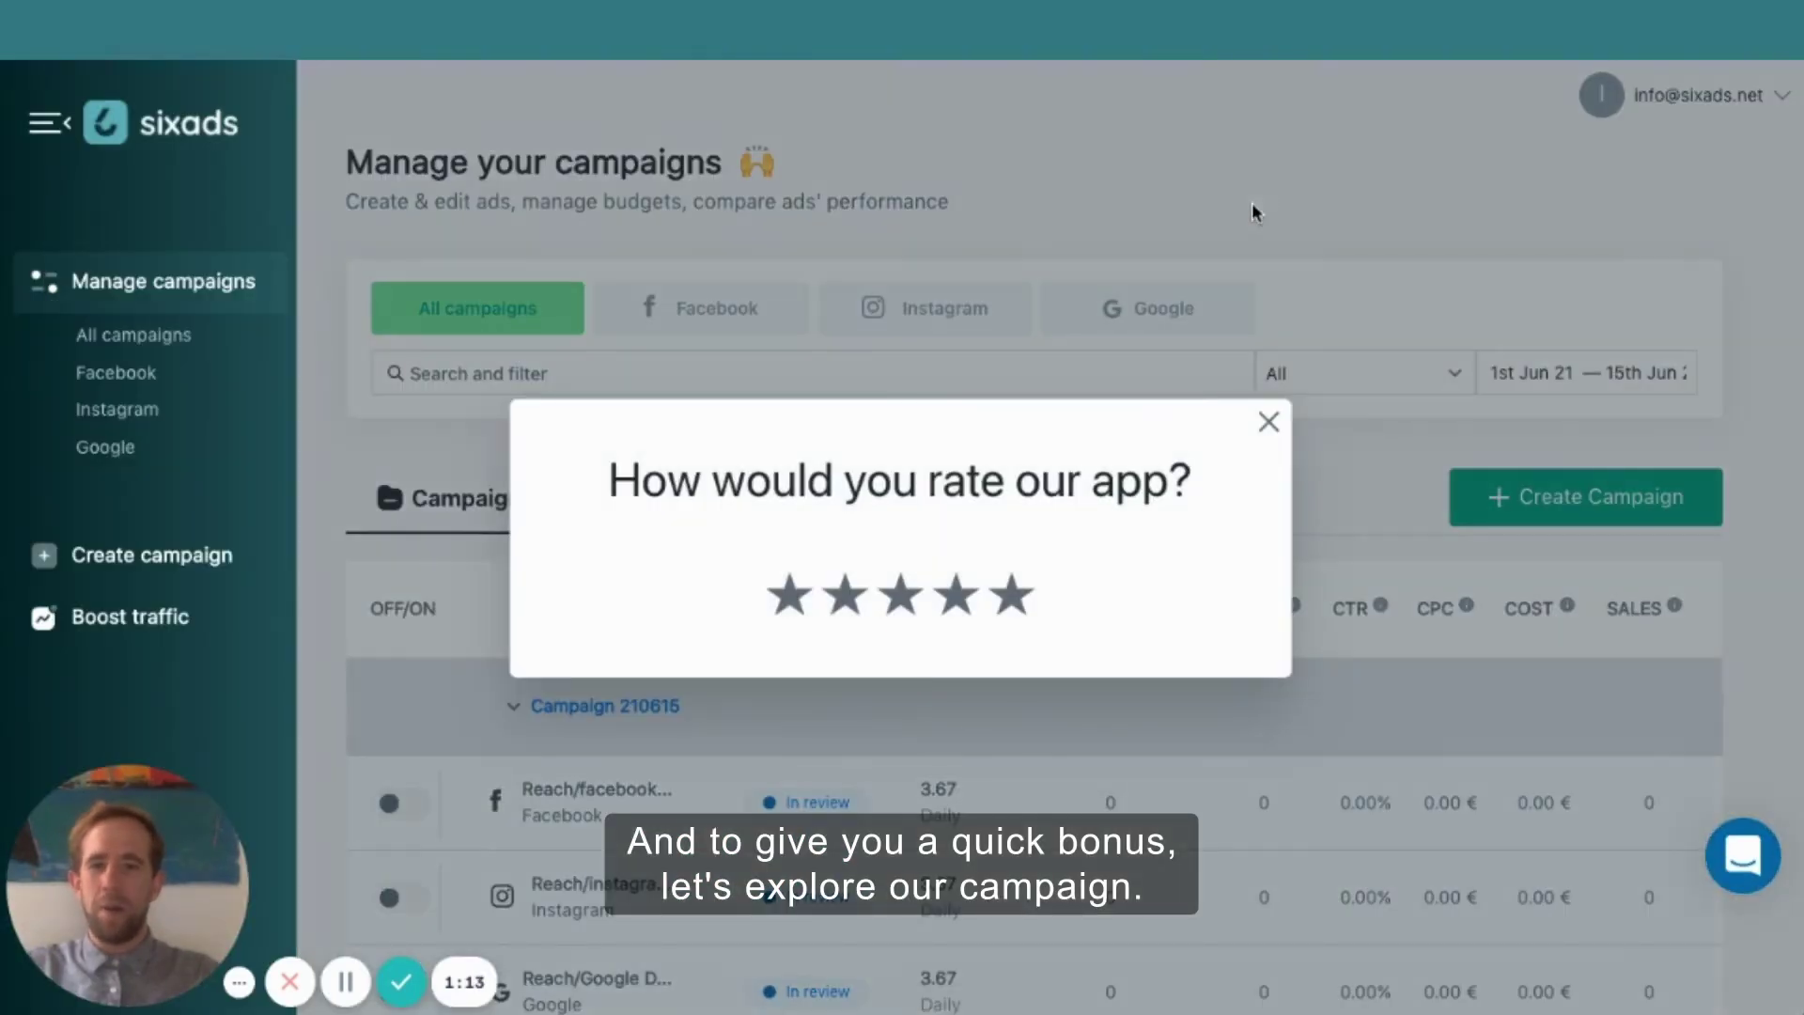
{"action": "left_click", "coordinate": [1269, 422]}
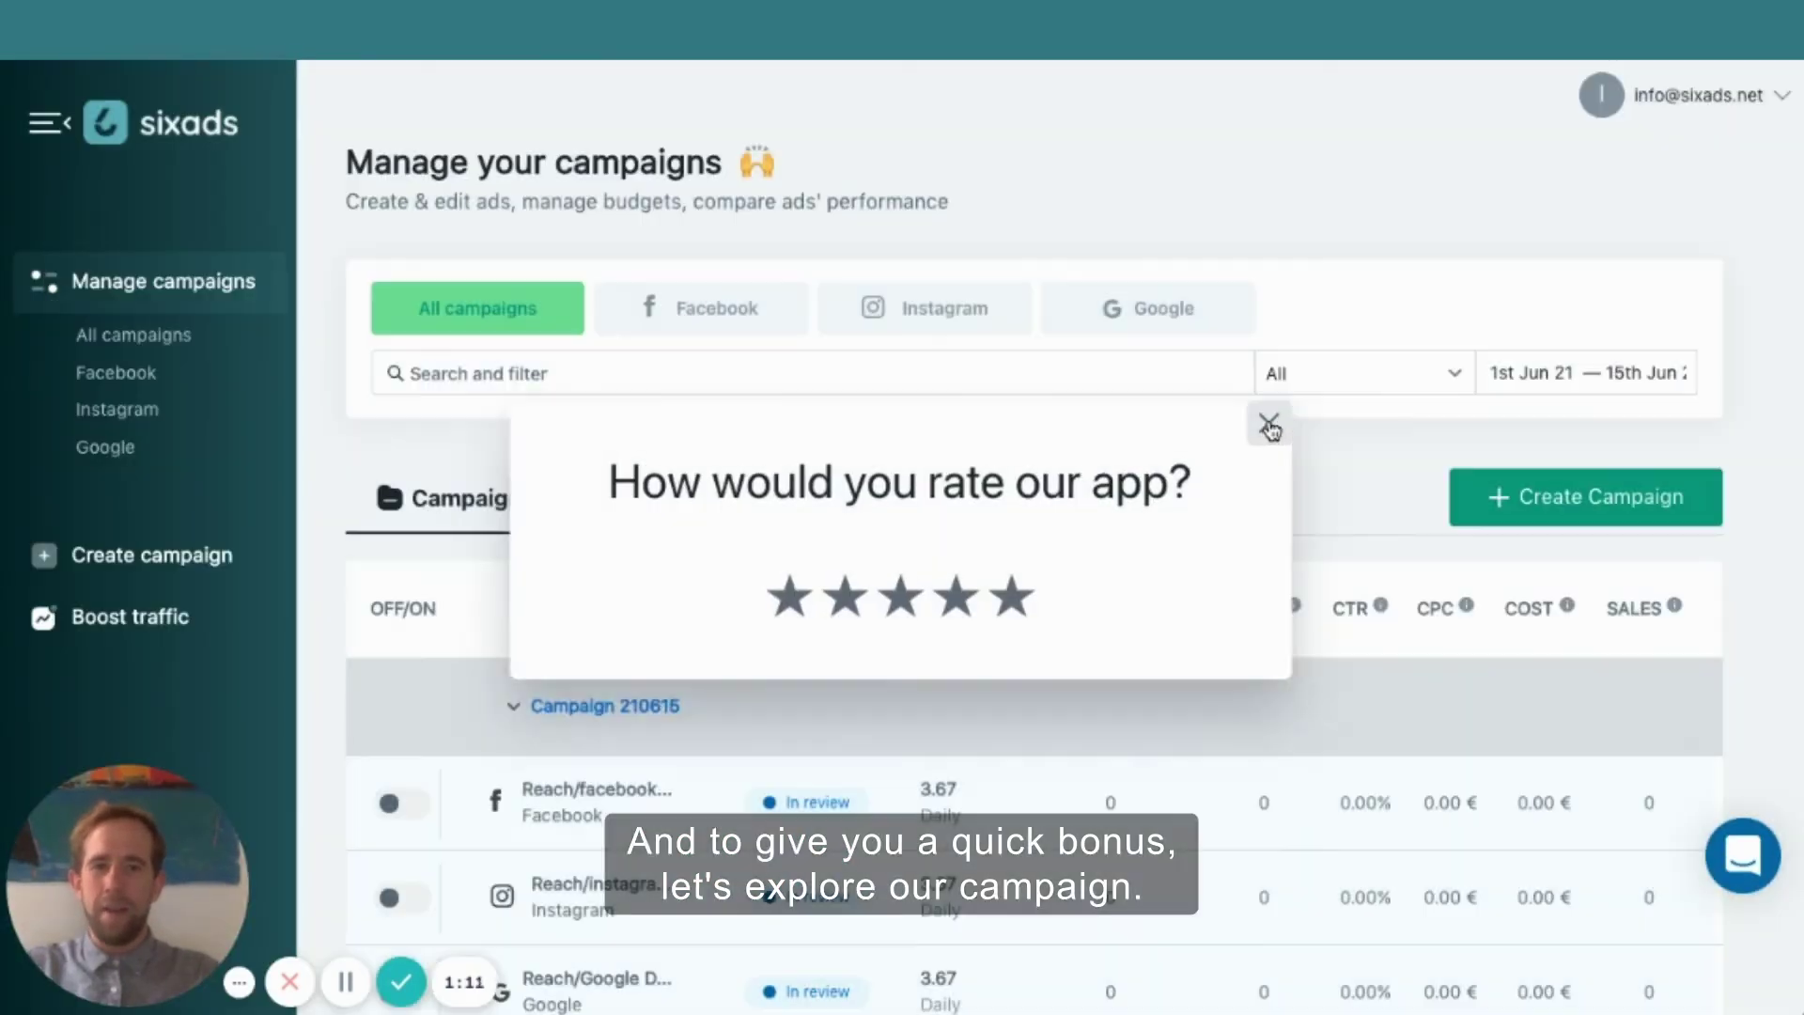
{"action": "scroll", "coordinate": [1034, 564], "scroll_direction": "down", "scroll_amount": 1}
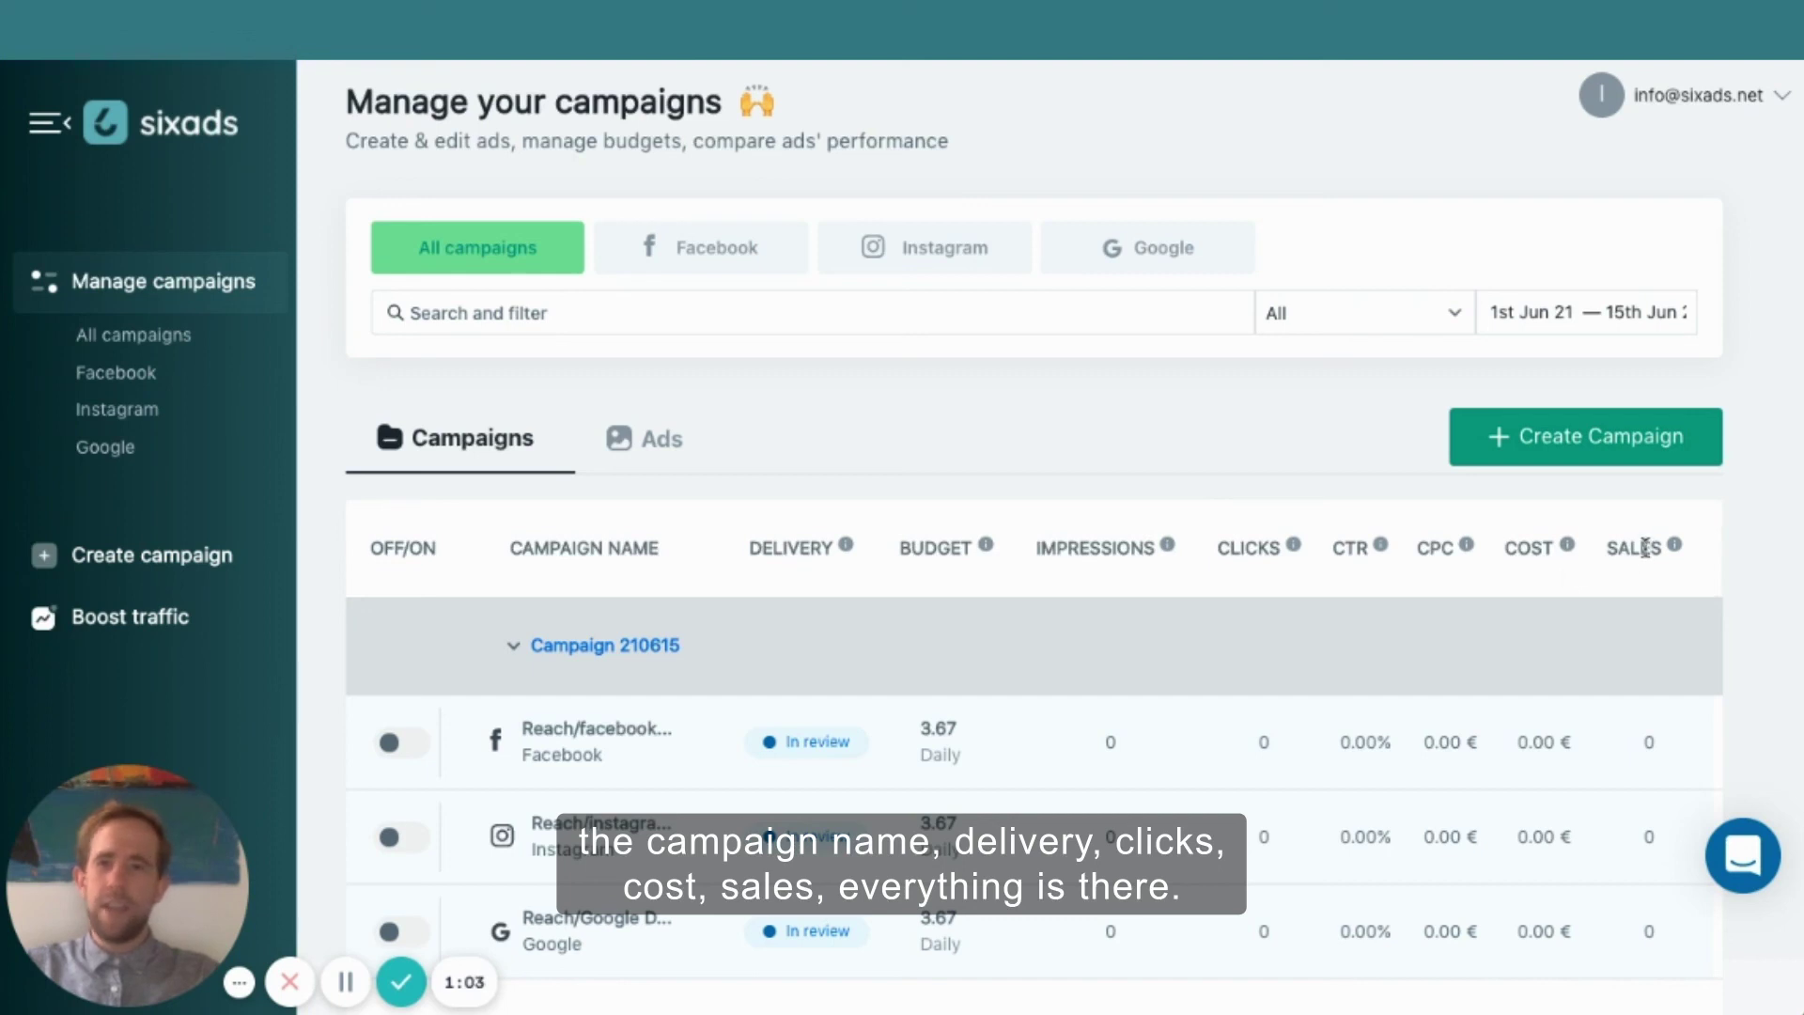
{"action": "scroll", "coordinate": [1644, 546], "scroll_direction": "down", "scroll_amount": 1}
{"action": "scroll", "coordinate": [1268, 376], "scroll_direction": "up", "scroll_amount": 2}
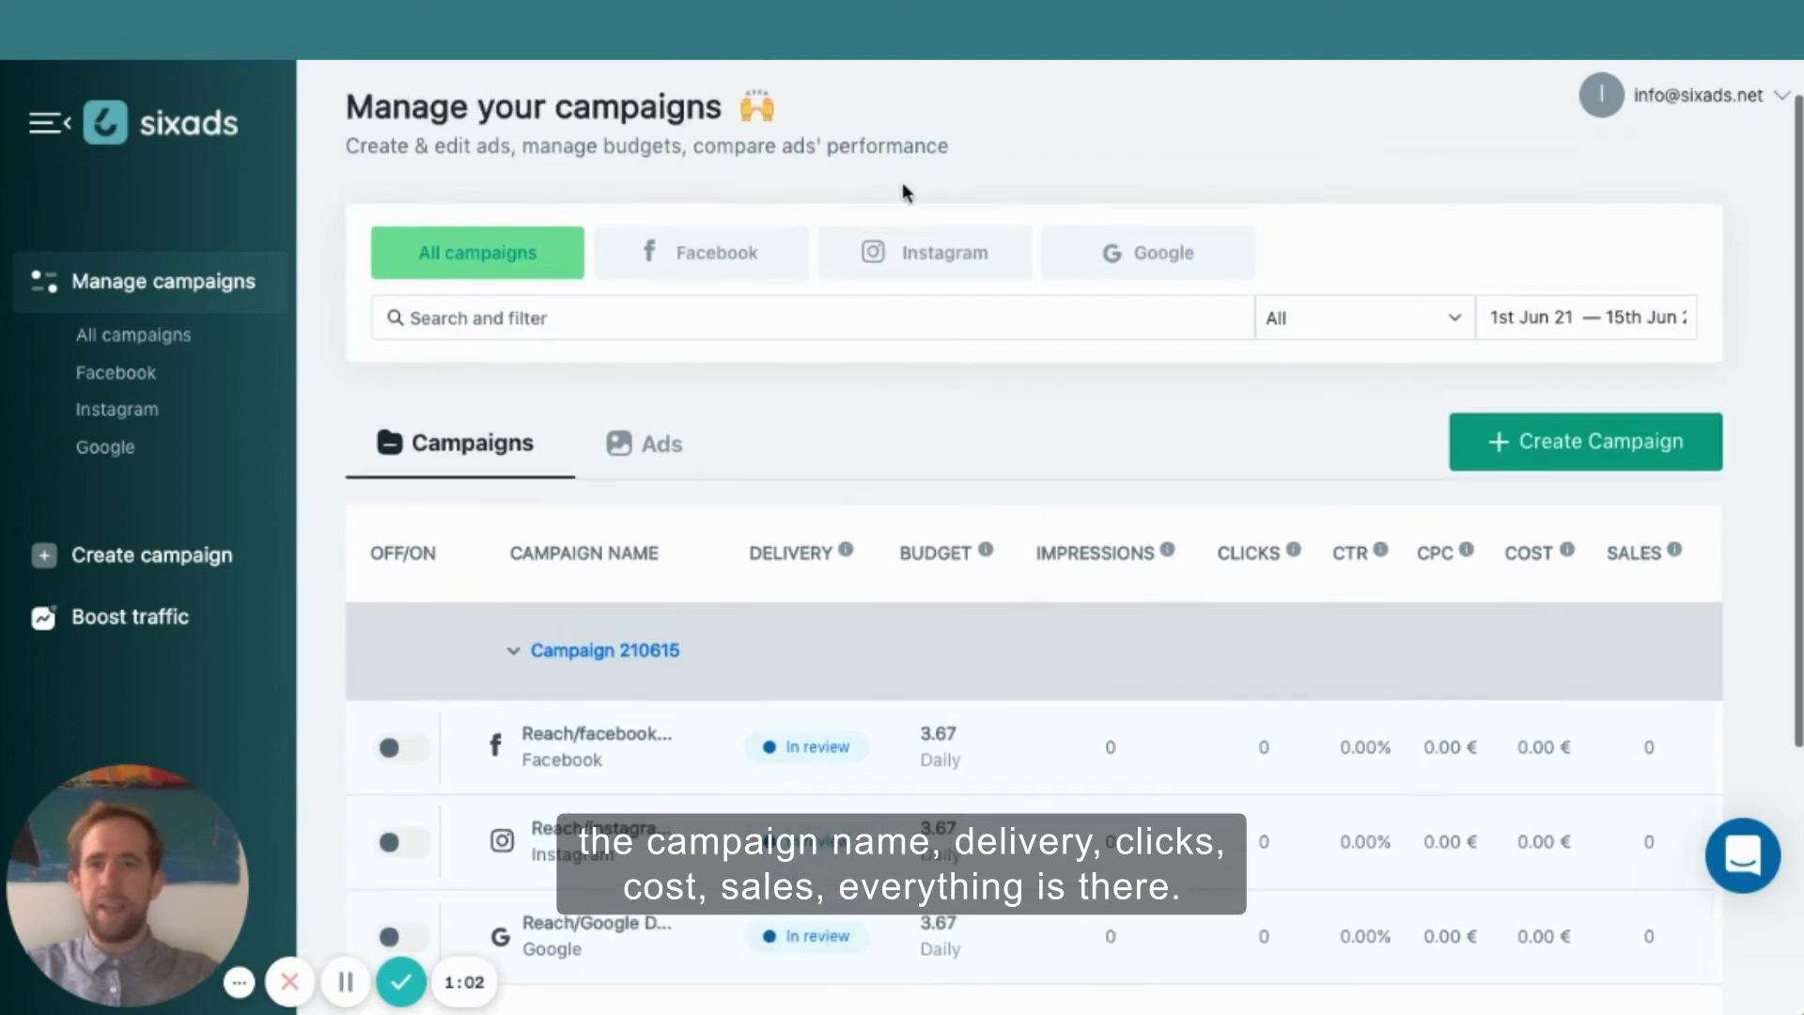
Step: Filter the campaign list to Facebook and then to Instagram to review each channel's data separately
{"action": "left_click", "coordinate": [673, 254]}
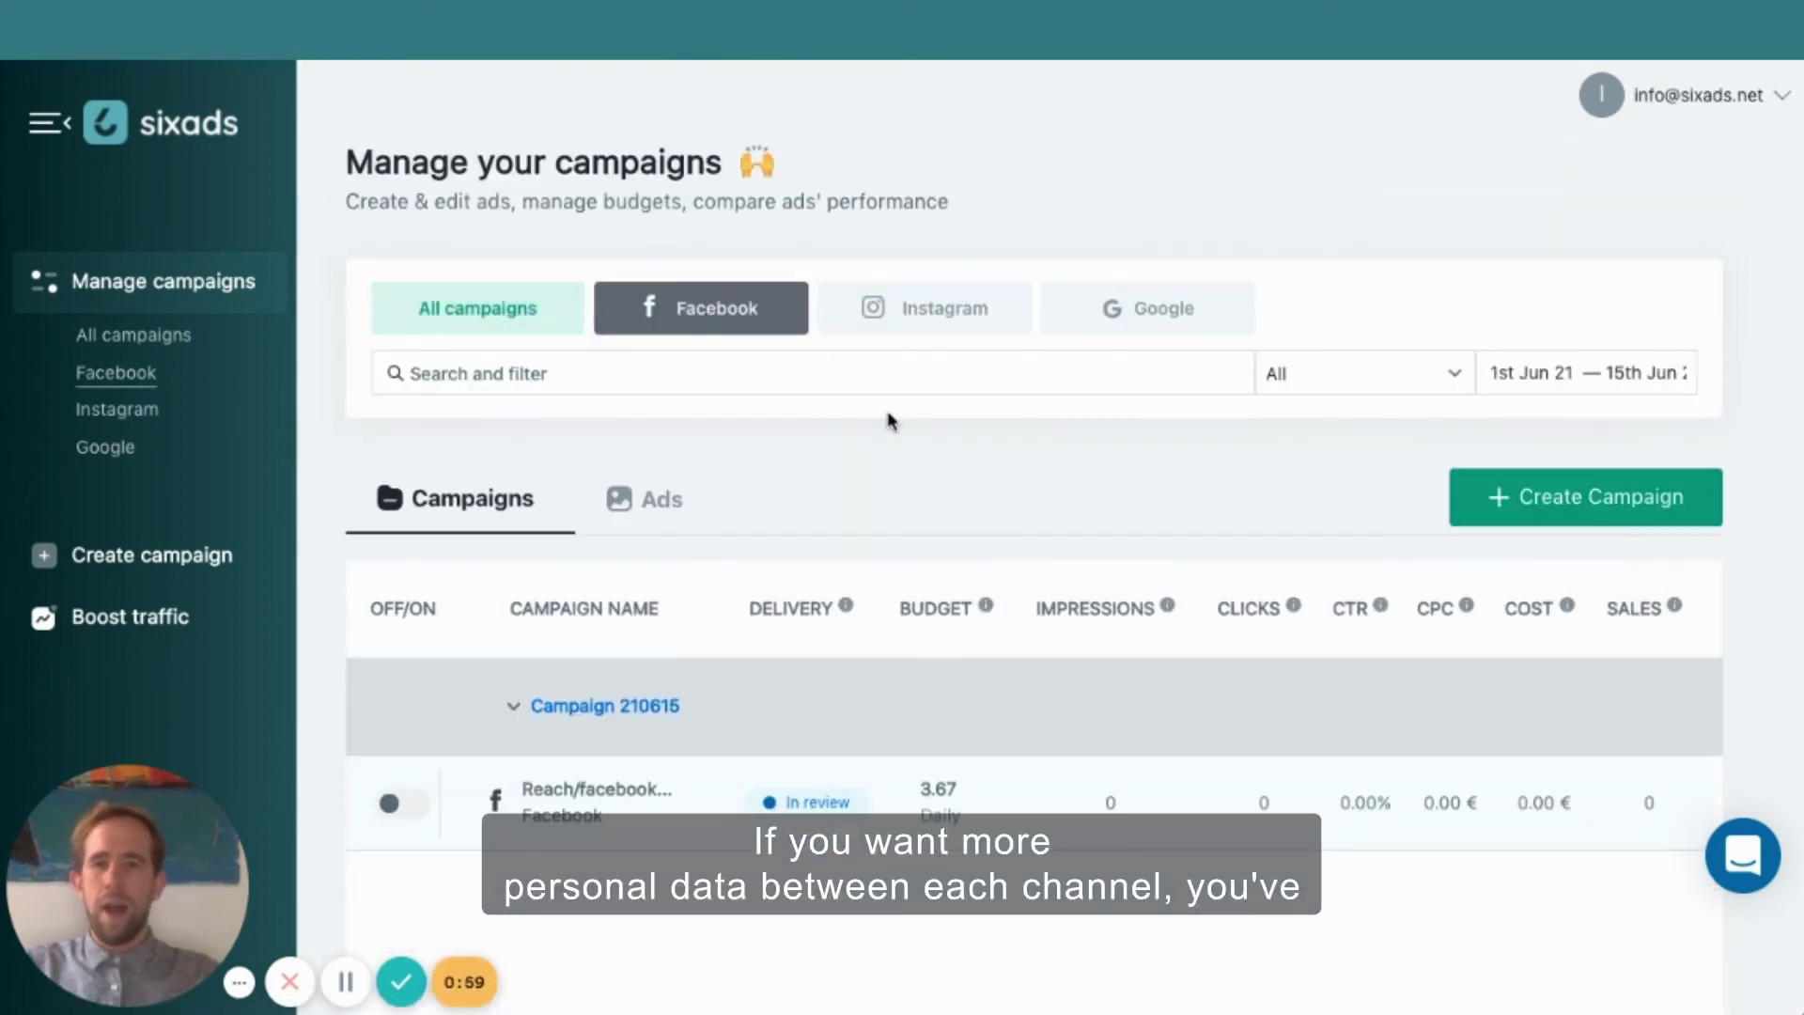
{"action": "scroll", "coordinate": [891, 420], "scroll_direction": "down", "scroll_amount": 2}
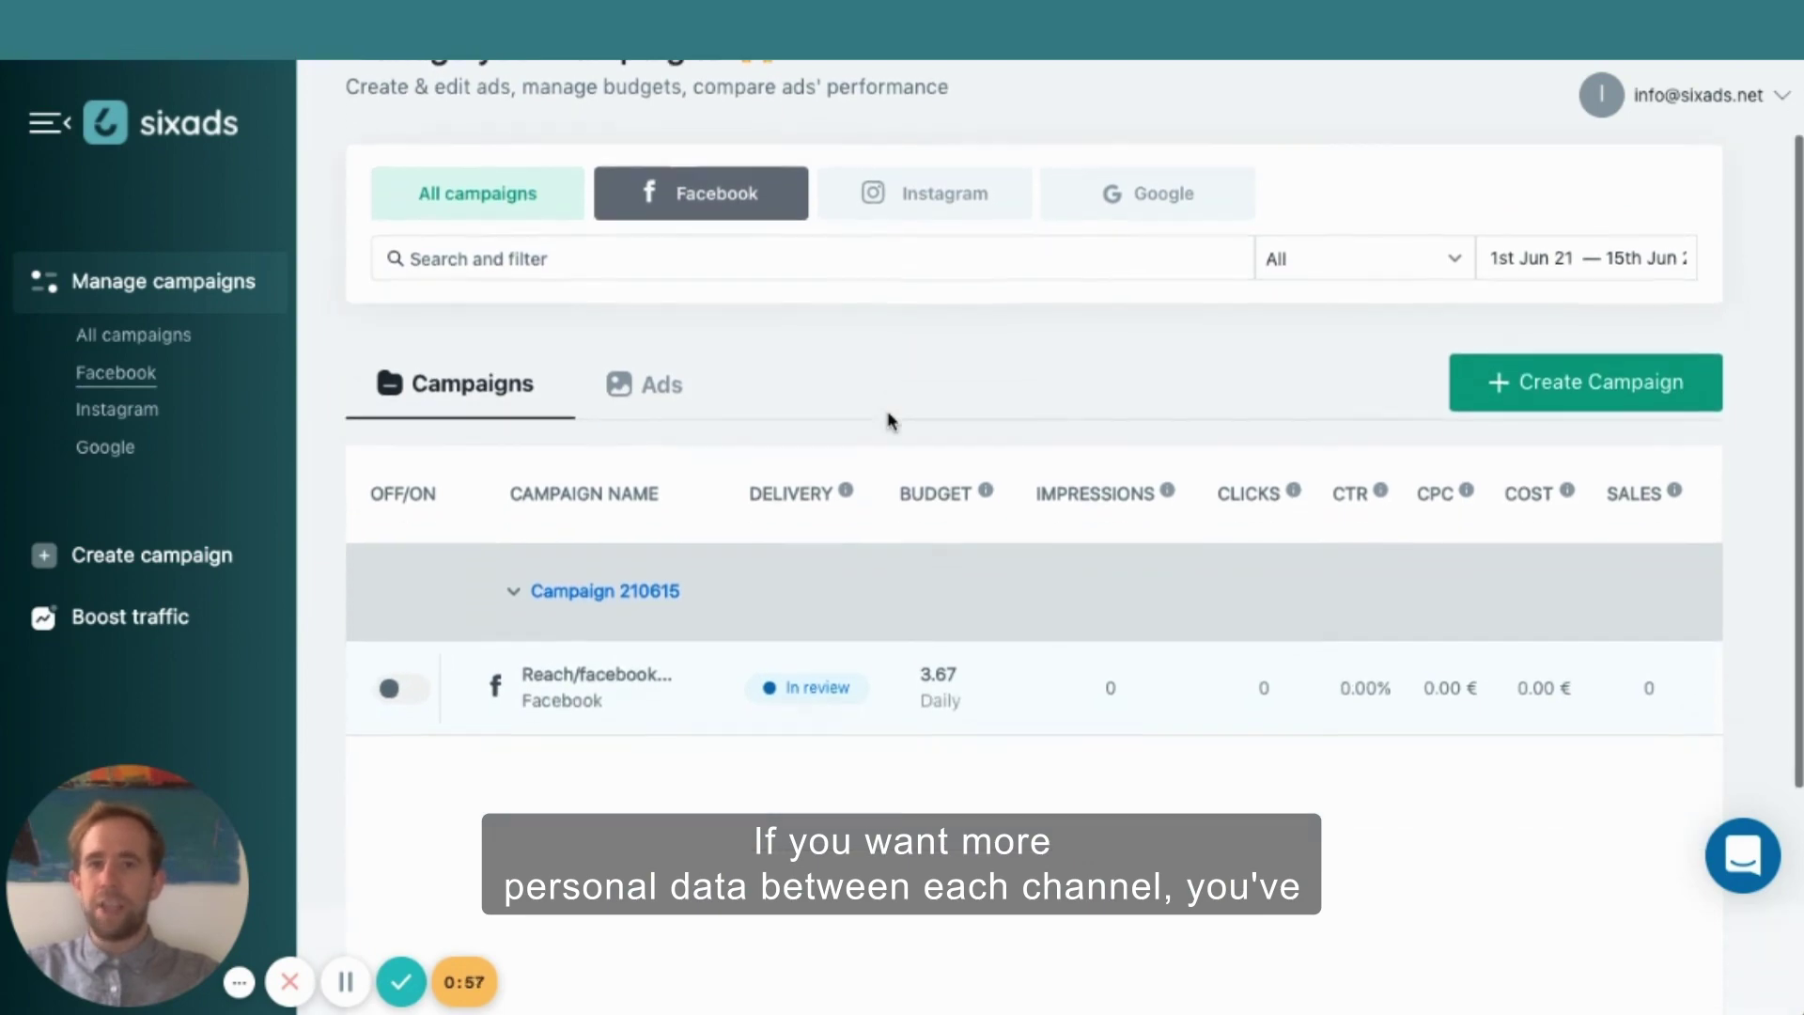
{"action": "left_click", "coordinate": [925, 196]}
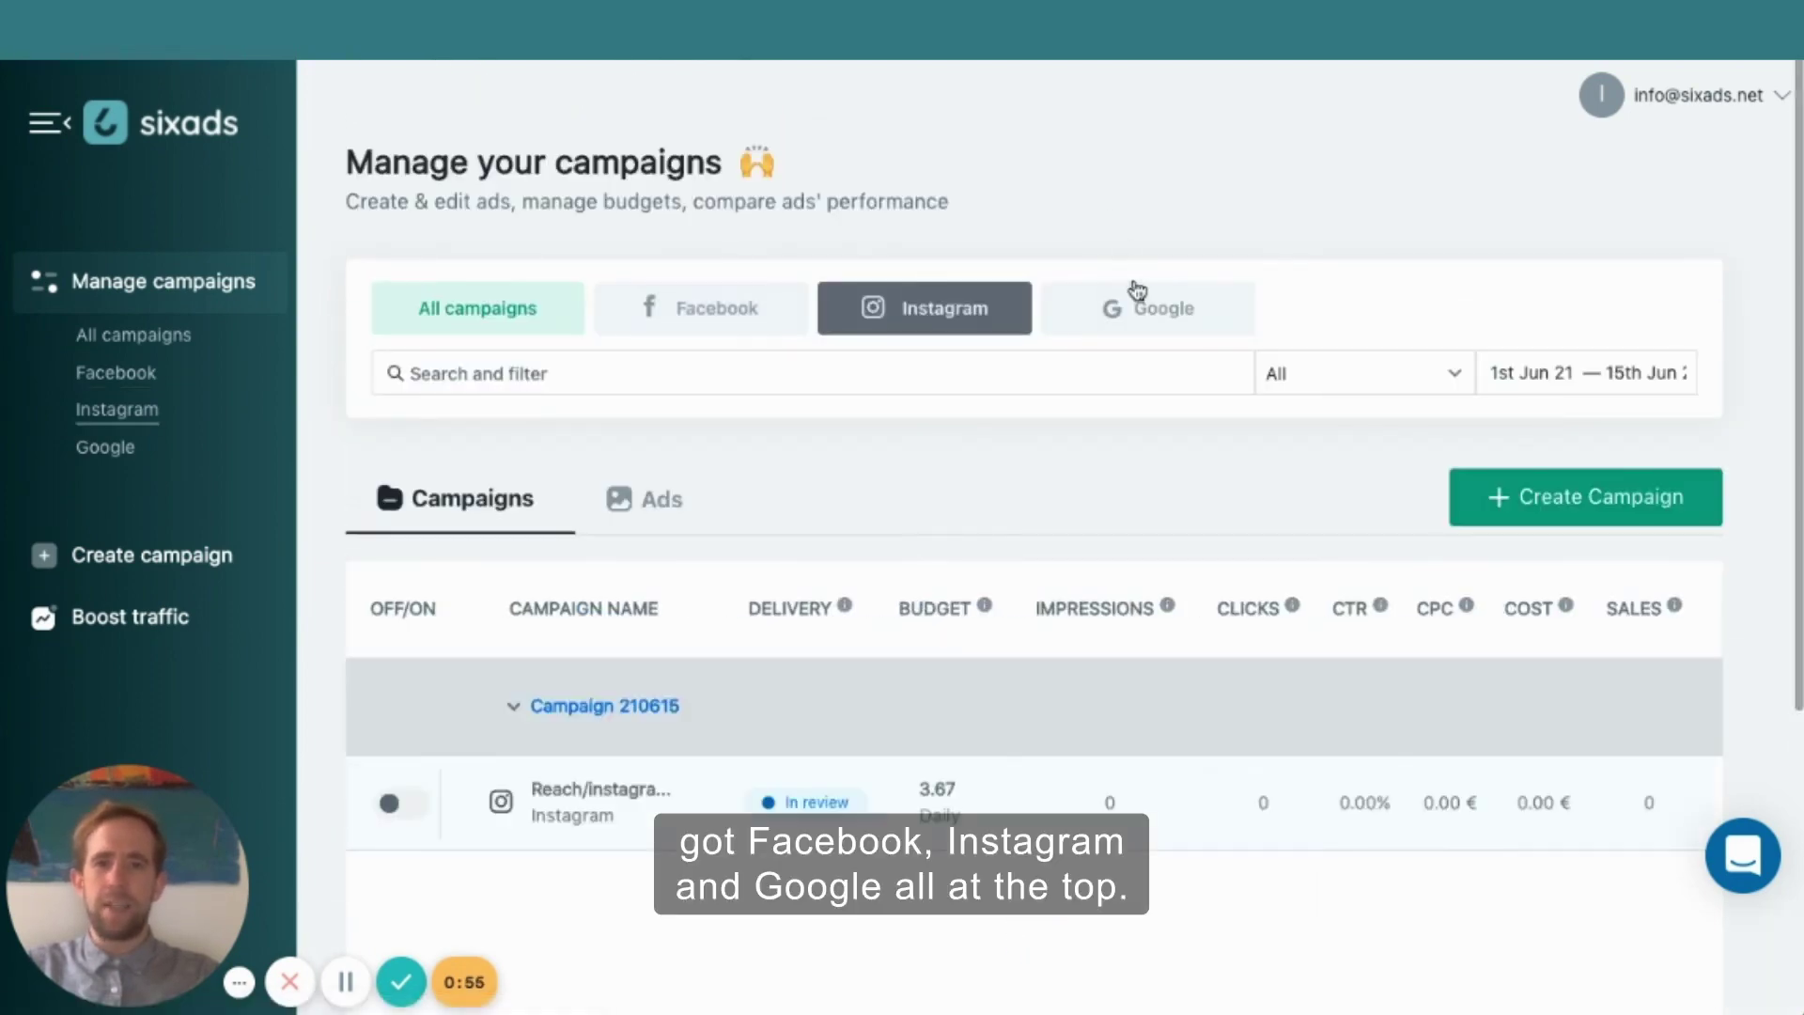
{"action": "left_click", "coordinate": [1138, 299]}
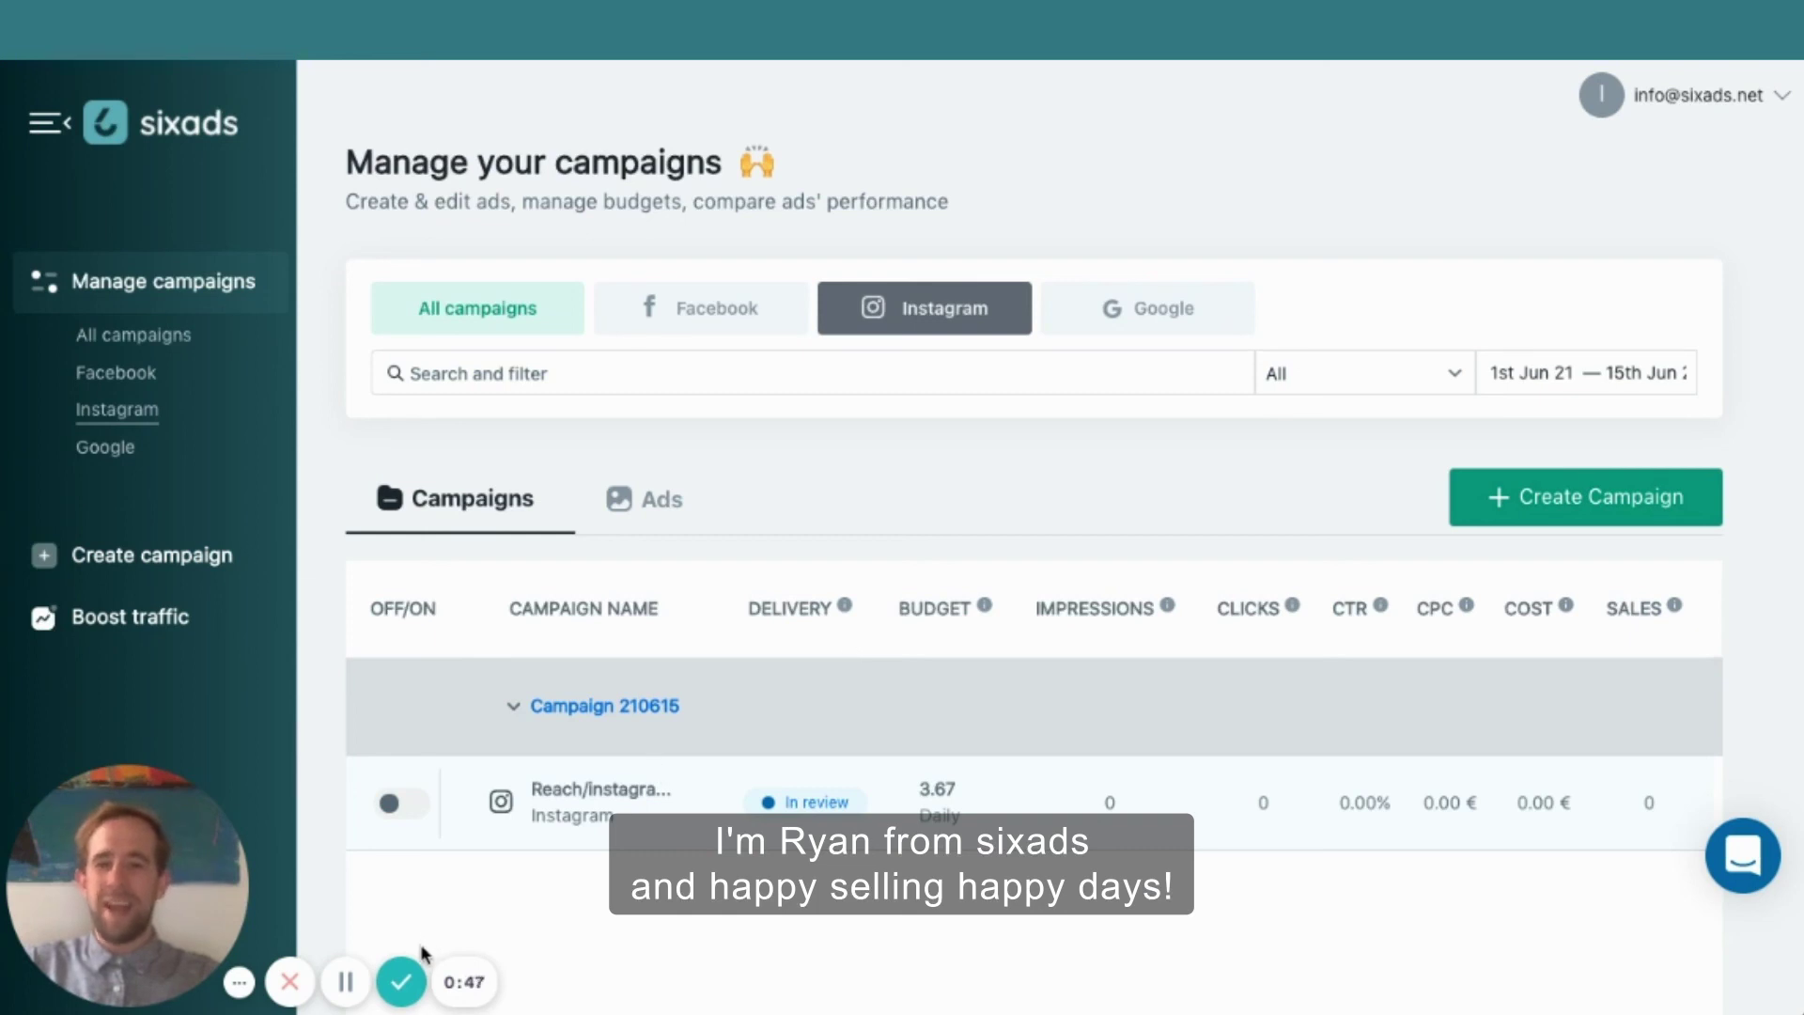
{"action": "left_click", "coordinate": [402, 982]}
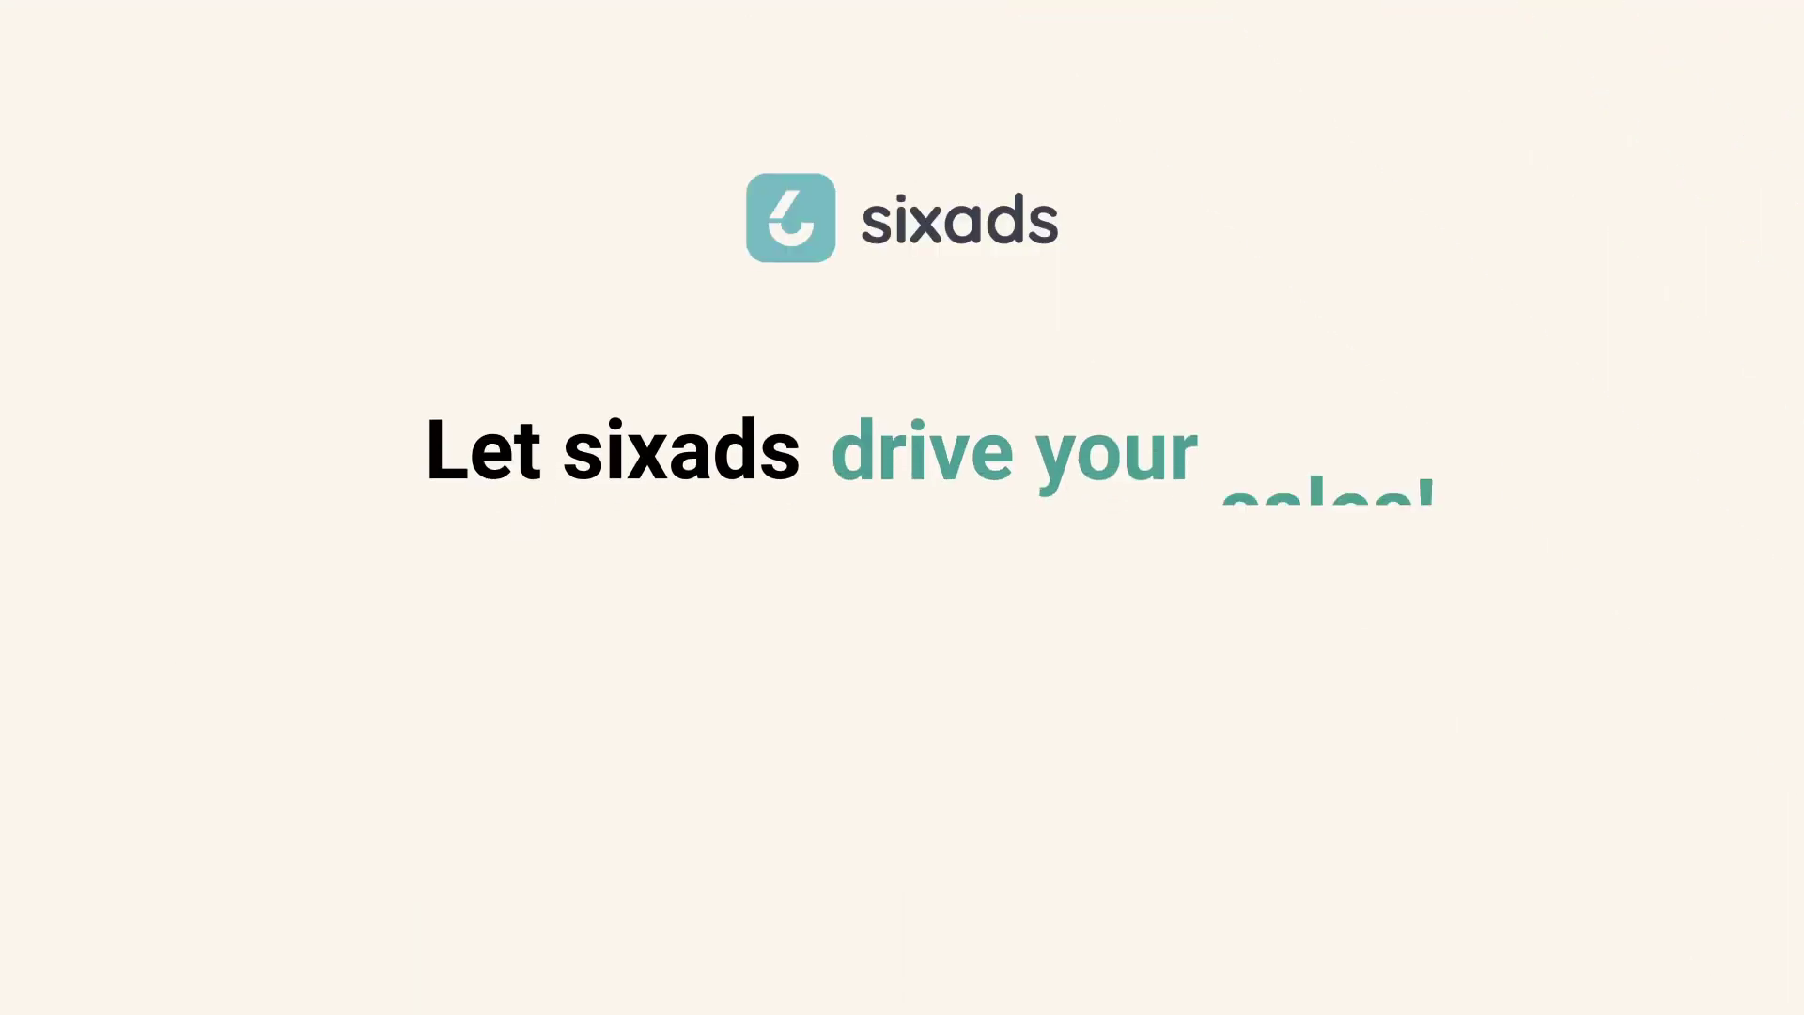